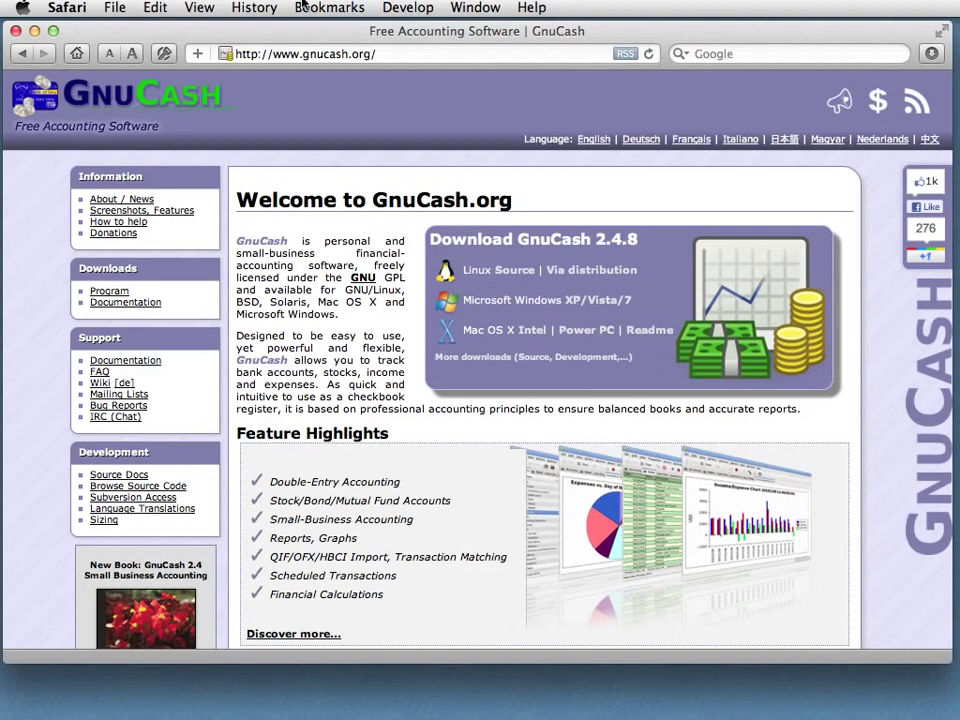
# Step: From the Documentation page, open the English v2.4 Tutorial and Concepts Guide for browsing
pyautogui.moveTo(303, 53); pyautogui.dragTo(345, 53)
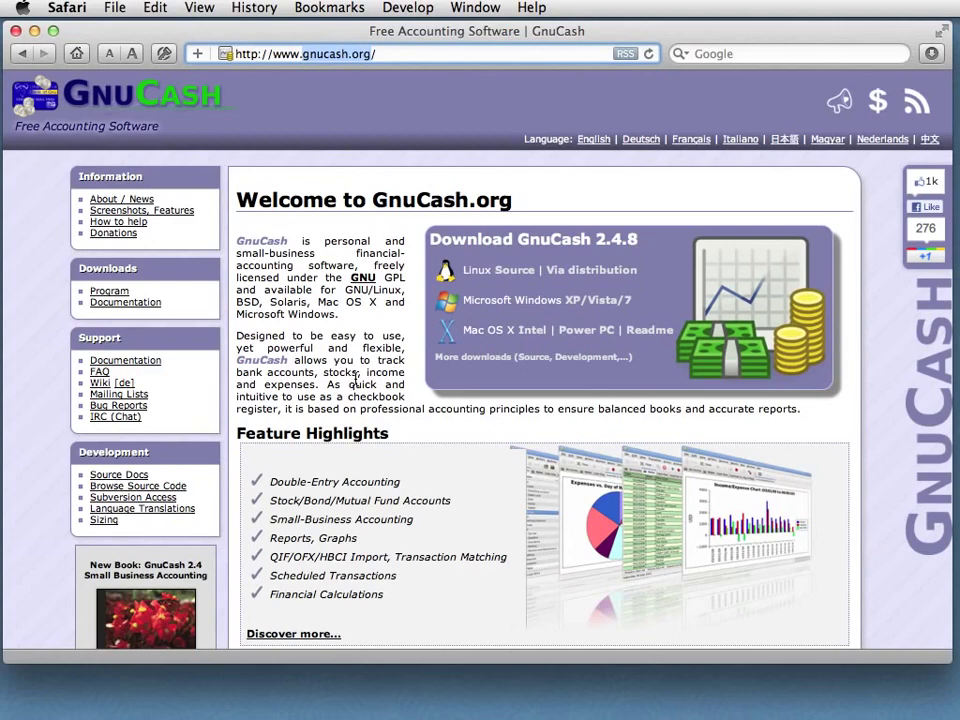
pyautogui.click(143, 368)
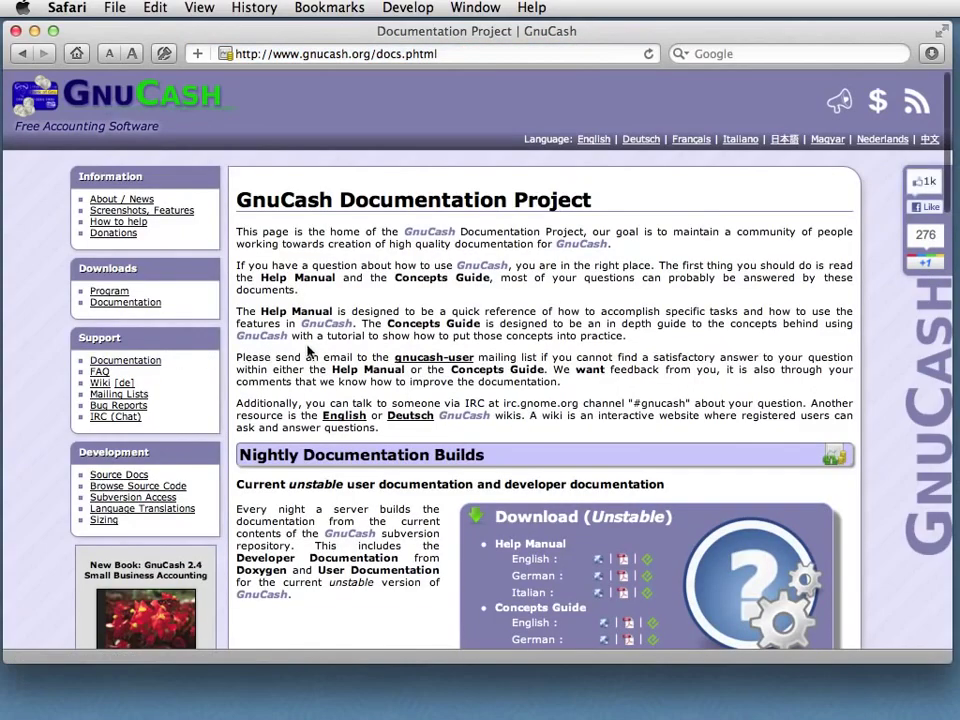
pyautogui.scroll(-2, 530, 348)
pyautogui.scroll(-5, 530, 348)
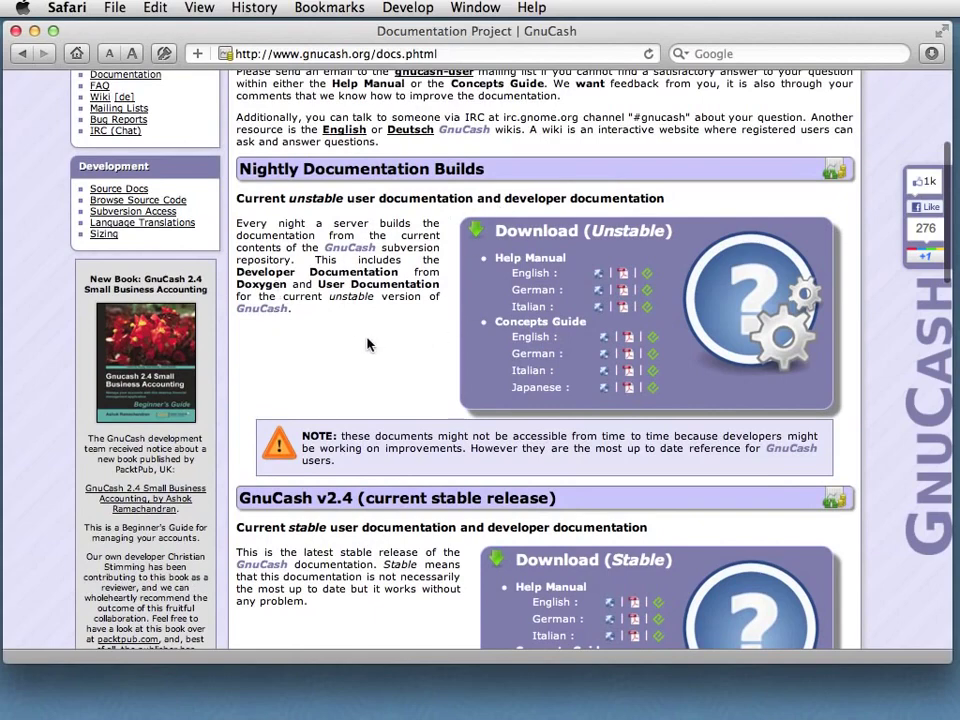
pyautogui.scroll(-5, 365, 344)
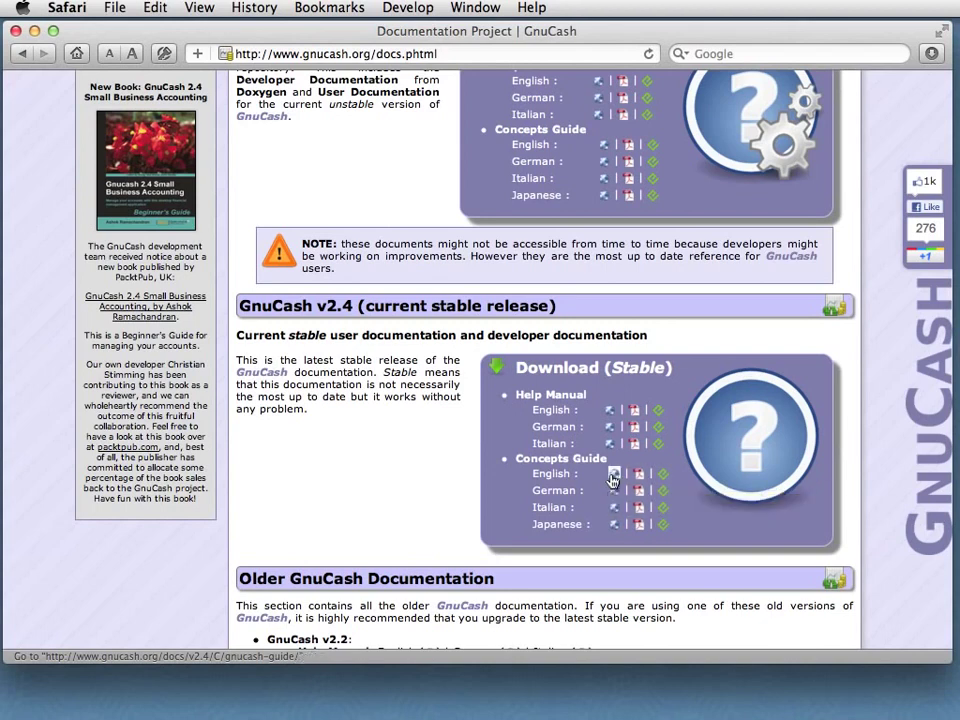
pyautogui.click(614, 474)
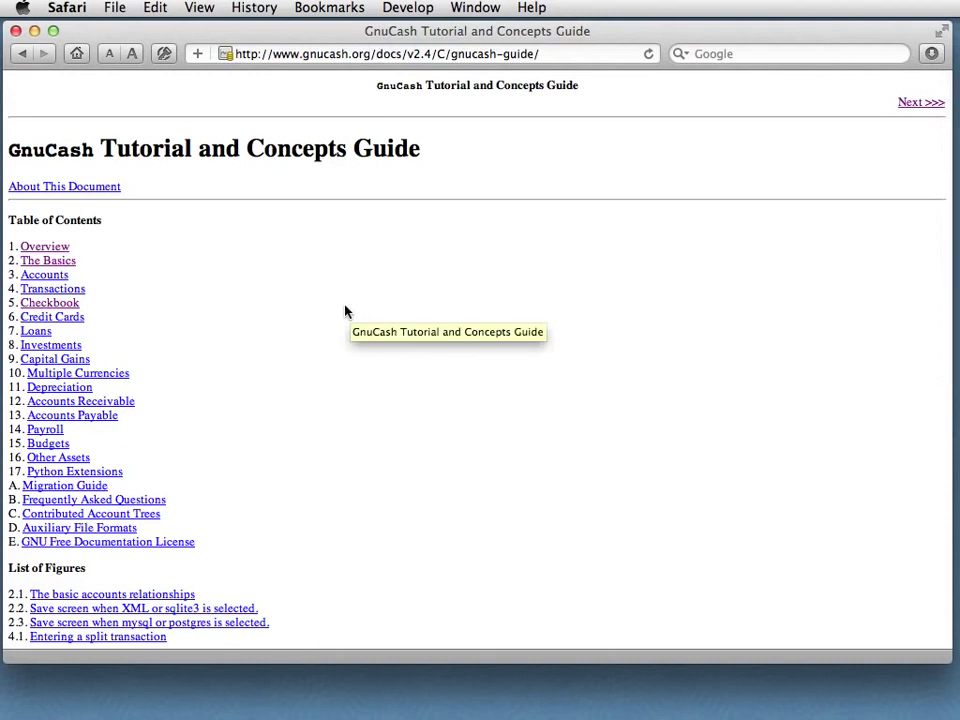
# Step: Go to section 2.1 Accounting Concepts in chapter 2, The Basics
pyautogui.click(62, 270)
pyautogui.click(92, 204)
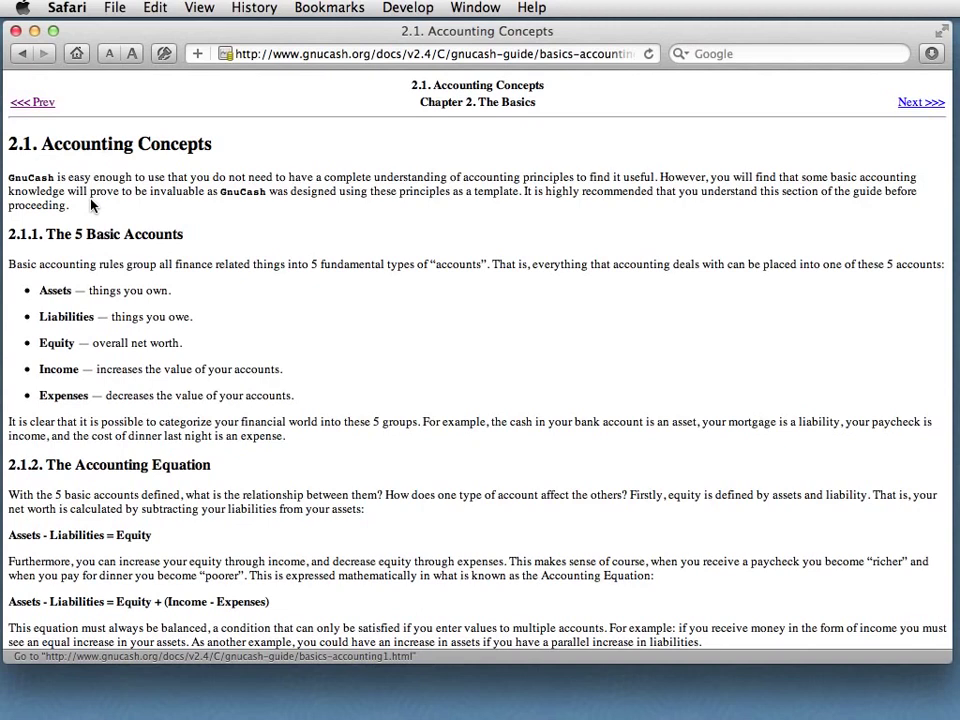
# Step: Close the Safari window and start a new GnuCash file via File > New File
pyautogui.click(16, 32)
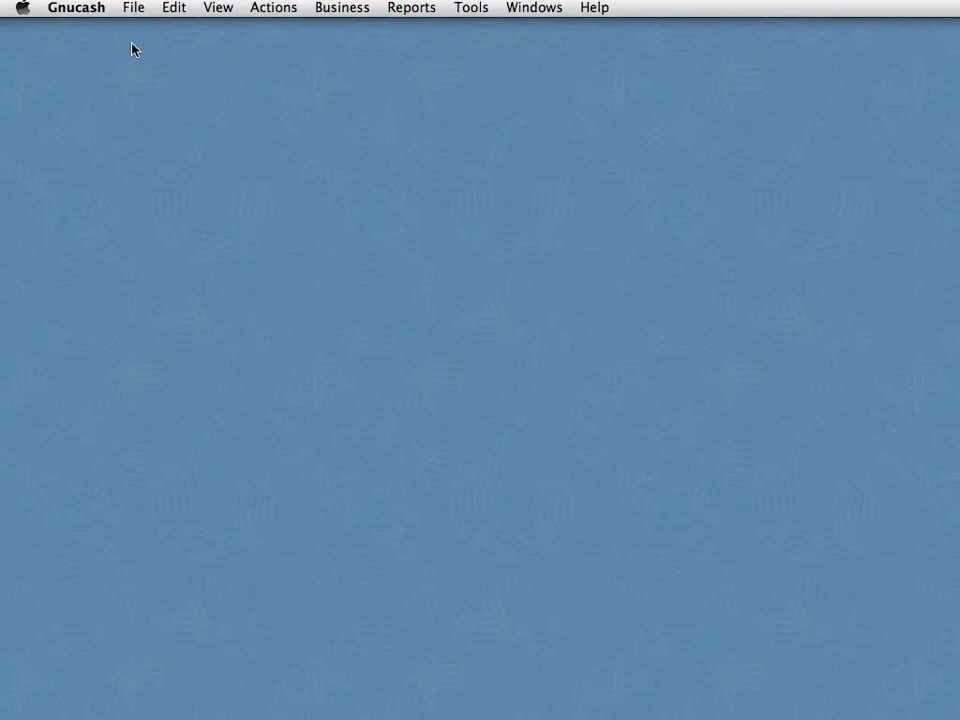
pyautogui.click(133, 12)
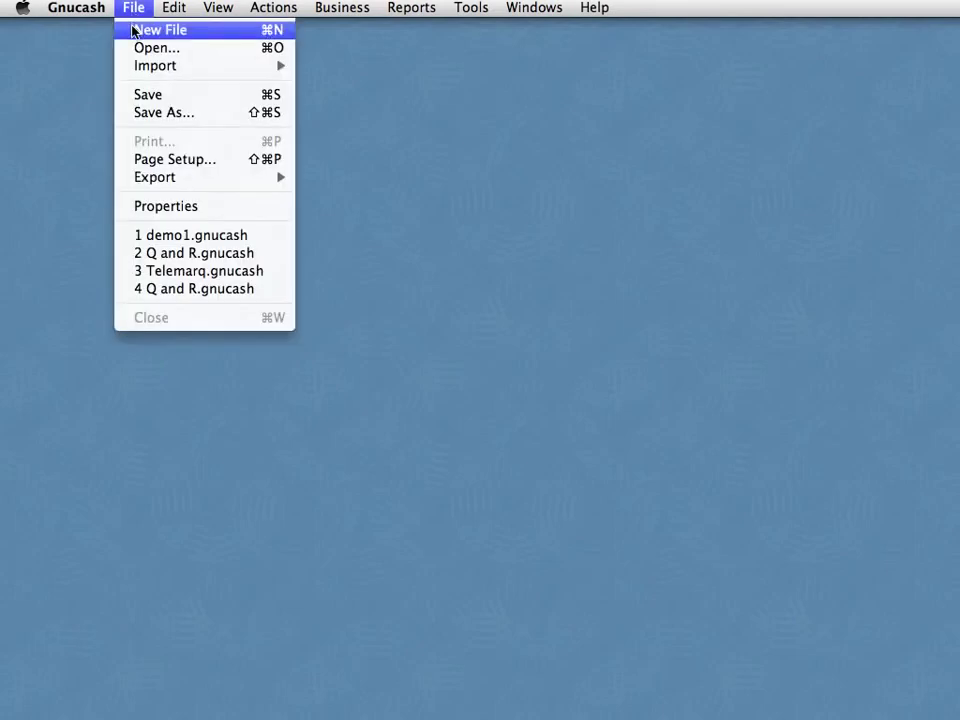
pyautogui.click(136, 31)
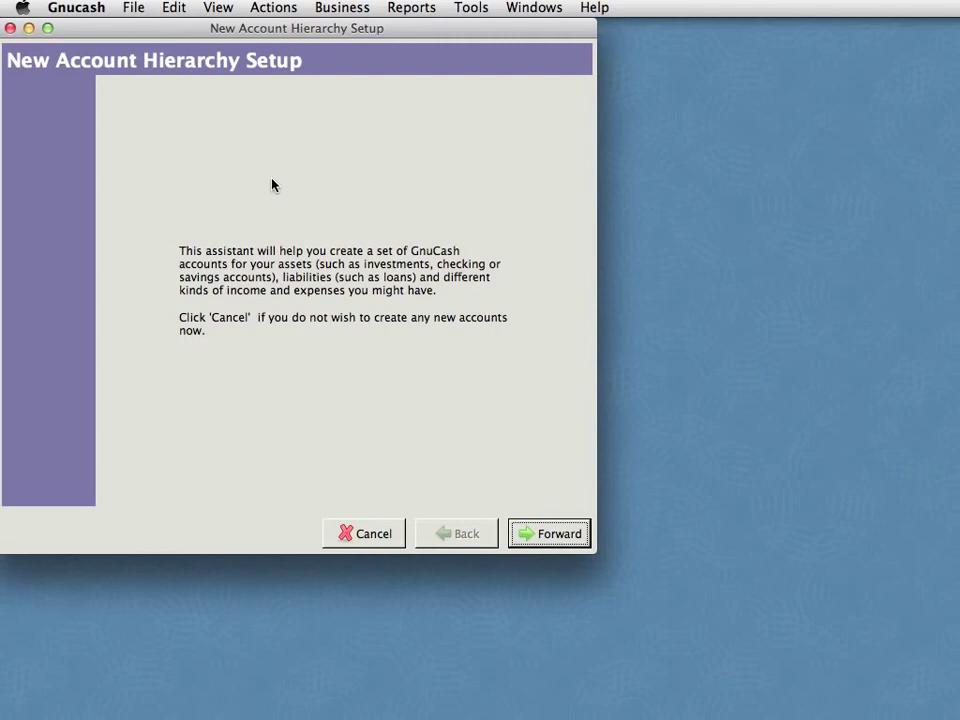
# Step: Move past the assistant's introduction to the Choose Currency page, leaving GBP
pyautogui.click(553, 534)
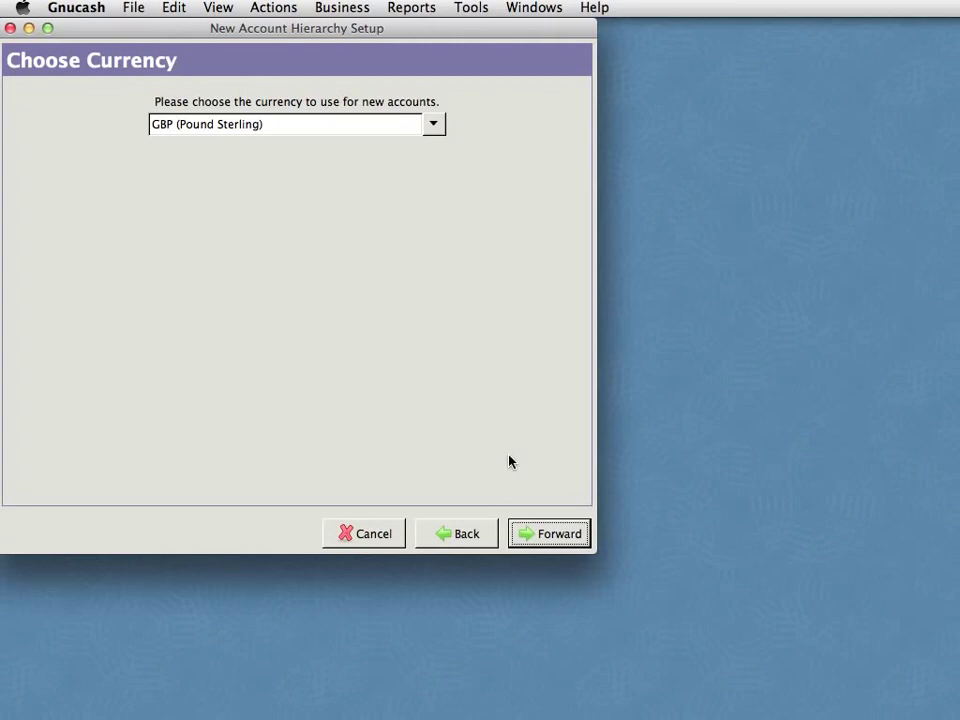
# Step: Accept GBP (Pound Sterling) and continue to the Choose accounts to create page
pyautogui.click(557, 533)
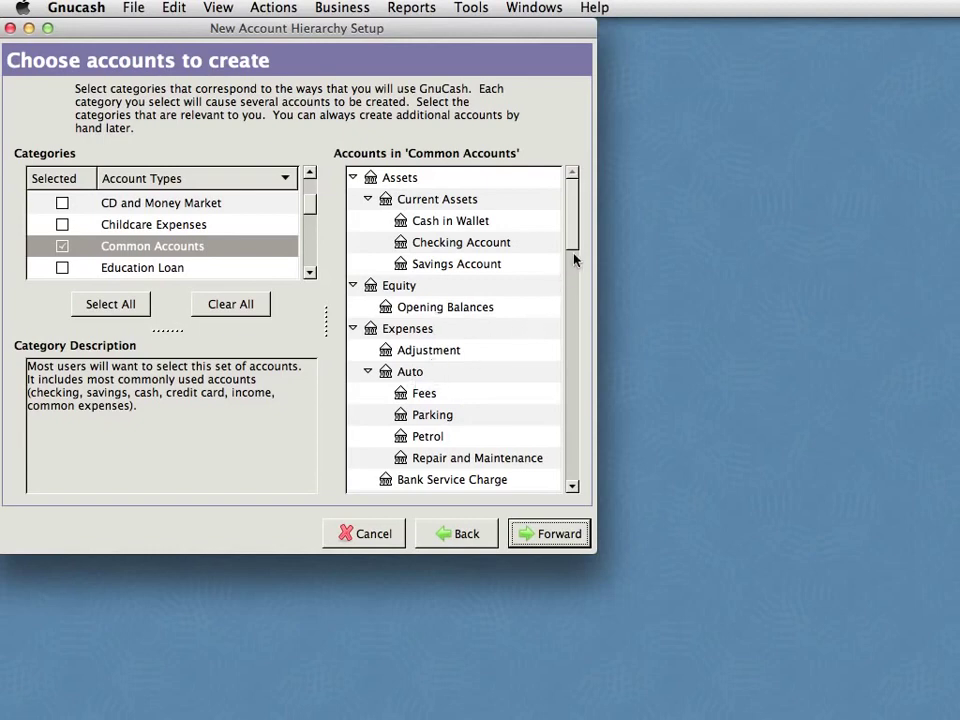
# Step: Collapse the Assets, Equity, Expenses, Income and Liabilities branches of the Common Accounts tree
pyautogui.moveTo(572, 240)
pyautogui.mouseDown()
pyautogui.moveTo(572, 266)
pyautogui.moveTo(574, 232)
pyautogui.mouseUp()
pyautogui.click(354, 178)
pyautogui.click(353, 199)
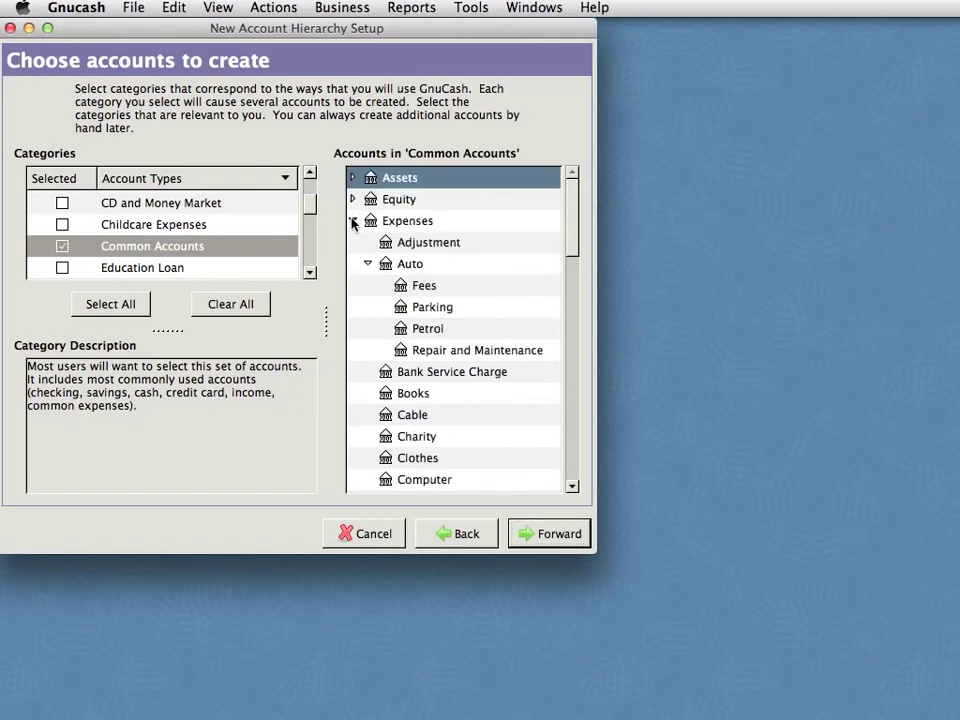
pyautogui.click(353, 221)
pyautogui.click(354, 242)
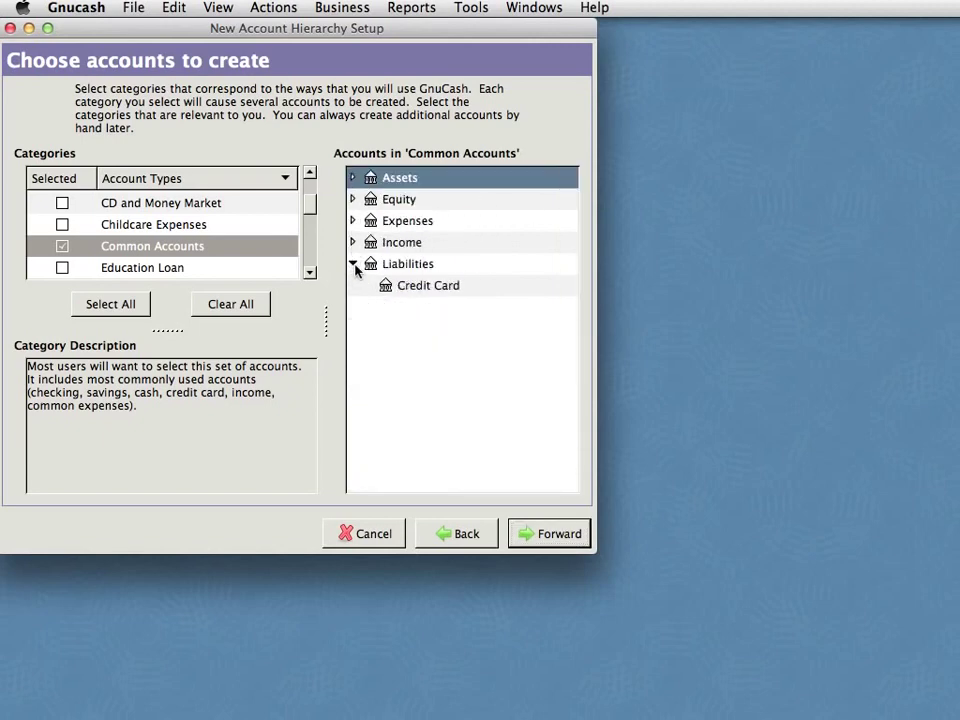
pyautogui.click(353, 264)
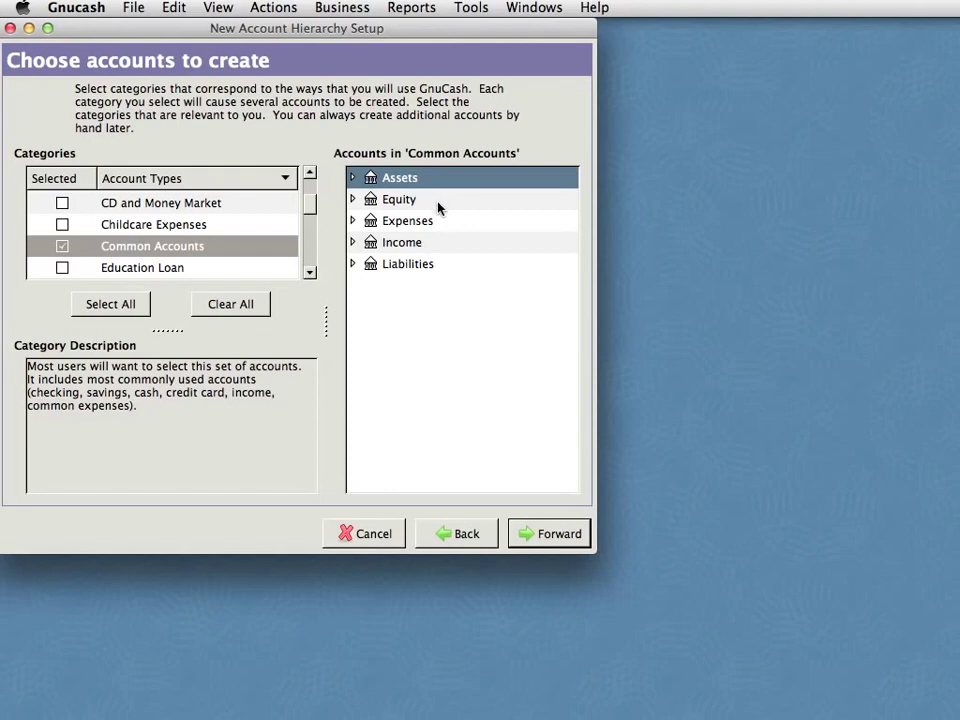
pyautogui.click(353, 200)
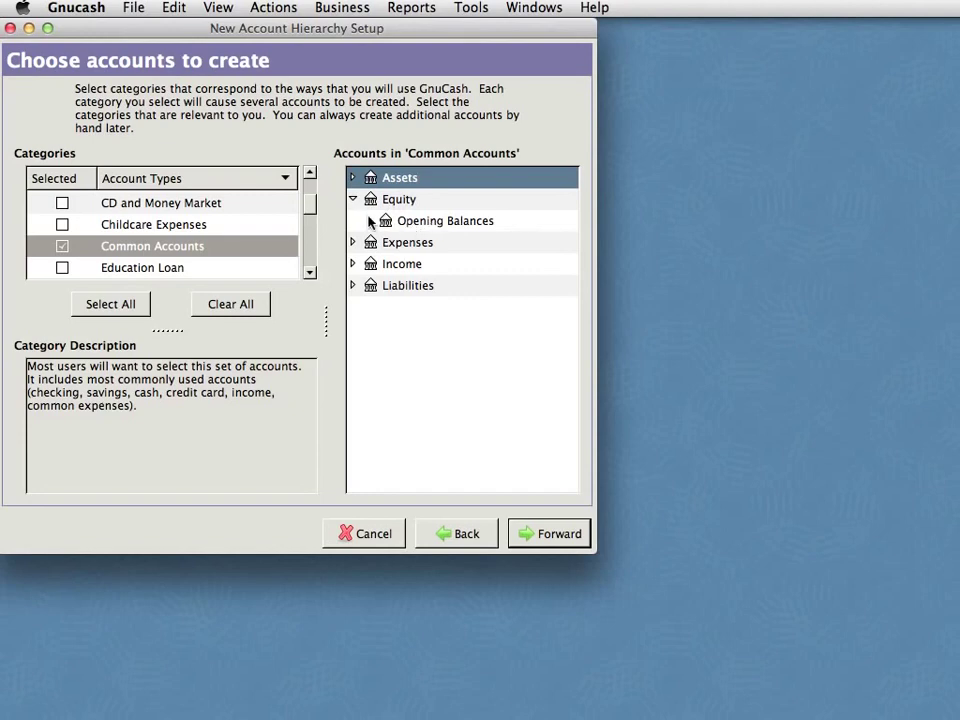
pyautogui.click(354, 202)
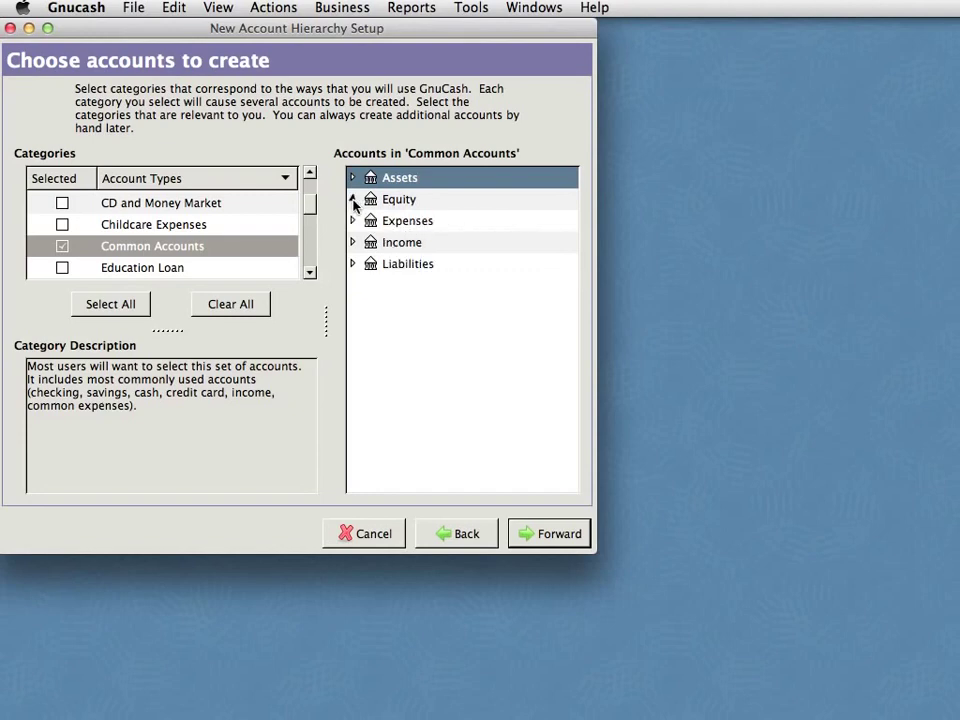
pyautogui.click(401, 223)
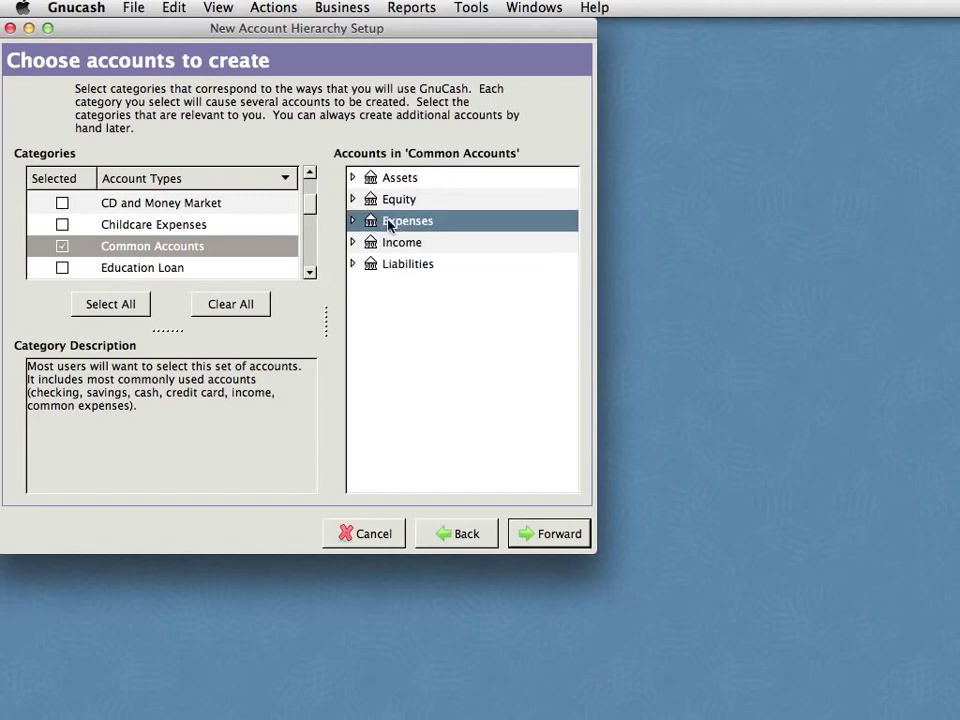
pyautogui.click(353, 222)
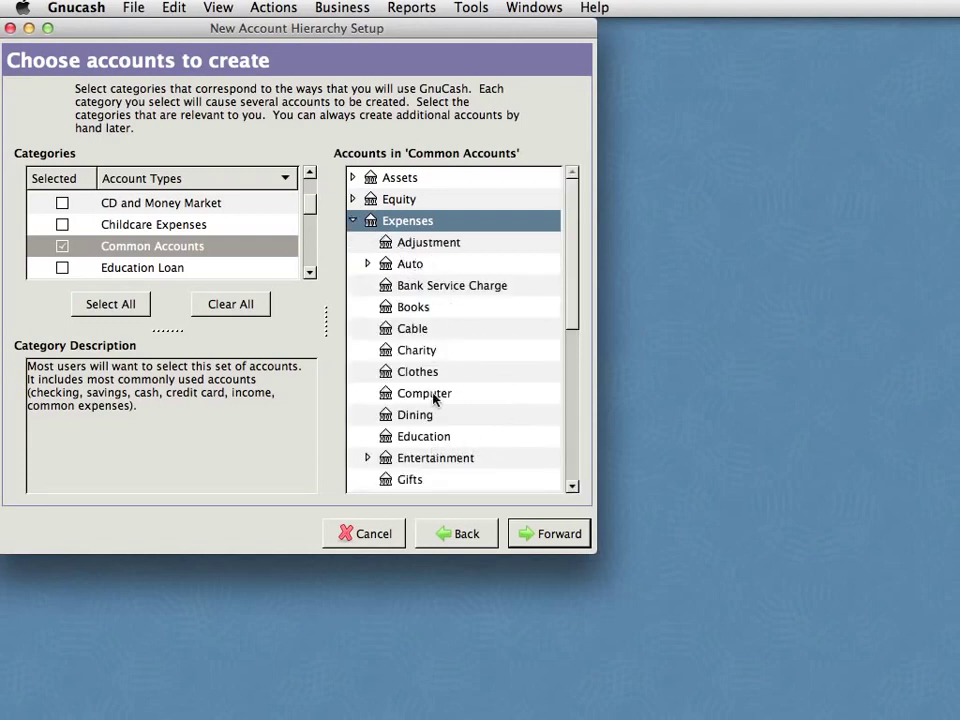
pyautogui.scroll(-5, 520, 410)
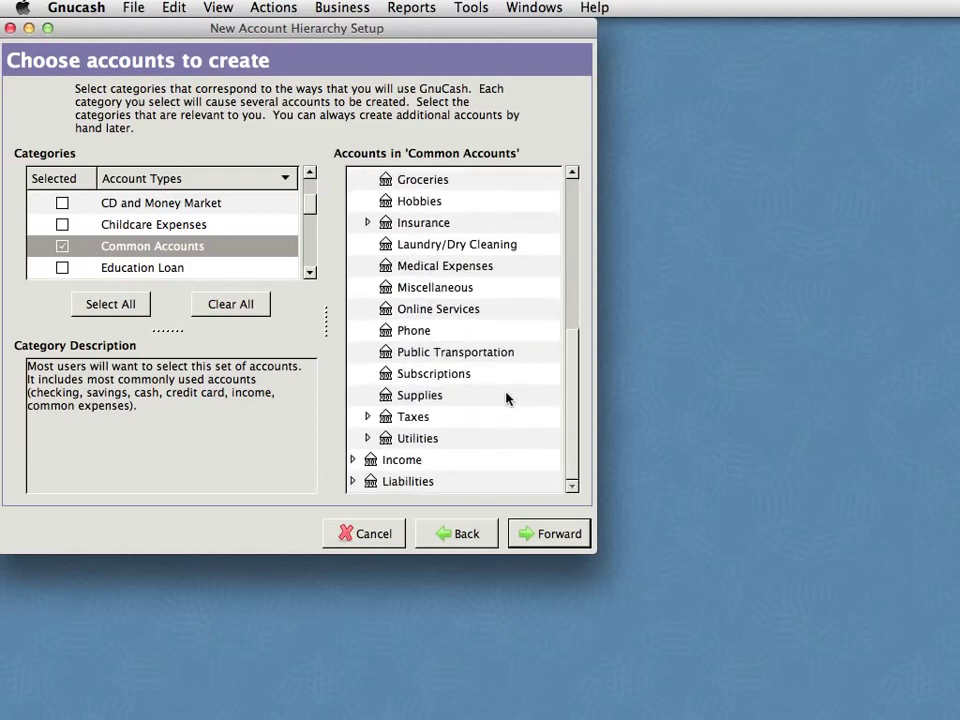
pyautogui.scroll(5, 489, 294)
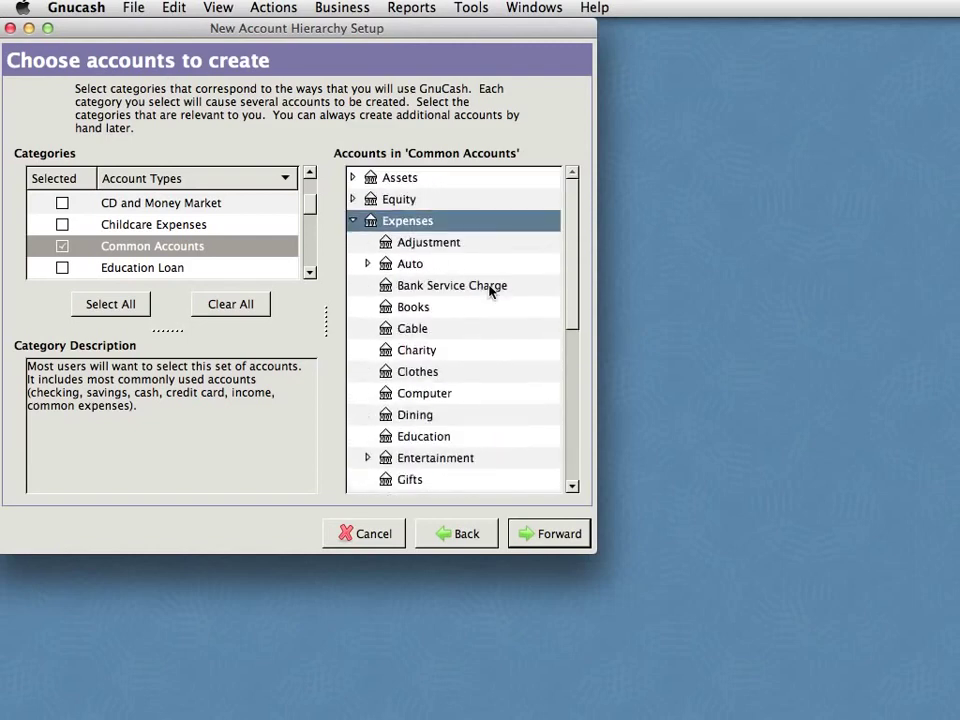
pyautogui.click(353, 220)
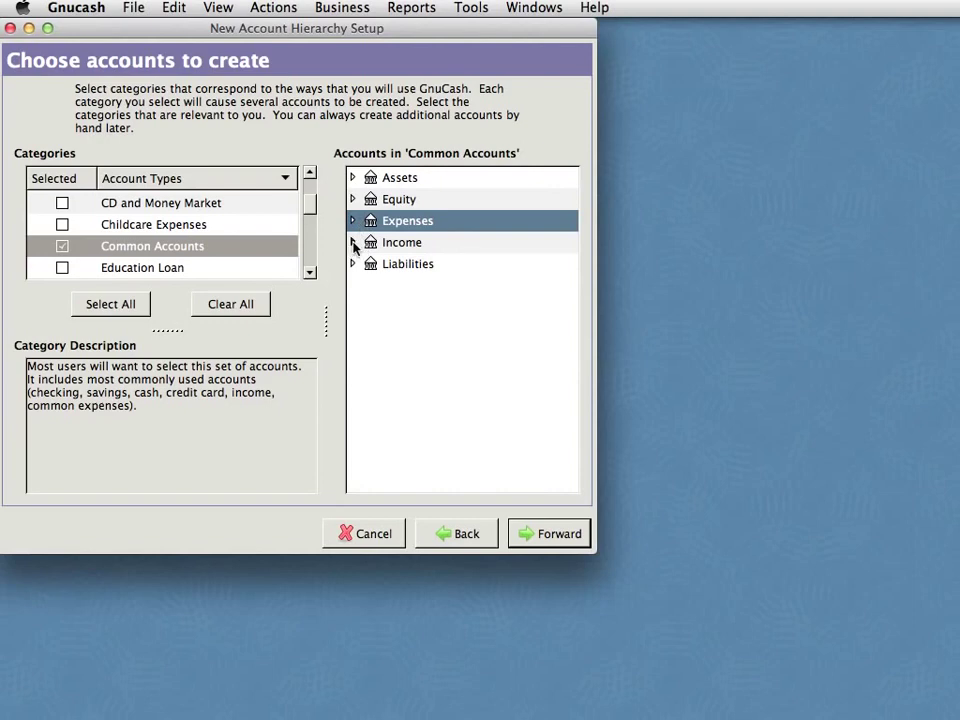
pyautogui.click(353, 243)
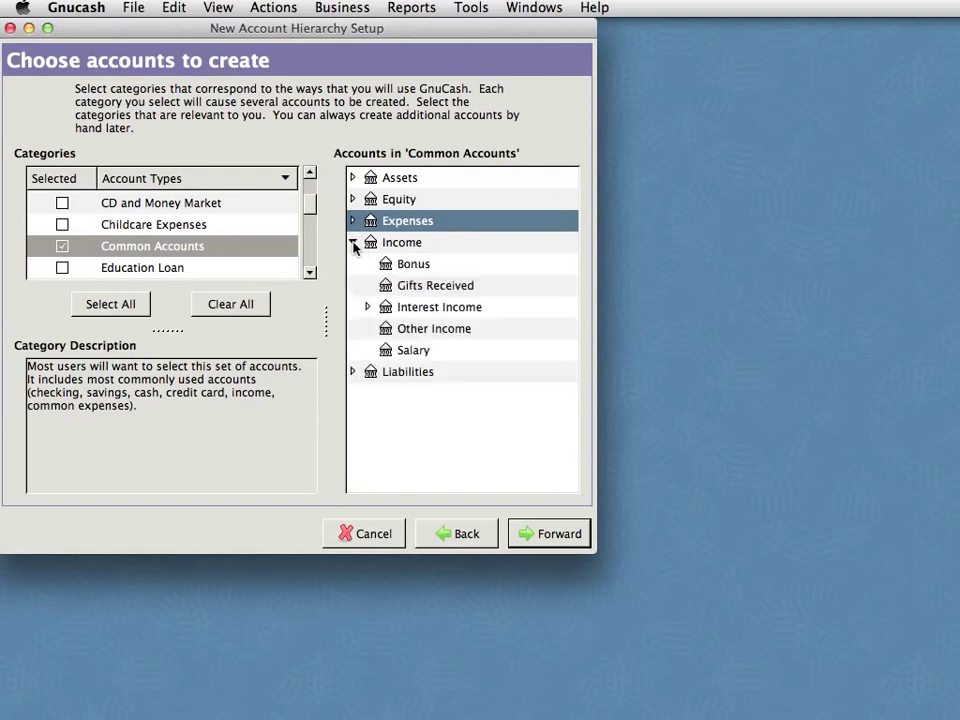
pyautogui.click(421, 352)
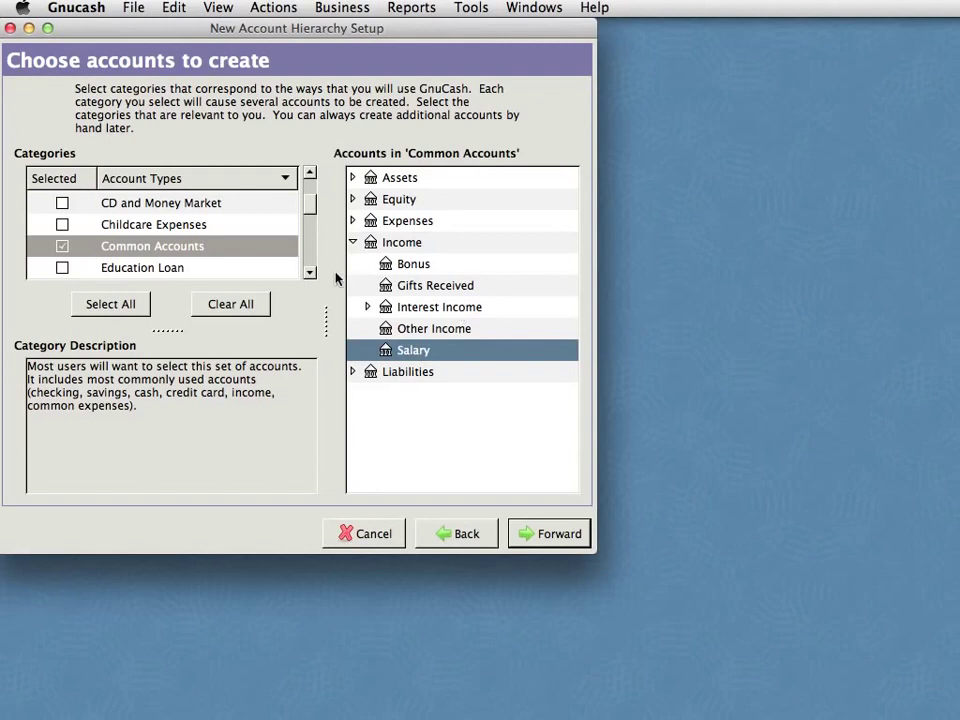
pyautogui.click(353, 244)
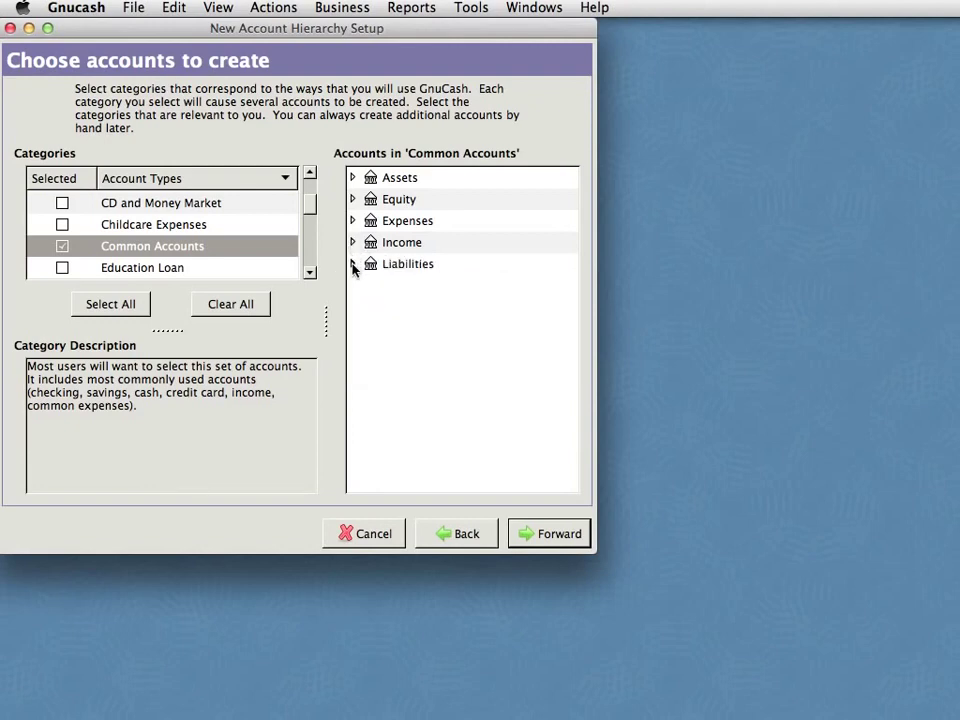
pyautogui.click(353, 265)
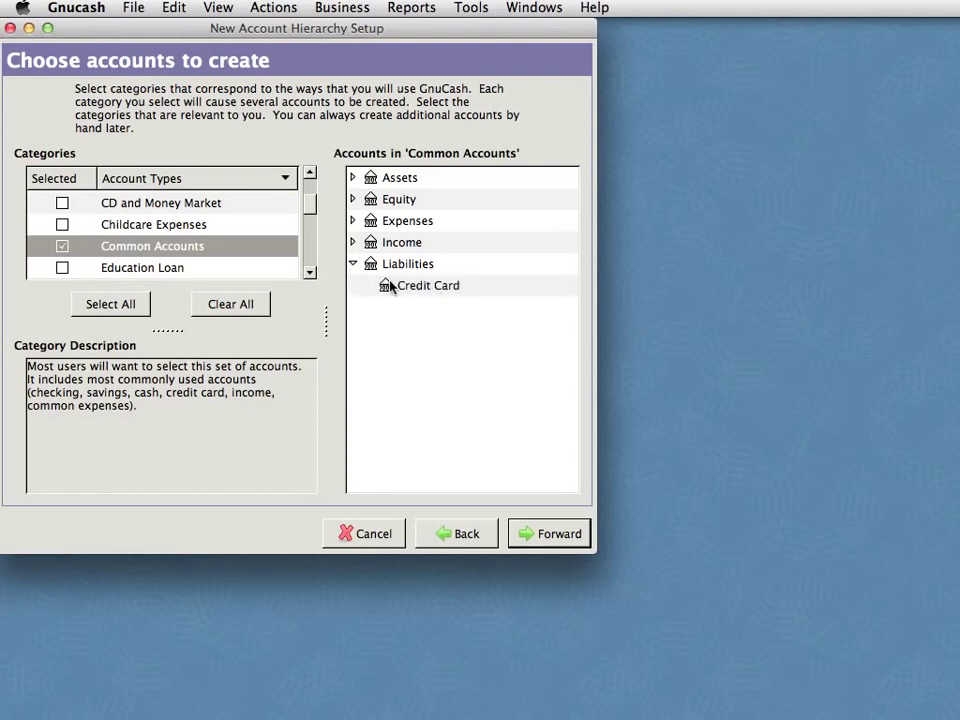
pyautogui.click(356, 265)
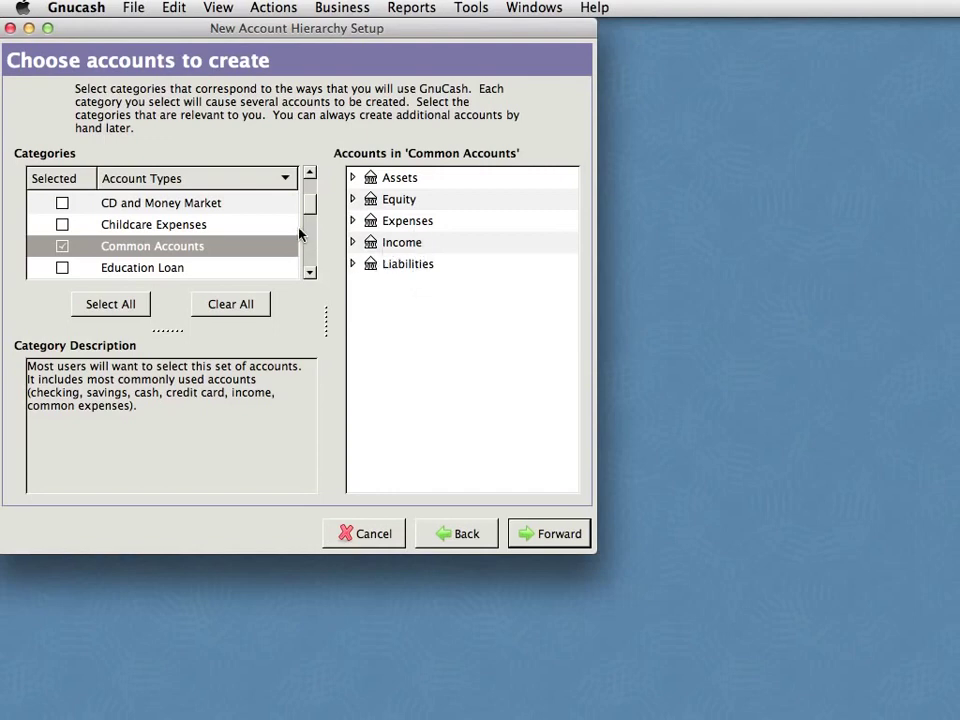
pyautogui.moveTo(311, 205)
pyautogui.mouseDown()
pyautogui.moveTo(312, 185)
pyautogui.moveTo(313, 214)
pyautogui.moveTo(312, 205)
pyautogui.mouseUp()
# Step: Replace Common Accounts with A Simple Checkbook, briefly trying Business Accounts before unticking it
pyautogui.click(62, 242)
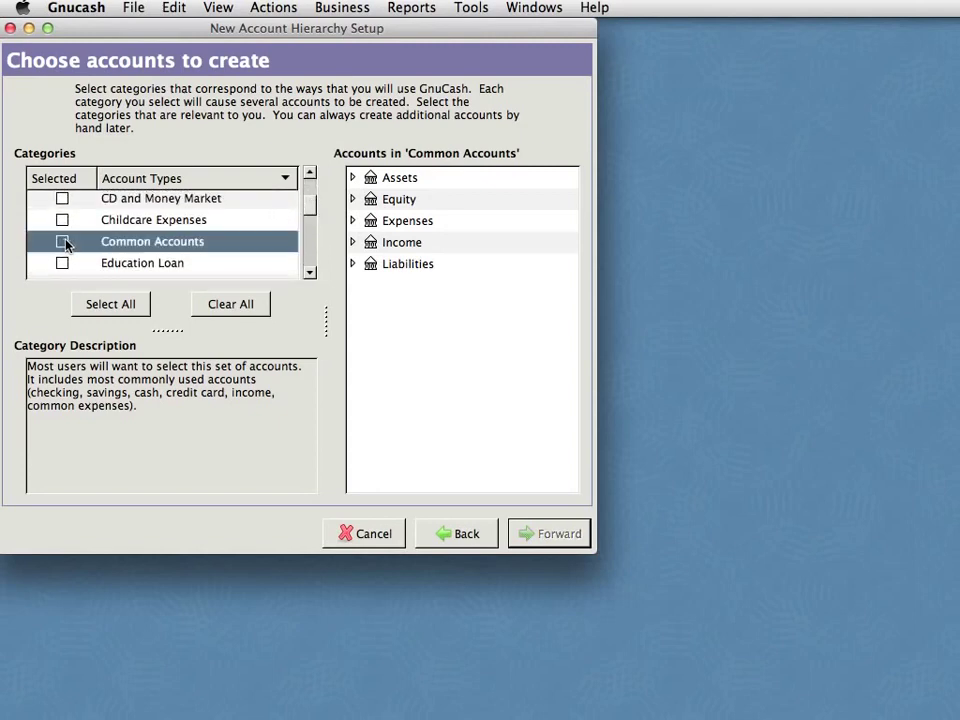
pyautogui.moveTo(311, 204); pyautogui.dragTo(311, 184)
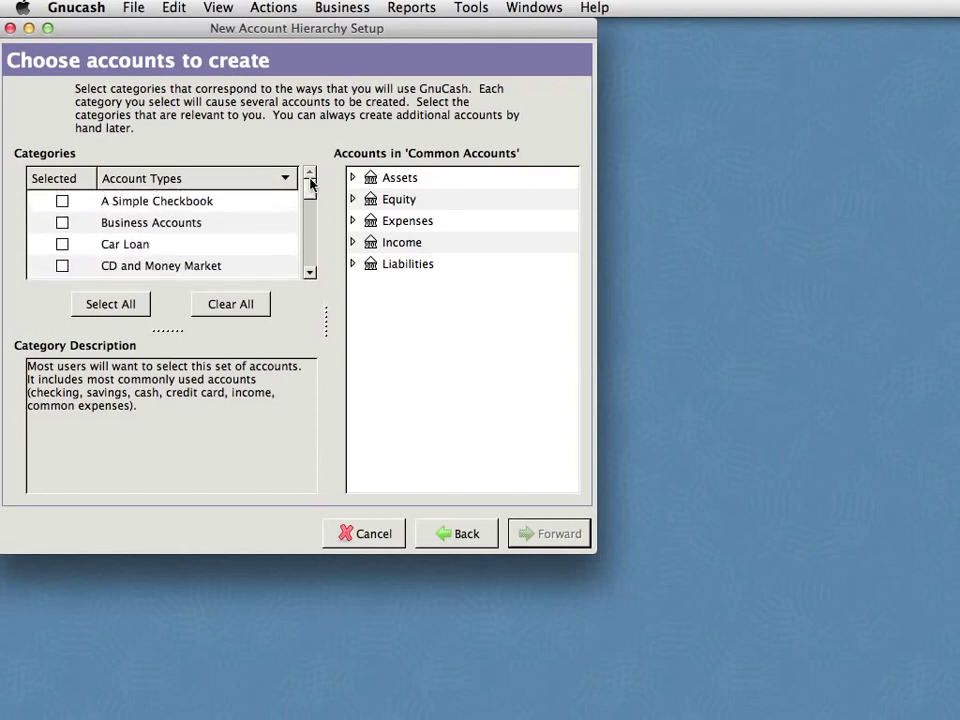
pyautogui.click(62, 202)
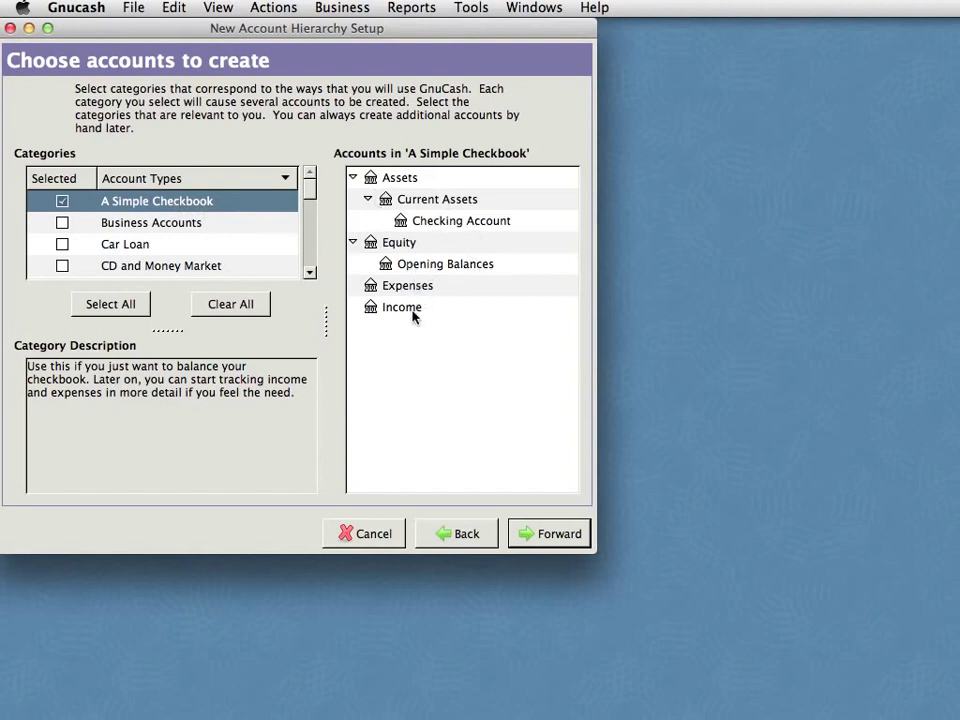
pyautogui.click(62, 224)
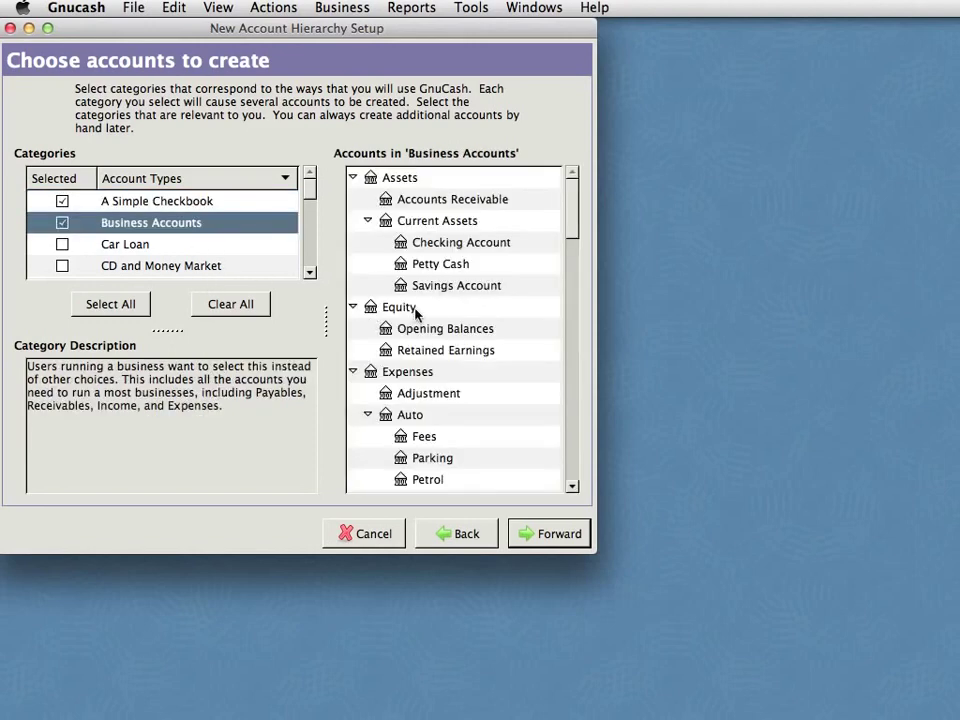
pyautogui.scroll(-5, 428, 314)
pyautogui.scroll(-10, 430, 314)
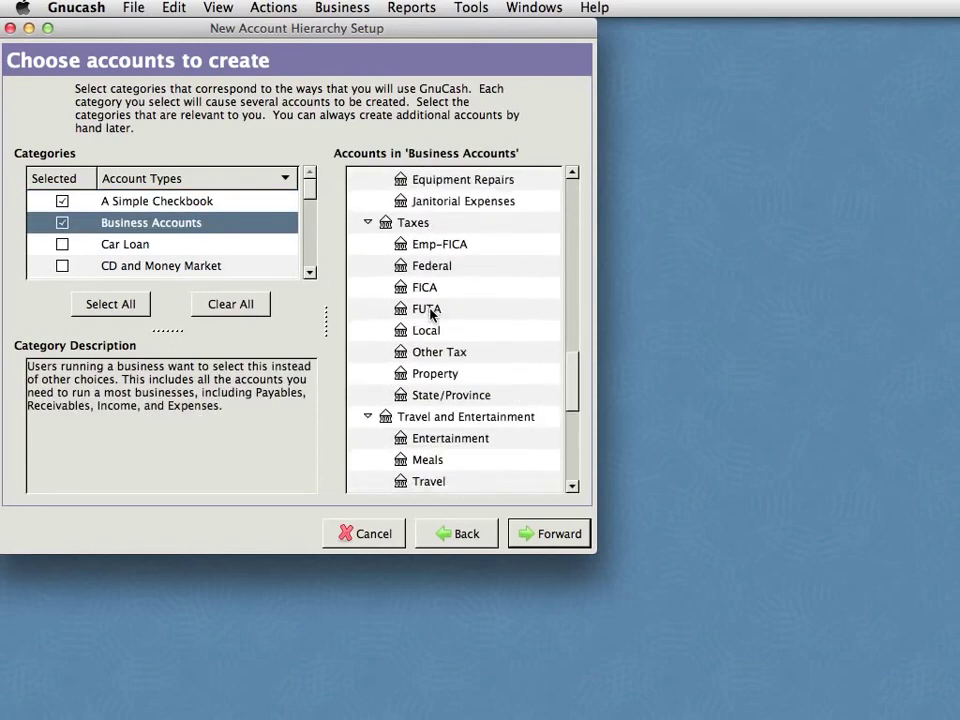
pyautogui.scroll(4, 430, 314)
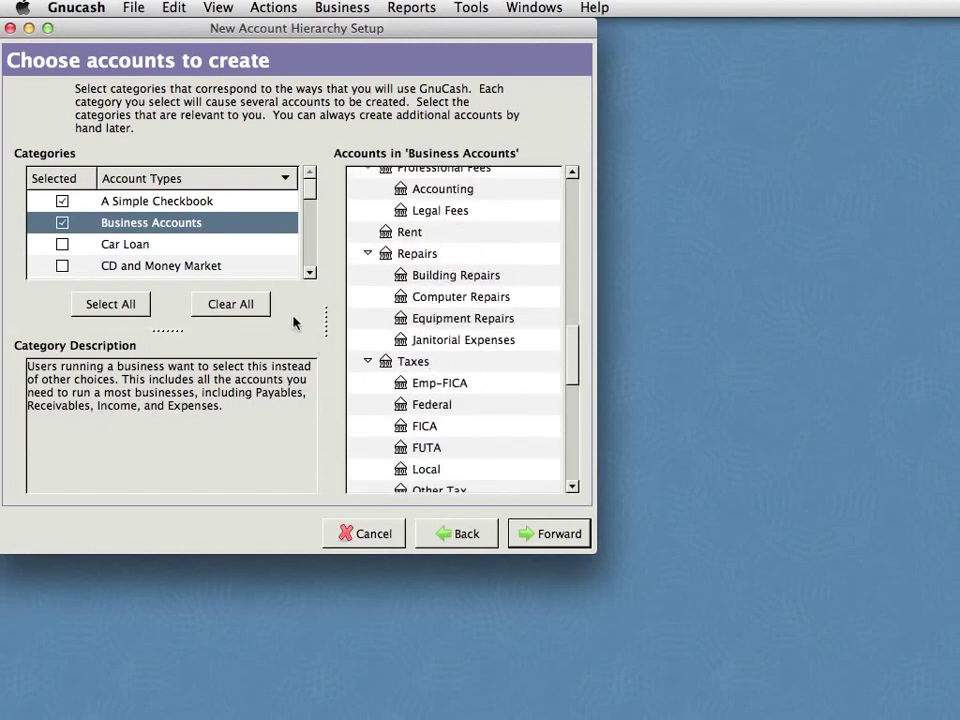
pyautogui.click(63, 223)
pyautogui.click(165, 201)
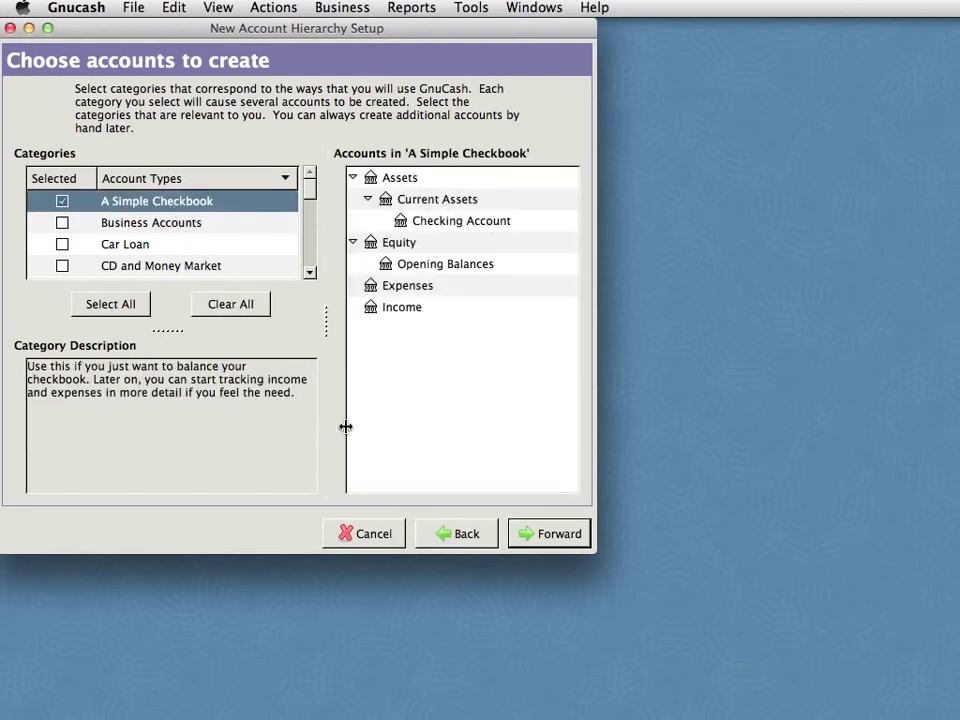
# Step: On the account setup page, give Checking Account an opening balance of 100
pyautogui.click(557, 538)
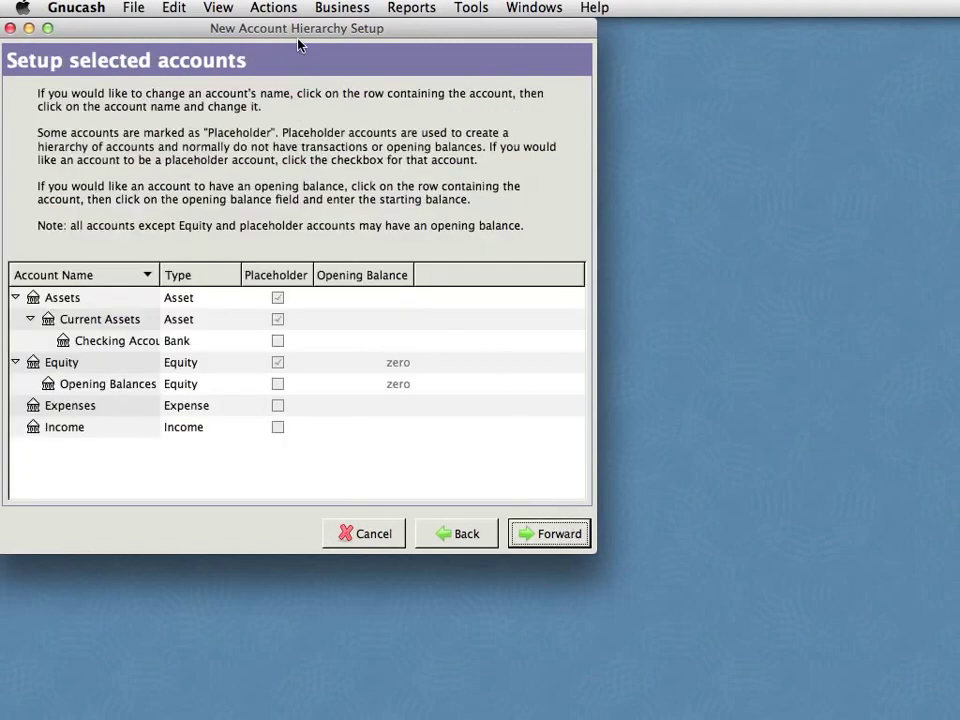
pyautogui.moveTo(298, 35); pyautogui.dragTo(302, 39)
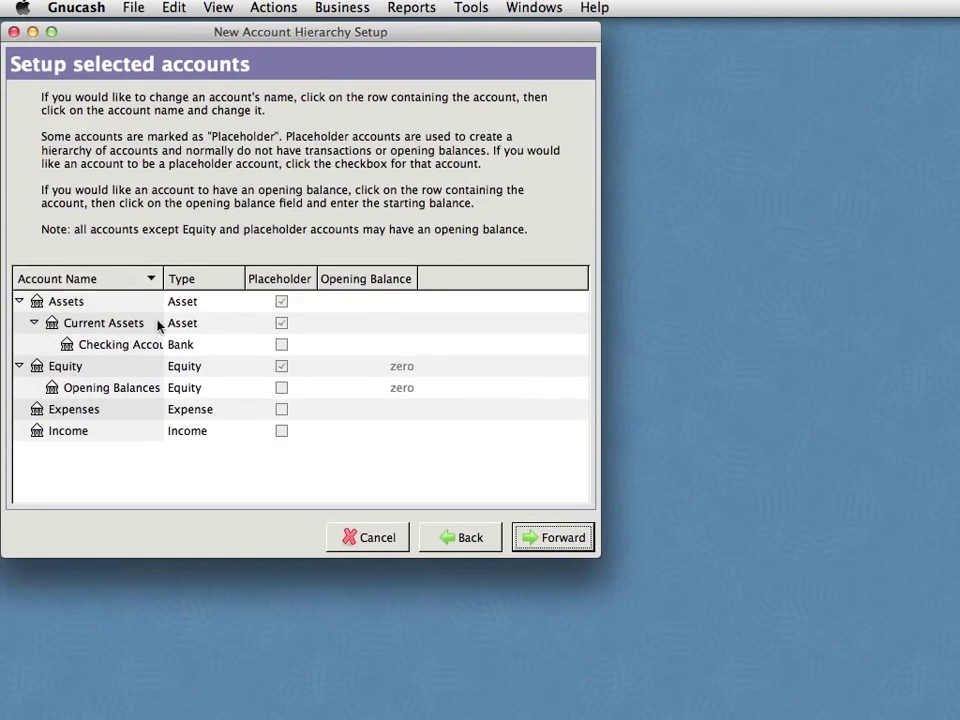
pyautogui.click(372, 344)
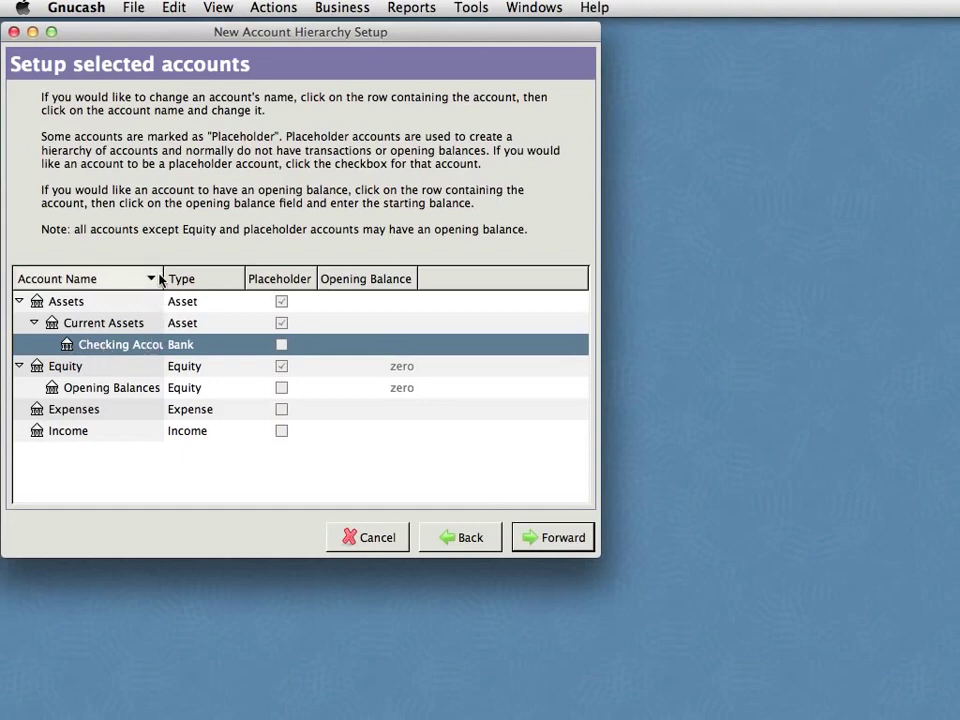
pyautogui.click(382, 342)
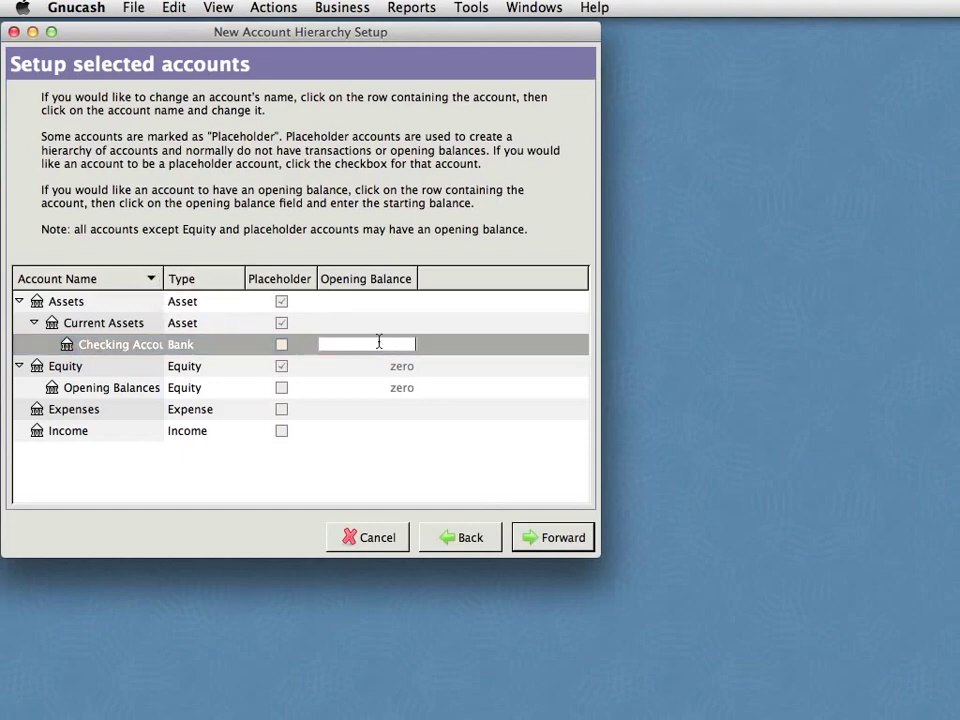
pyautogui.write('100')
pyautogui.press('Return')
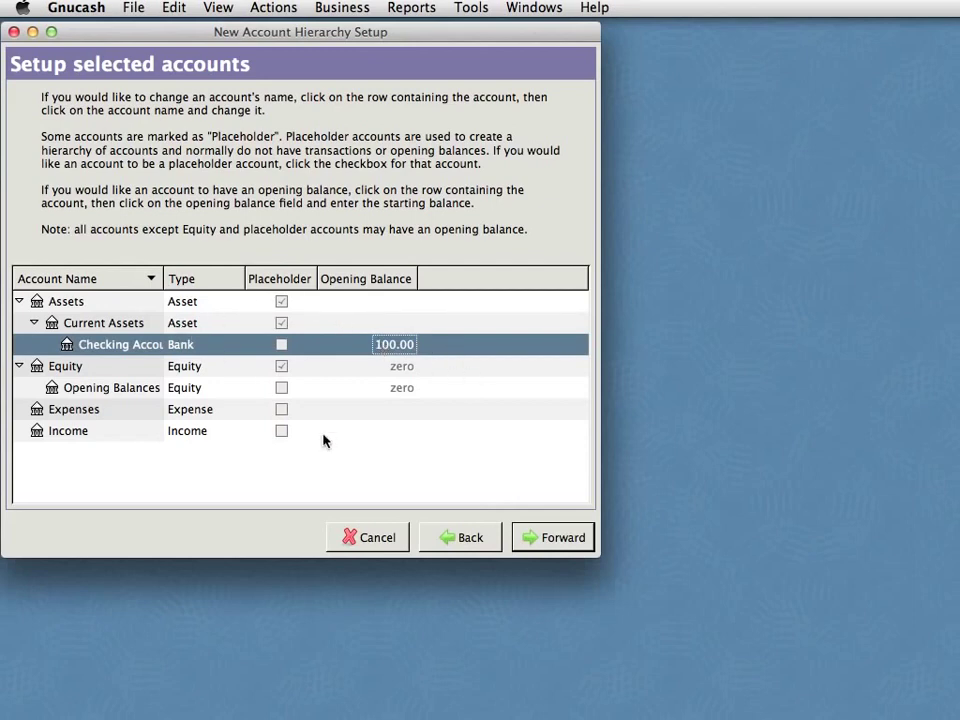
# Step: Create the accounts and save the book to the Desktop as demo1
pyautogui.click(551, 538)
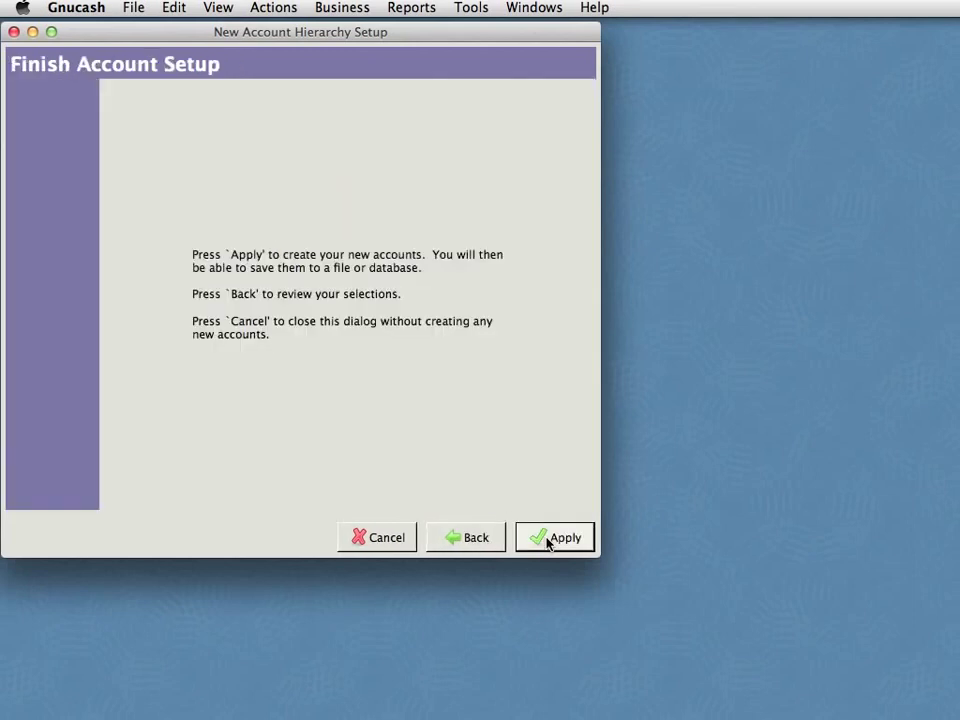
pyautogui.click(557, 536)
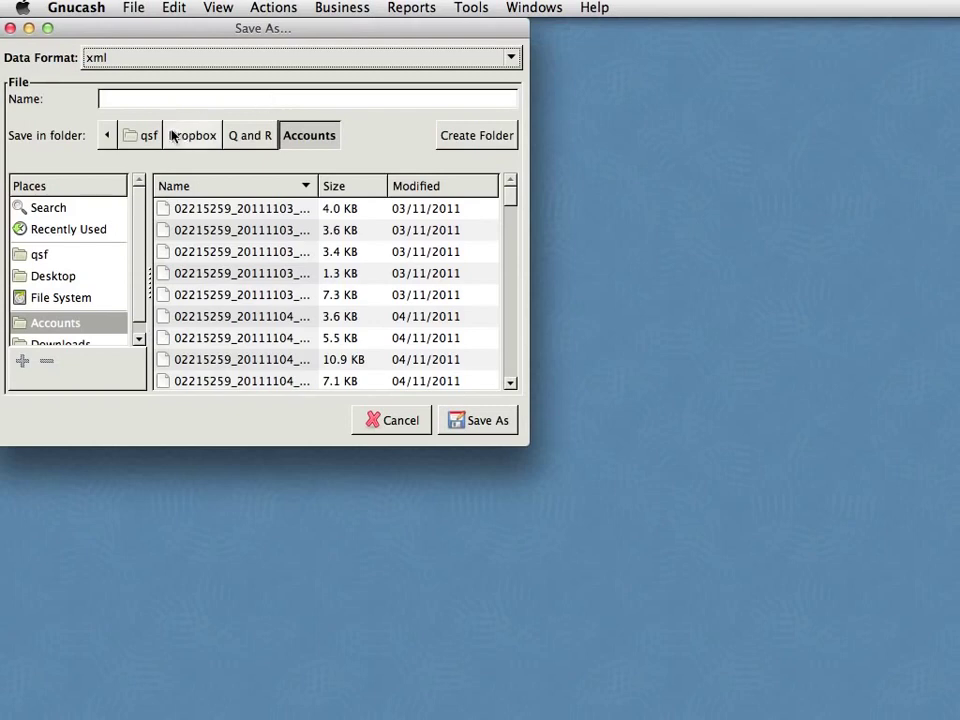
pyautogui.click(141, 134)
pyautogui.click(55, 277)
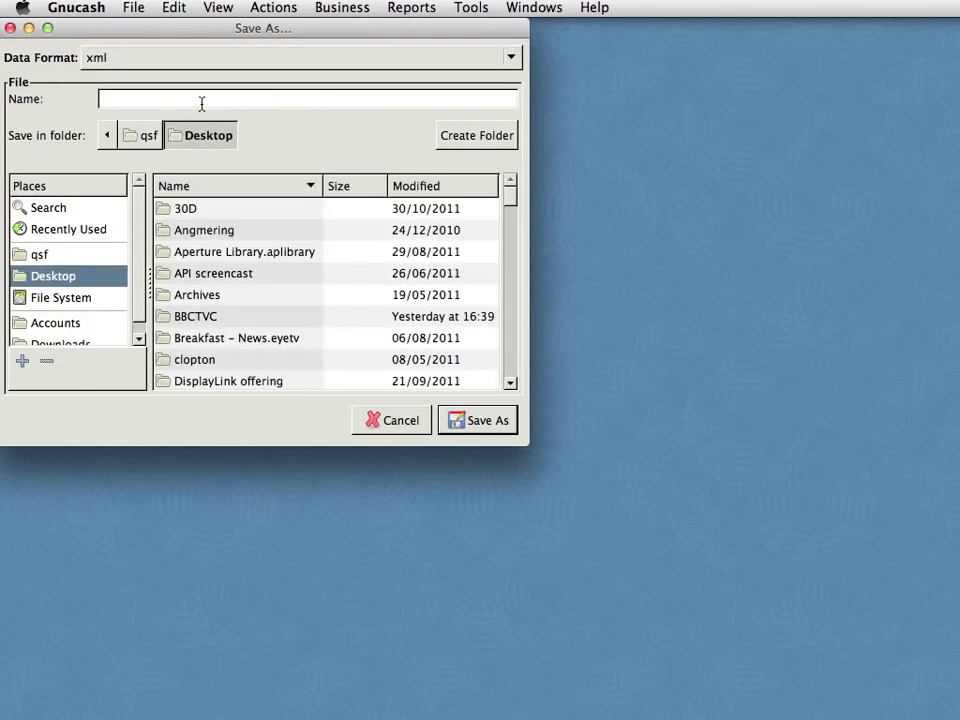
pyautogui.click(193, 101)
pyautogui.write('demo1')
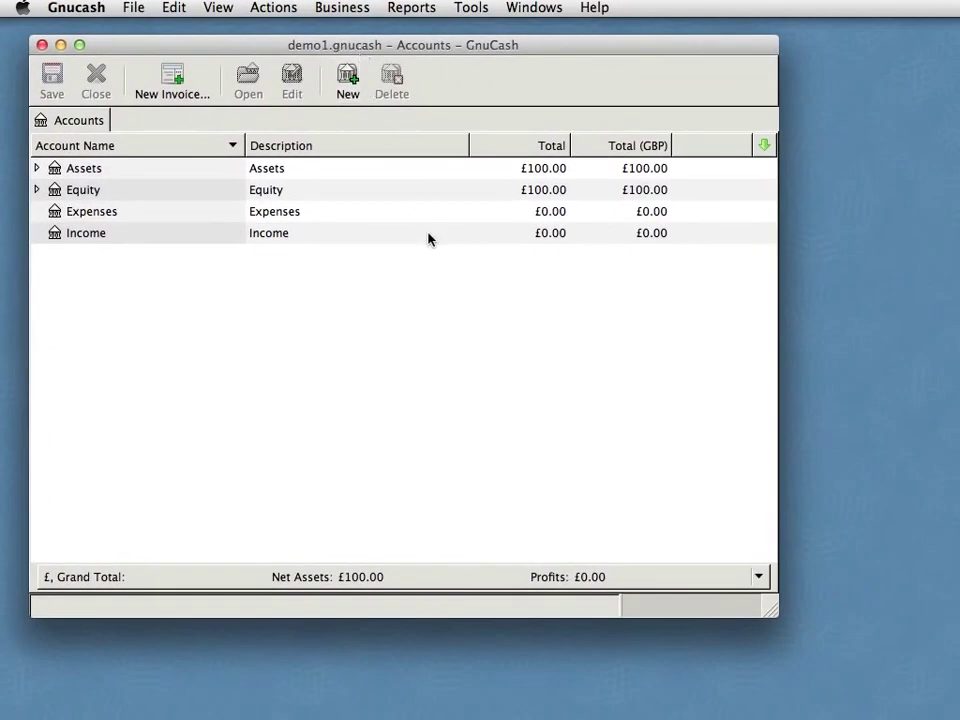
# Step: Enlarge the Accounts window and expand Assets and Equity to check Checking Account and Opening Balances
pyautogui.moveTo(776, 611); pyautogui.dragTo(884, 672)
pyautogui.moveTo(561, 51); pyautogui.dragTo(555, 44)
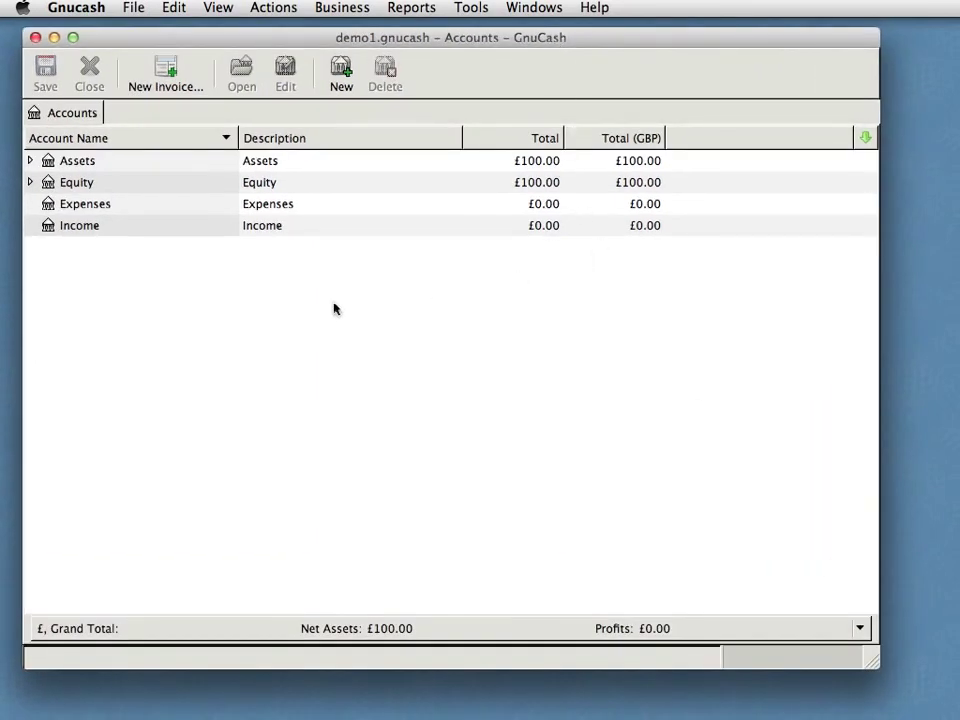
pyautogui.click(30, 161)
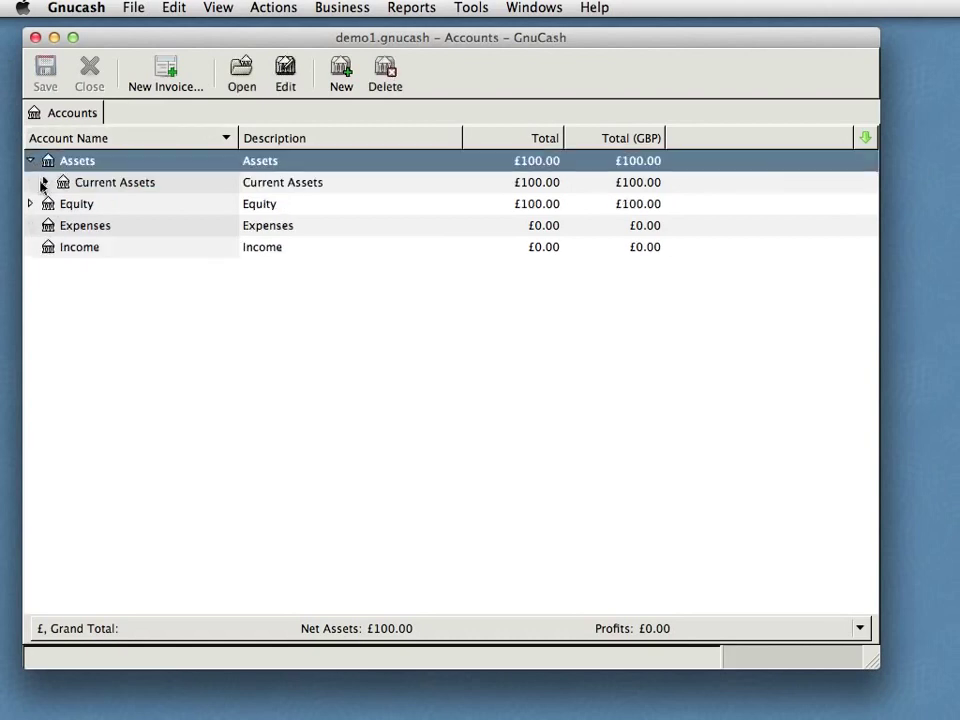
pyautogui.click(44, 183)
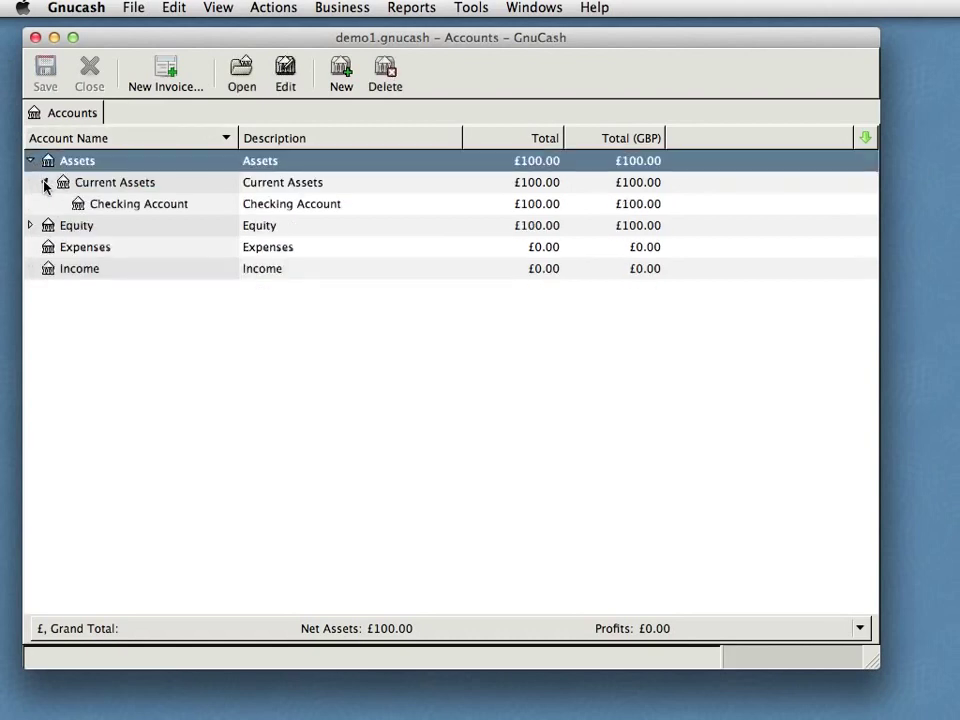
pyautogui.click(112, 206)
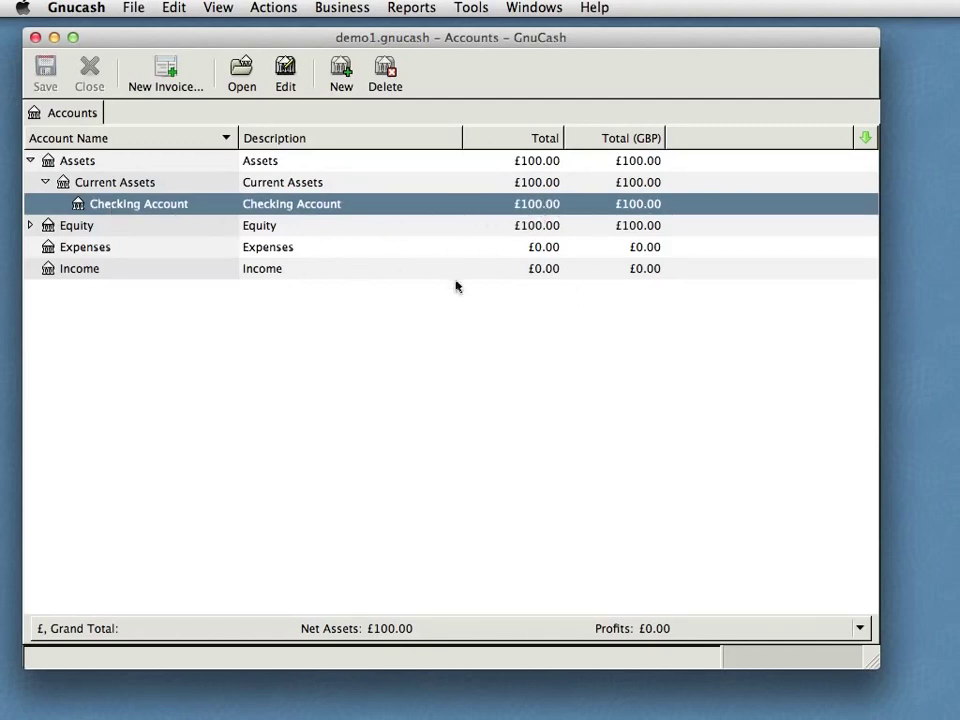
pyautogui.click(29, 227)
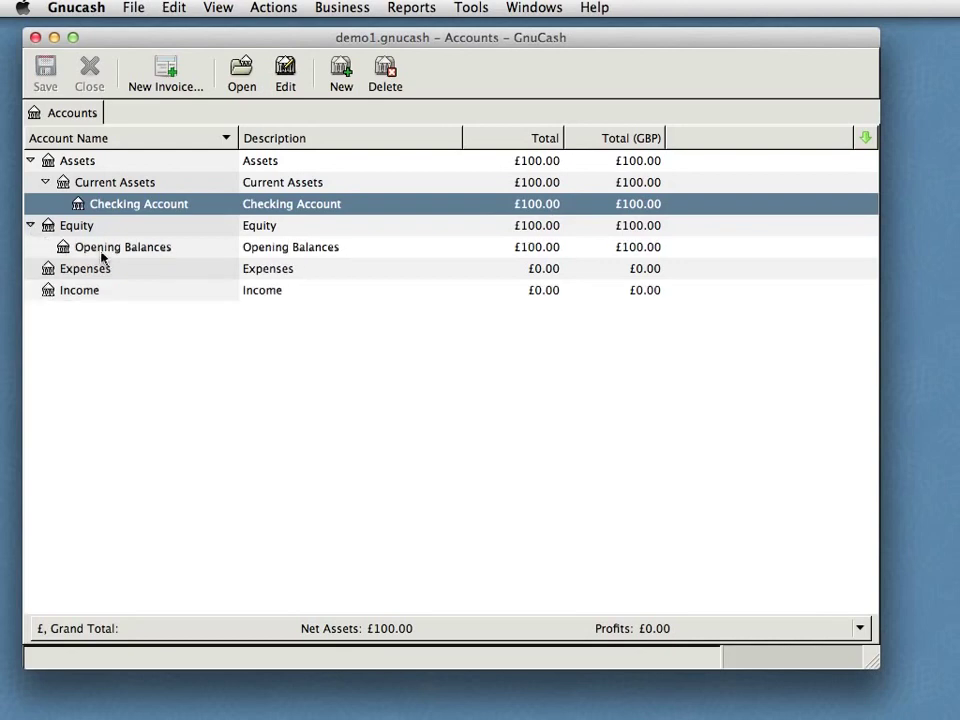
pyautogui.click(133, 250)
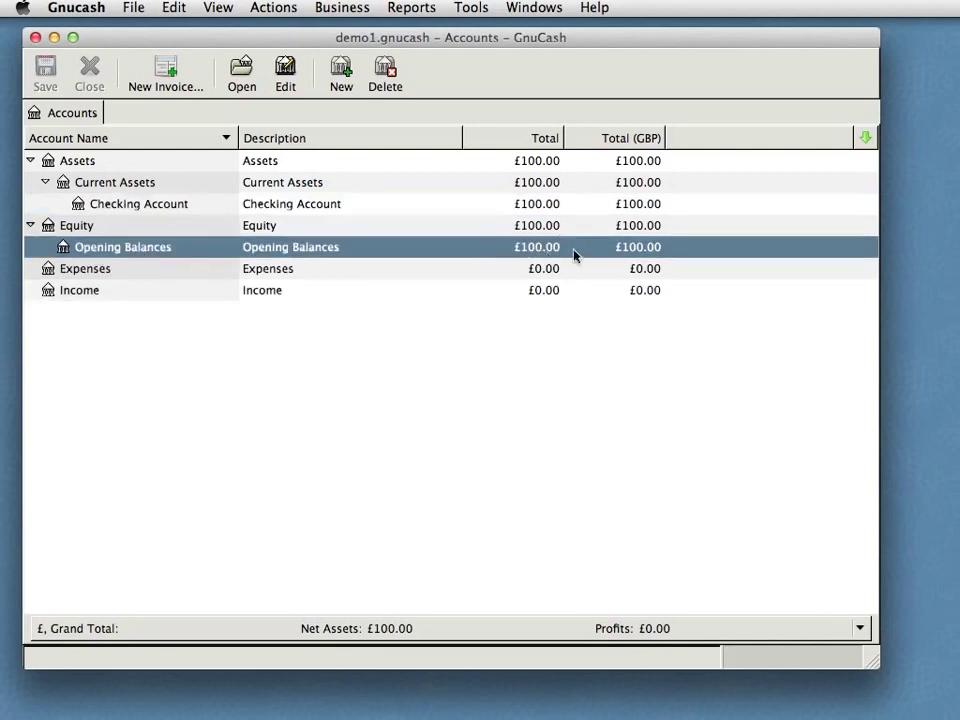
pyautogui.click(30, 226)
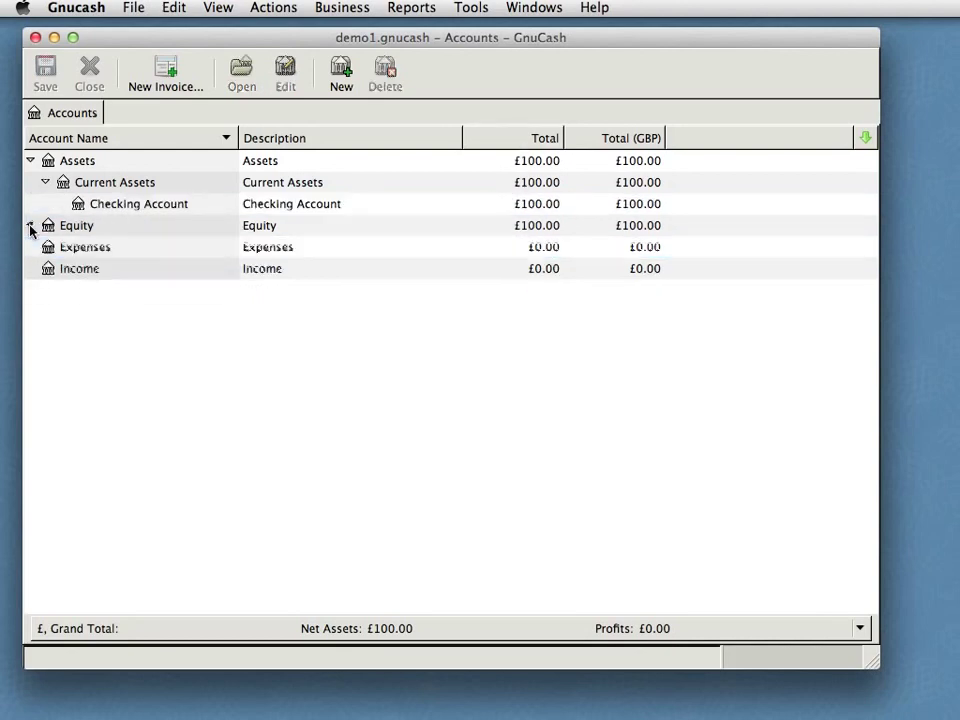
# Step: In the Checking Account register, record a 'Cookie' 30.00 withdrawal transferred to Expenses
pyautogui.doubleClick(130, 204)
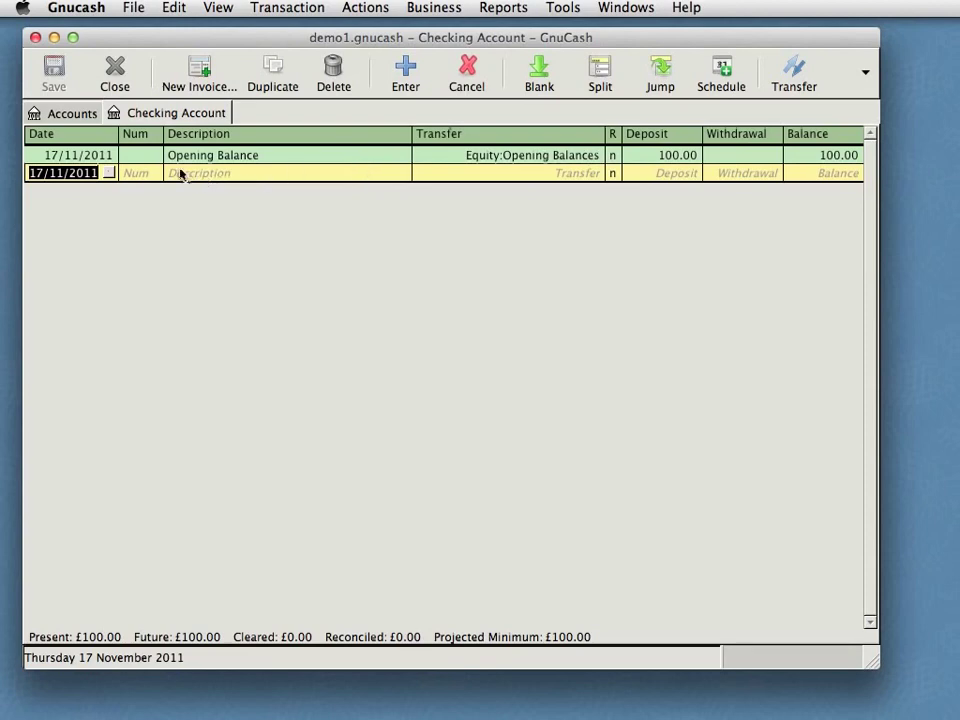
pyautogui.click(210, 176)
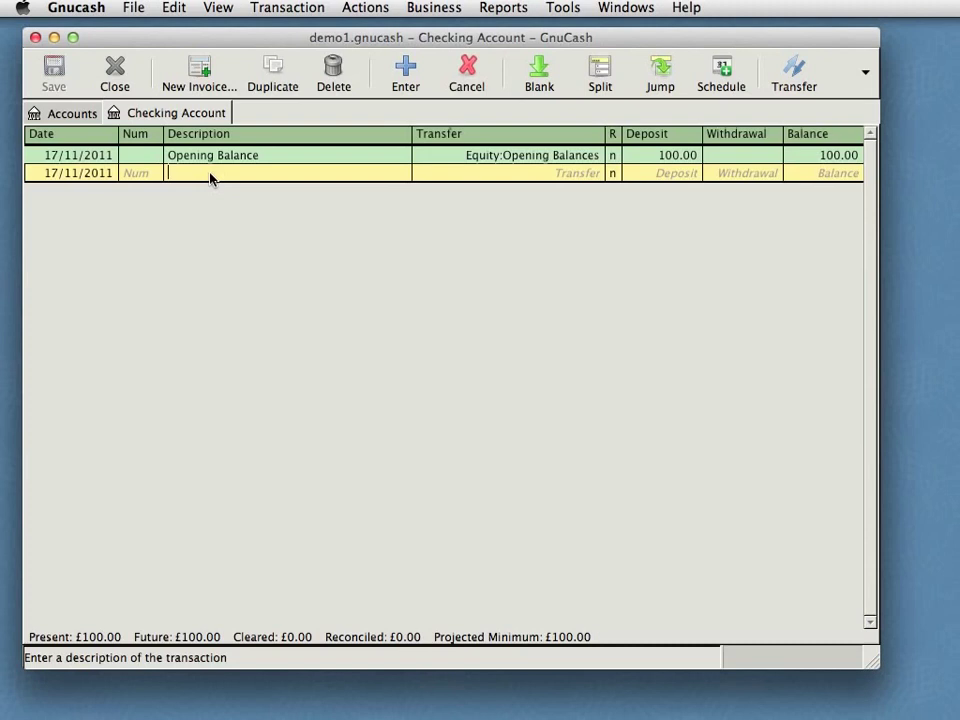
pyautogui.write('Cookies')
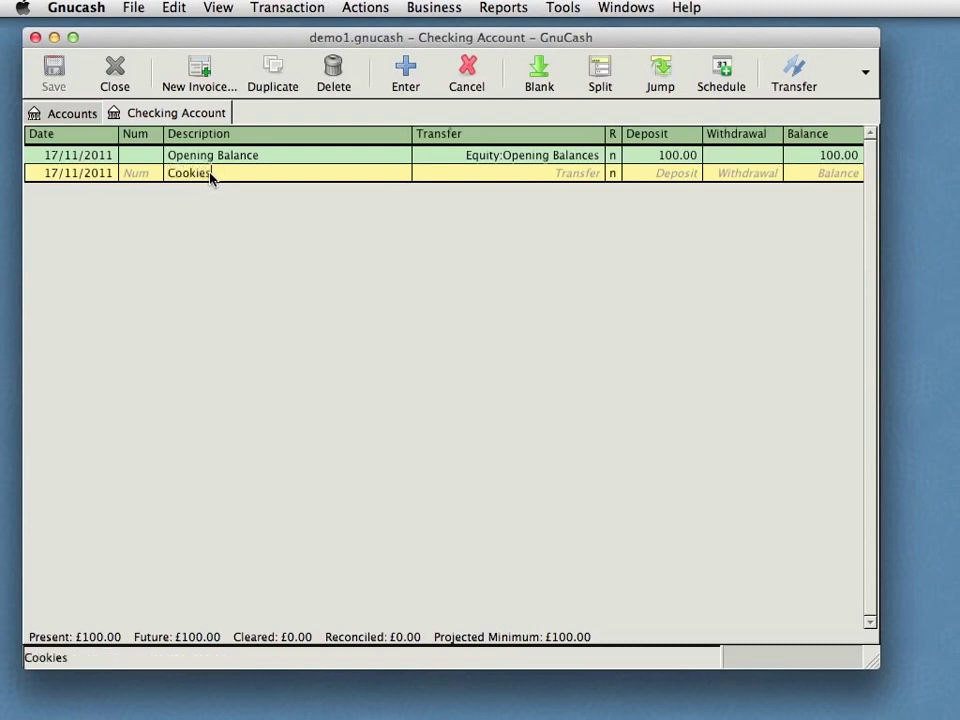
pyautogui.click(676, 178)
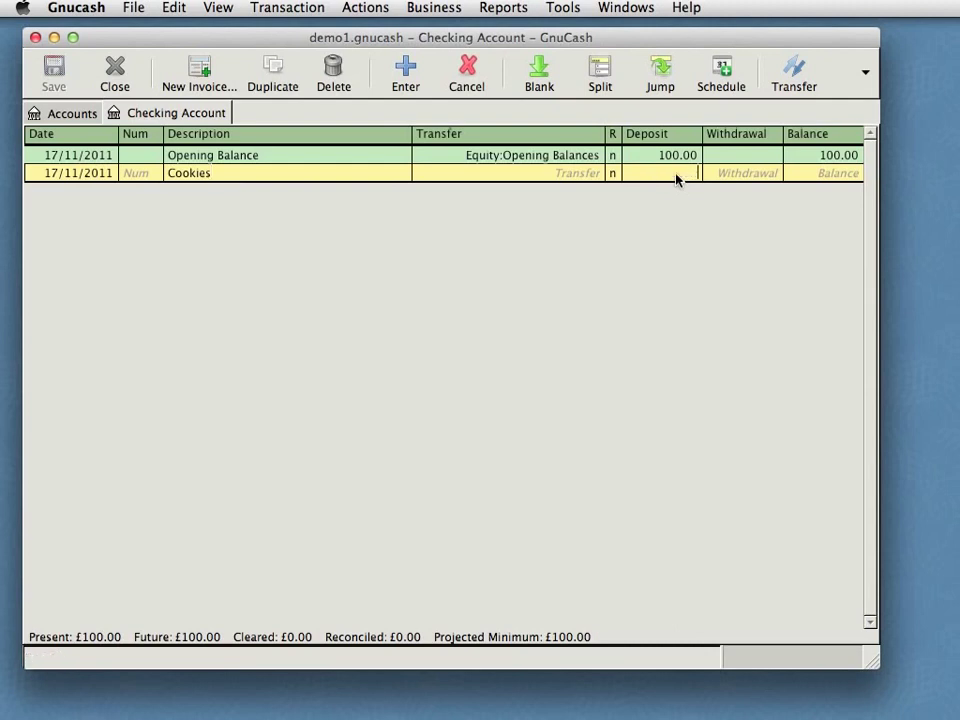
pyautogui.click(743, 176)
pyautogui.write('30')
pyautogui.click(587, 169)
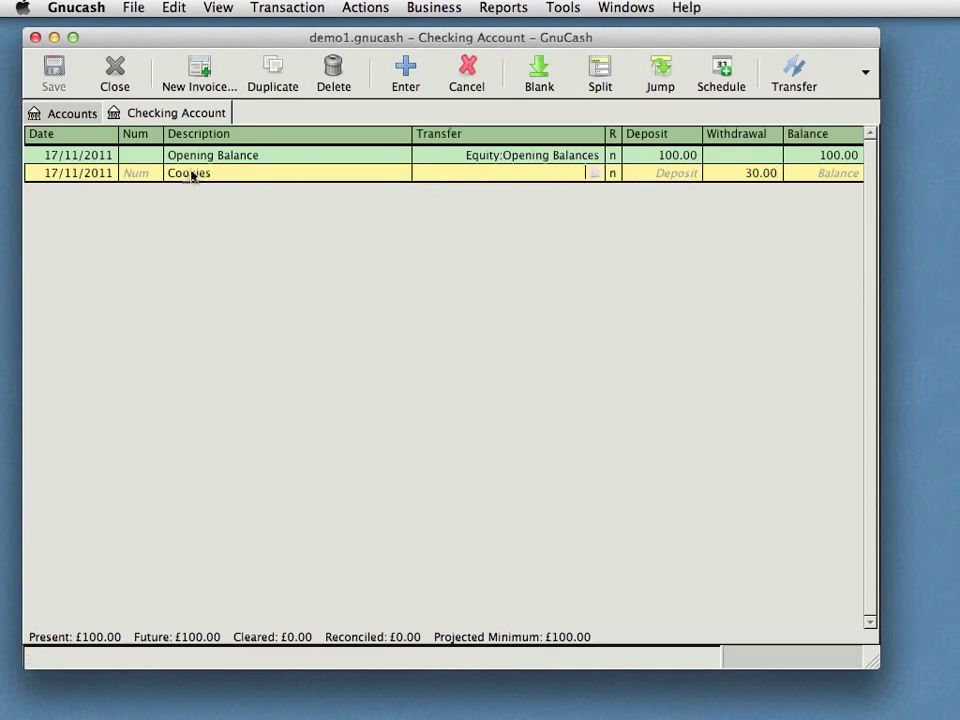
pyautogui.click(595, 174)
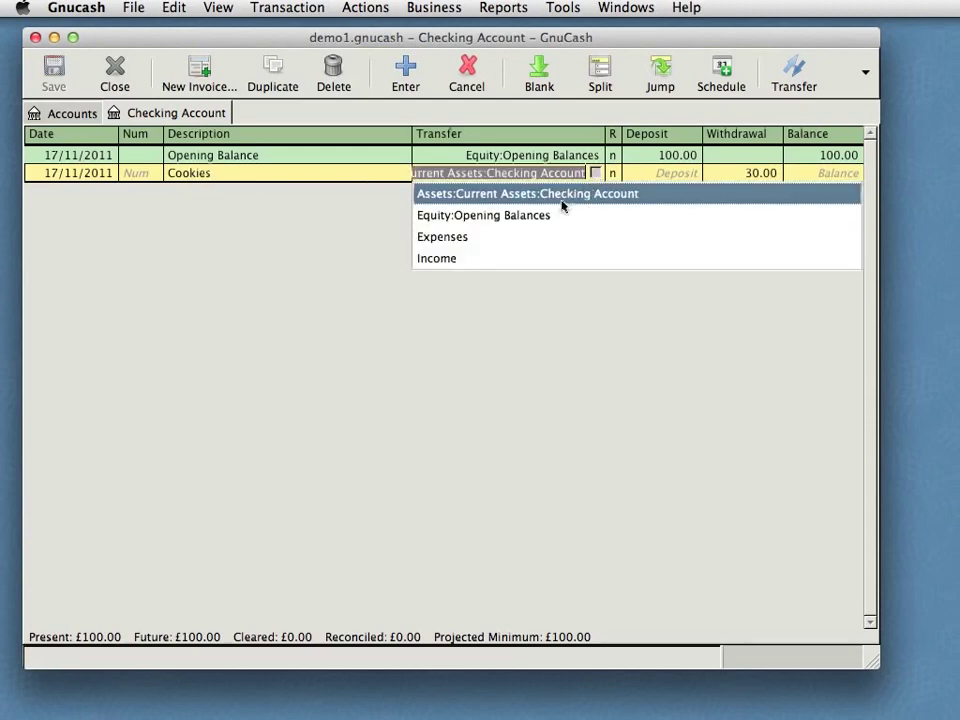
pyautogui.click(456, 237)
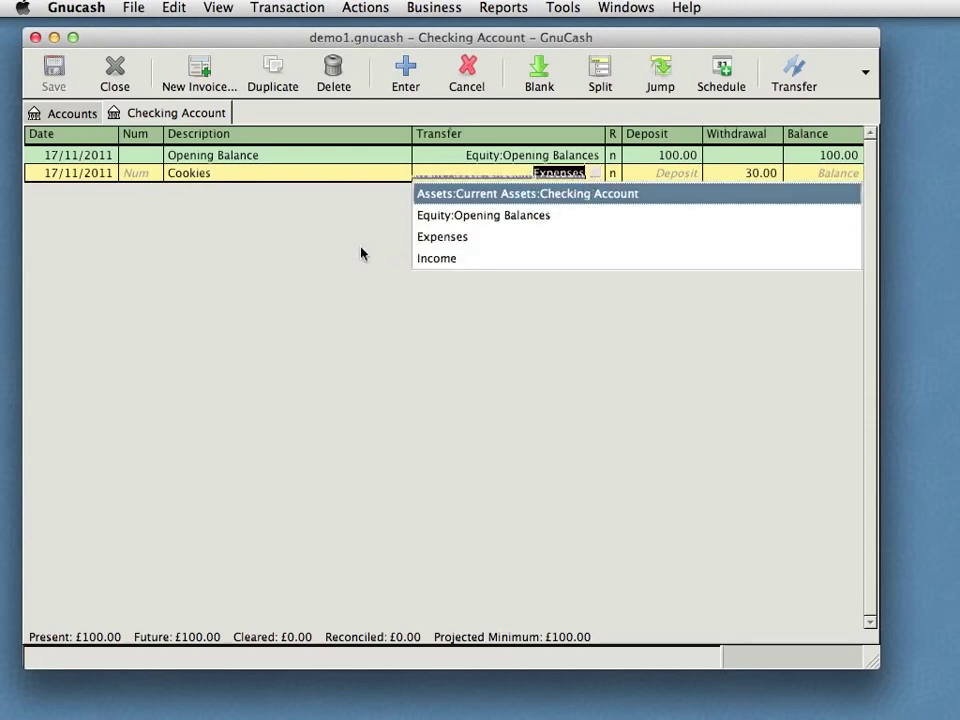
pyautogui.press('Return')
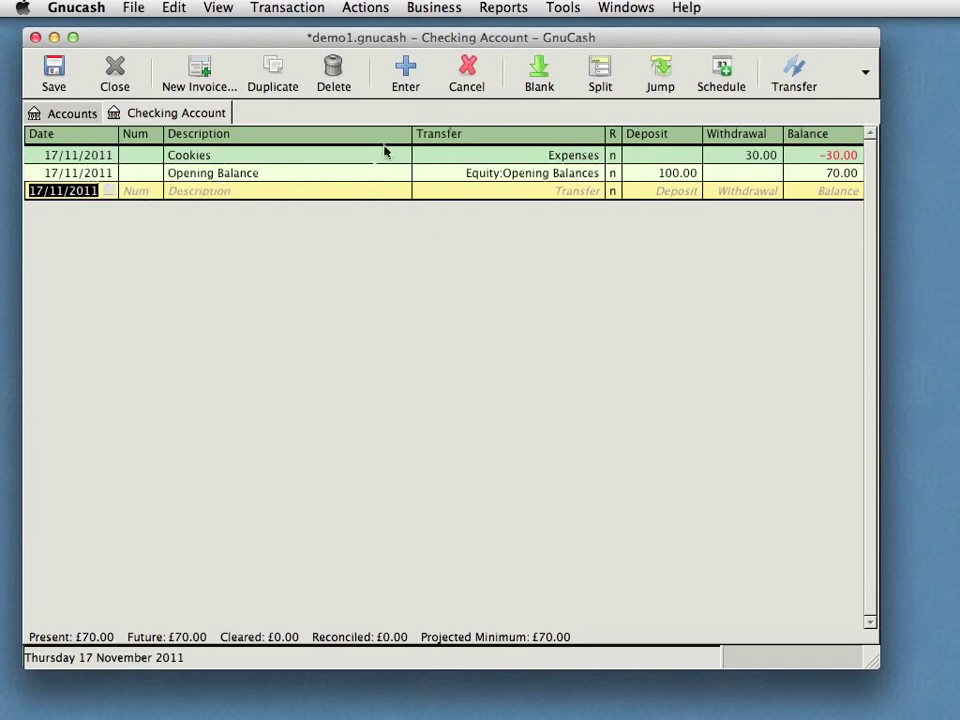
# Step: Change the Opening Balance date to 16/11/2011 so it sorts before Cookies
pyautogui.click(51, 175)
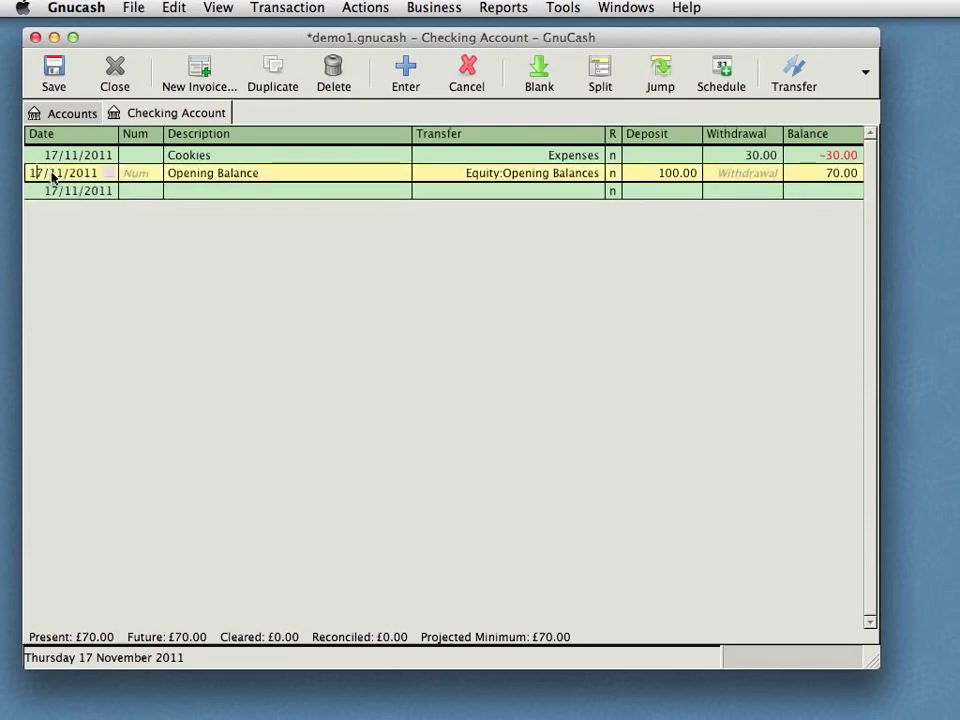
pyautogui.press('-')
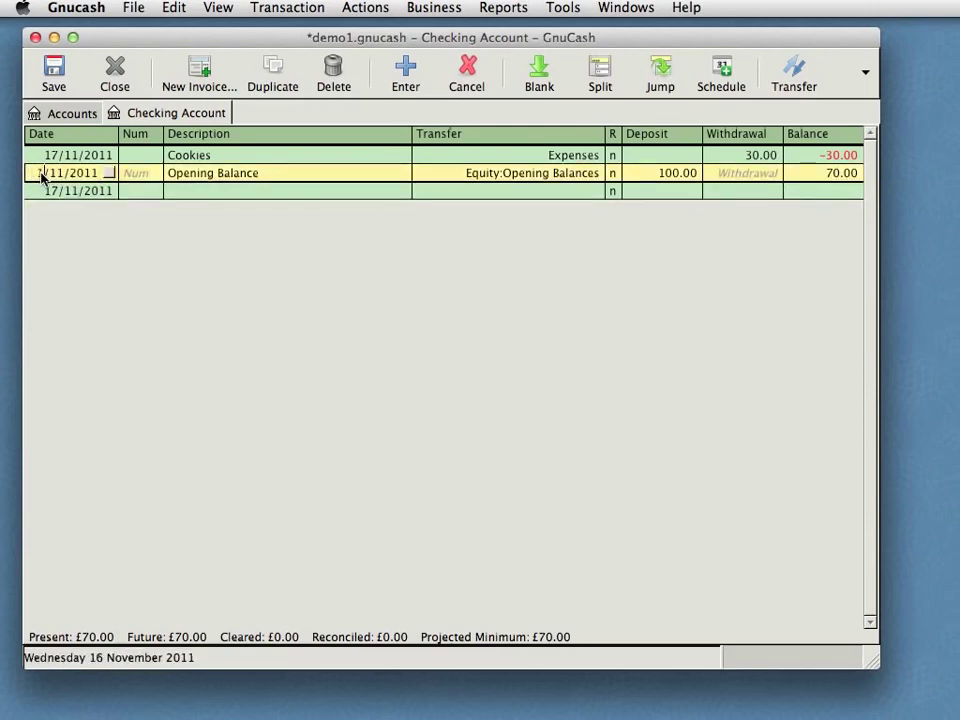
pyautogui.press('+')
pyautogui.press('-')
pyautogui.press('Return')
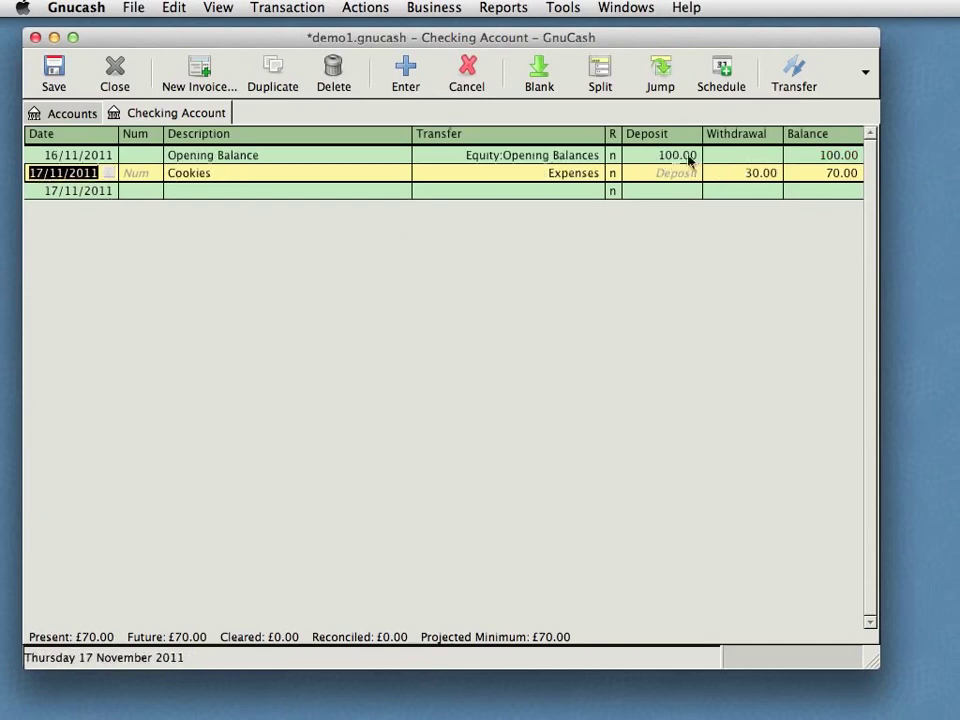
pyautogui.click(763, 175)
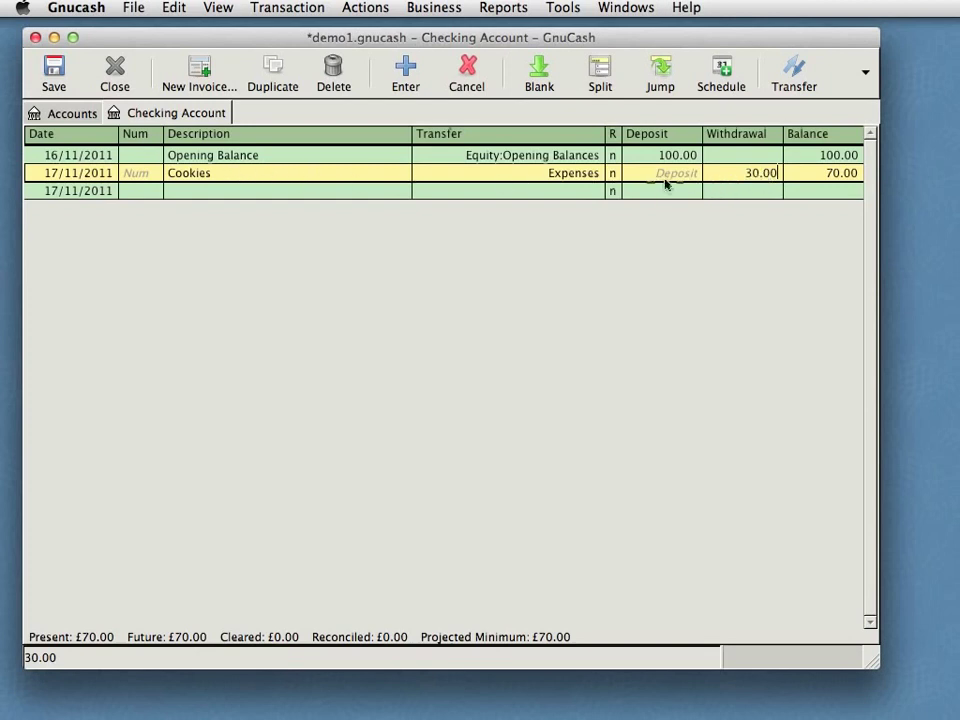
# Step: Open the Expenses register from the account tree and compare it with the Checking Account register
pyautogui.click(60, 110)
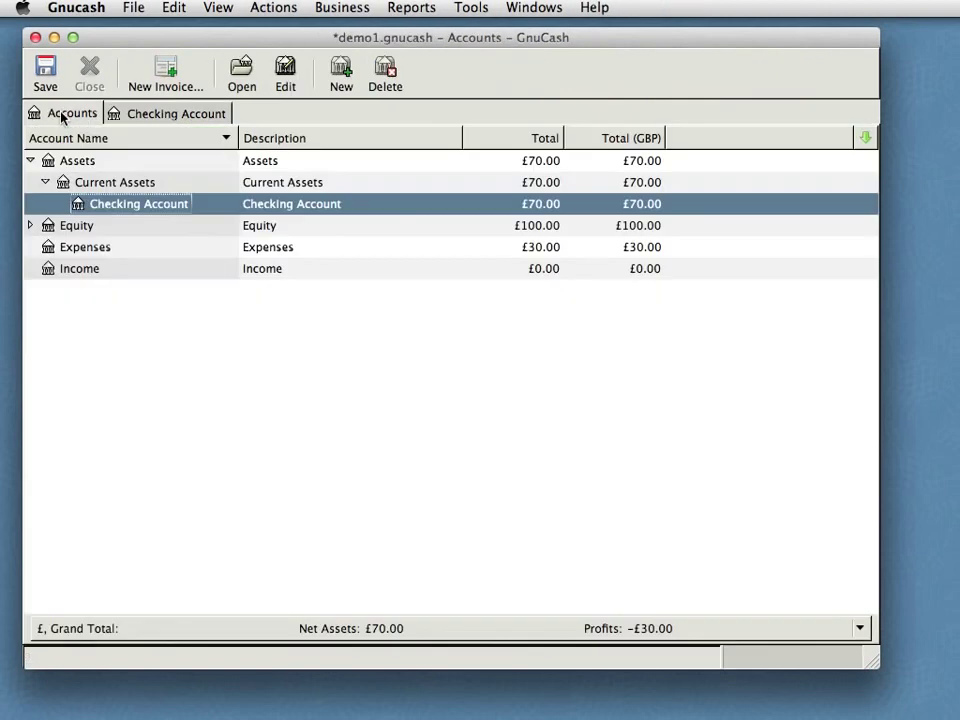
pyautogui.click(115, 246)
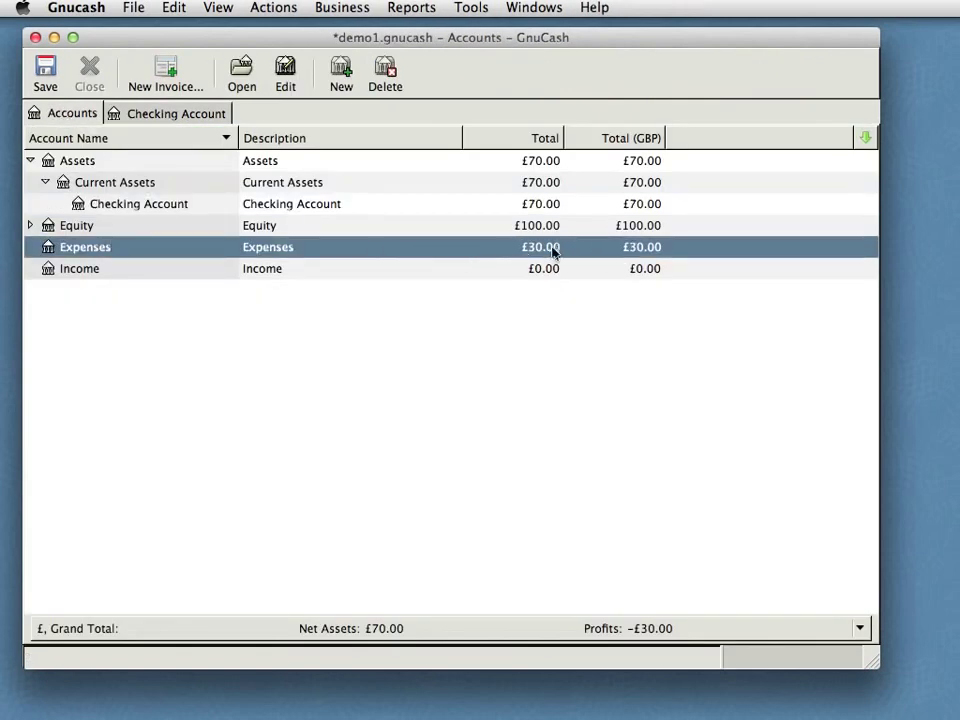
pyautogui.click(305, 207)
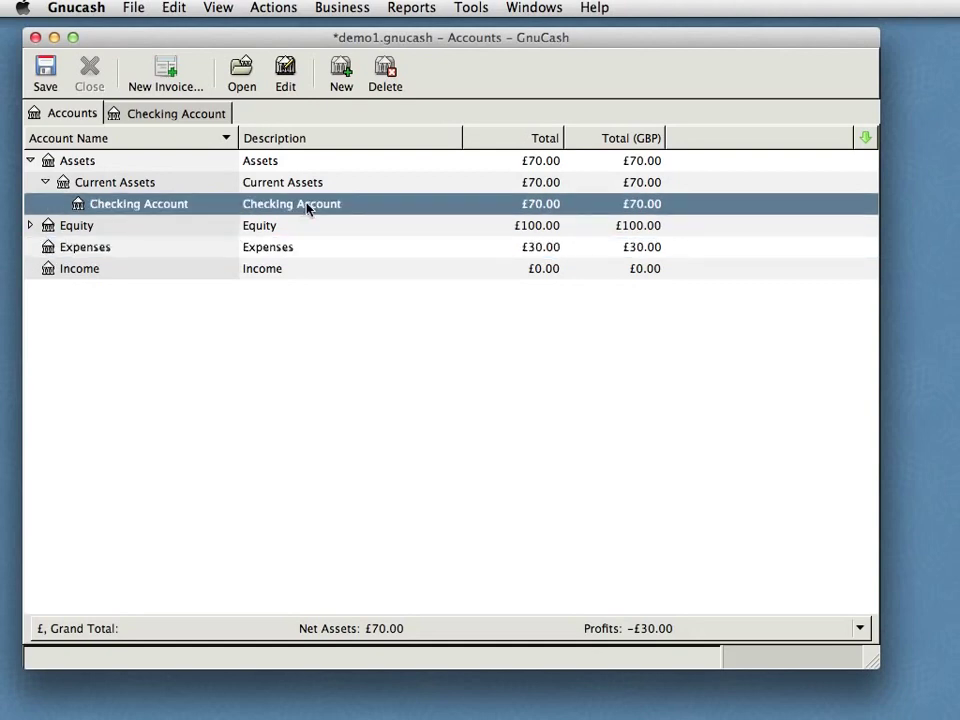
pyautogui.click(78, 250)
pyautogui.doubleClick(78, 250)
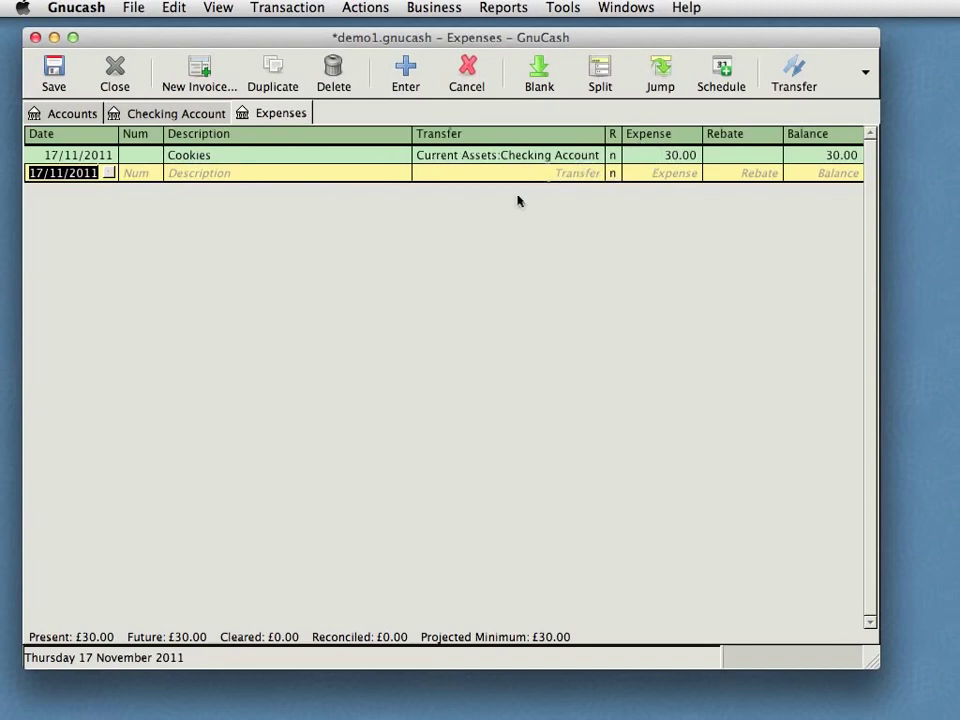
pyautogui.click(186, 116)
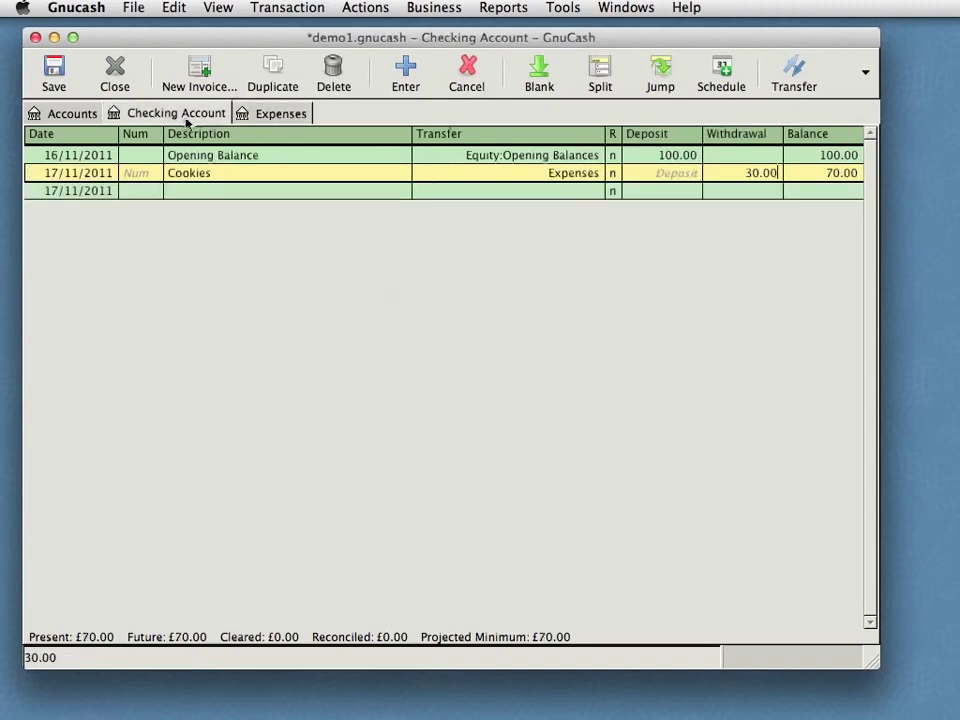
pyautogui.click(270, 117)
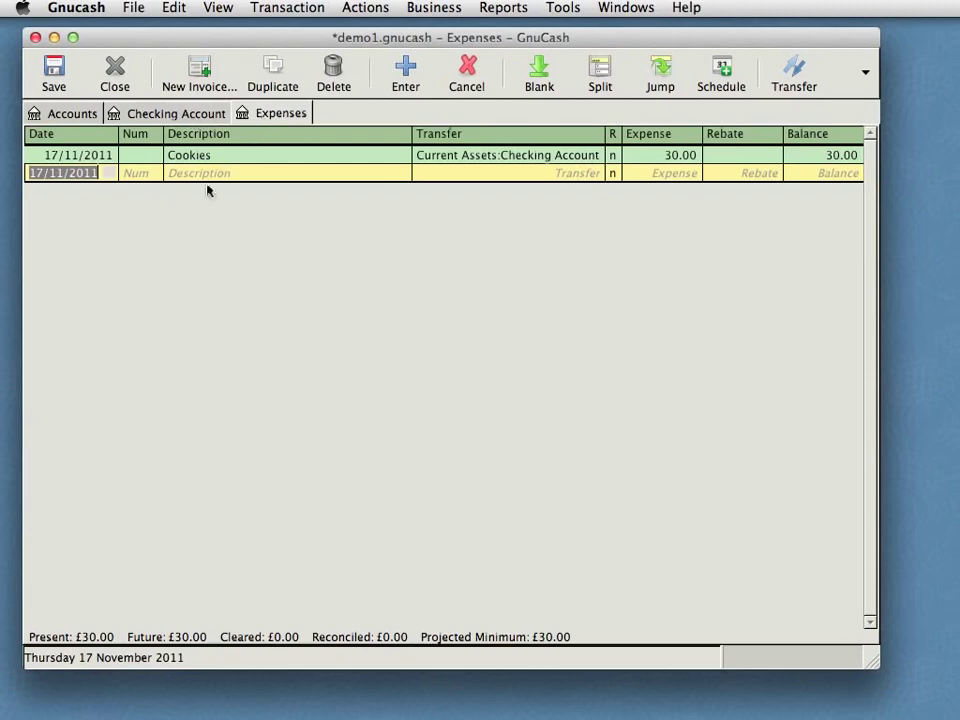
pyautogui.click(140, 112)
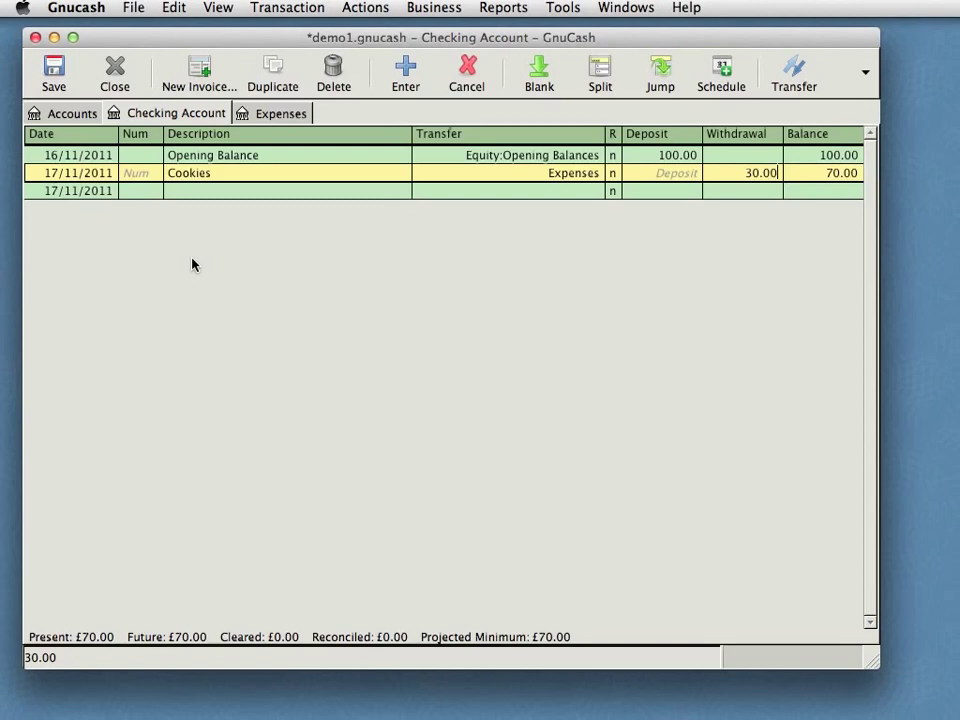
# Step: Create sub-accounts Car and Food under Expenses
pyautogui.click(65, 117)
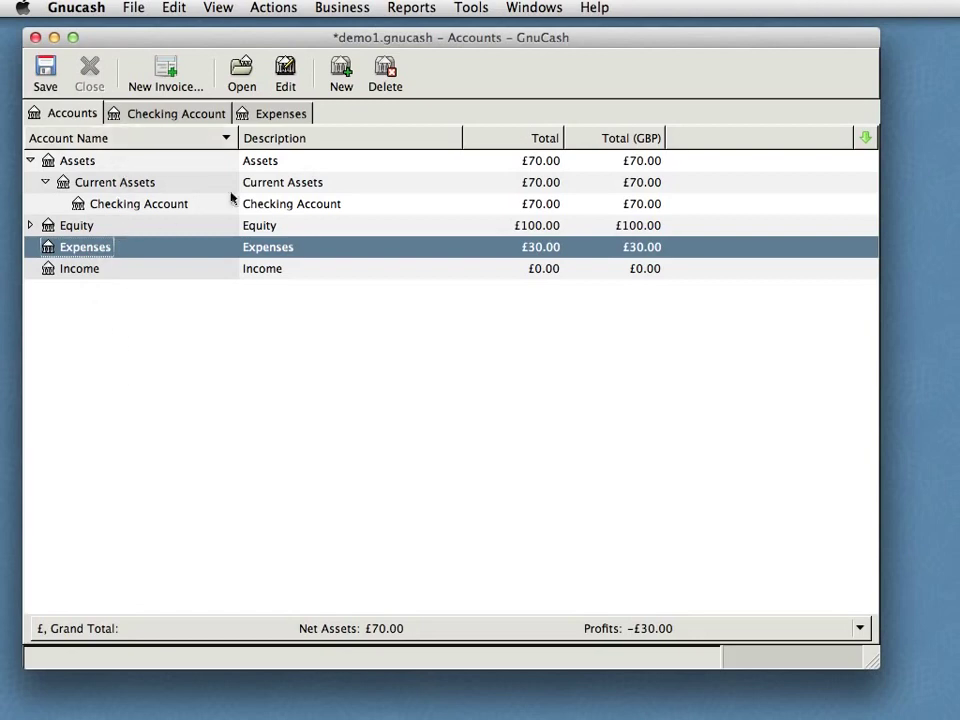
pyautogui.click(341, 80)
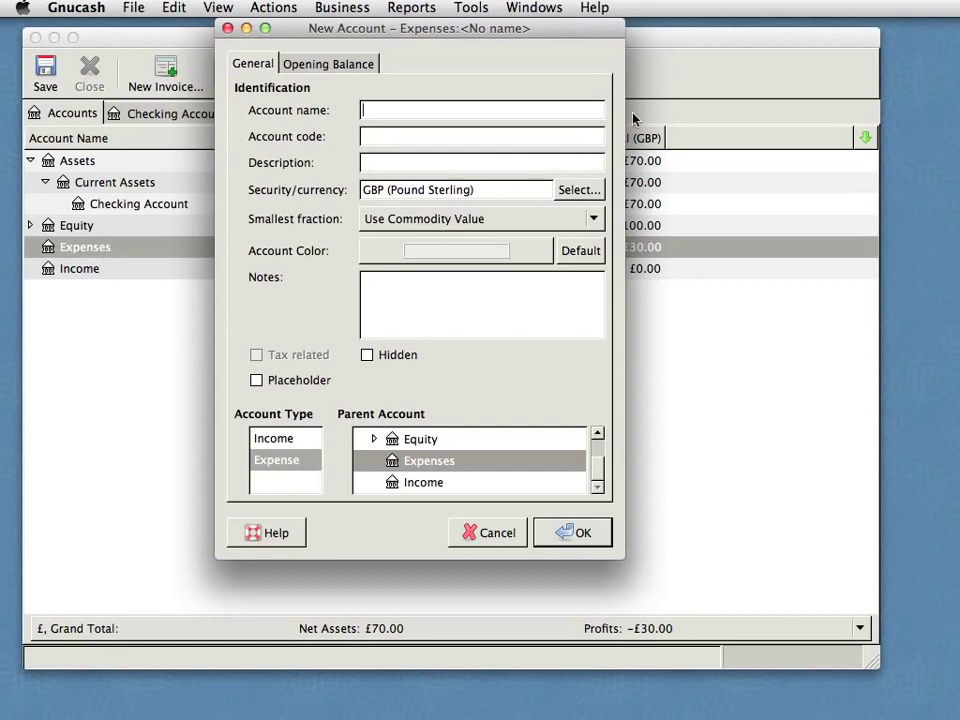
pyautogui.write('Car')
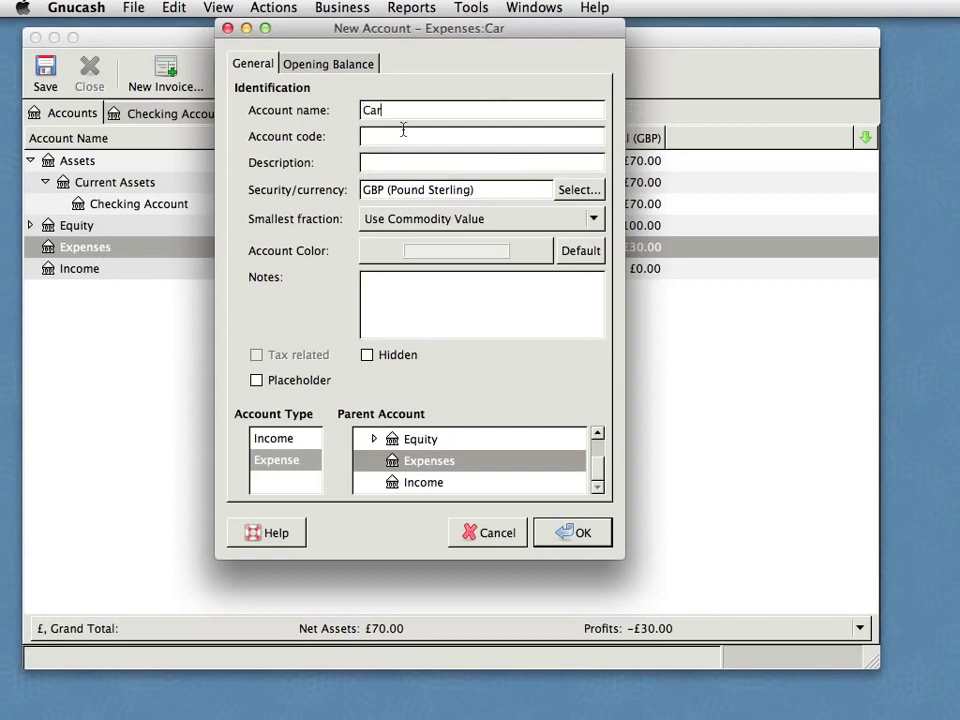
pyautogui.click(405, 166)
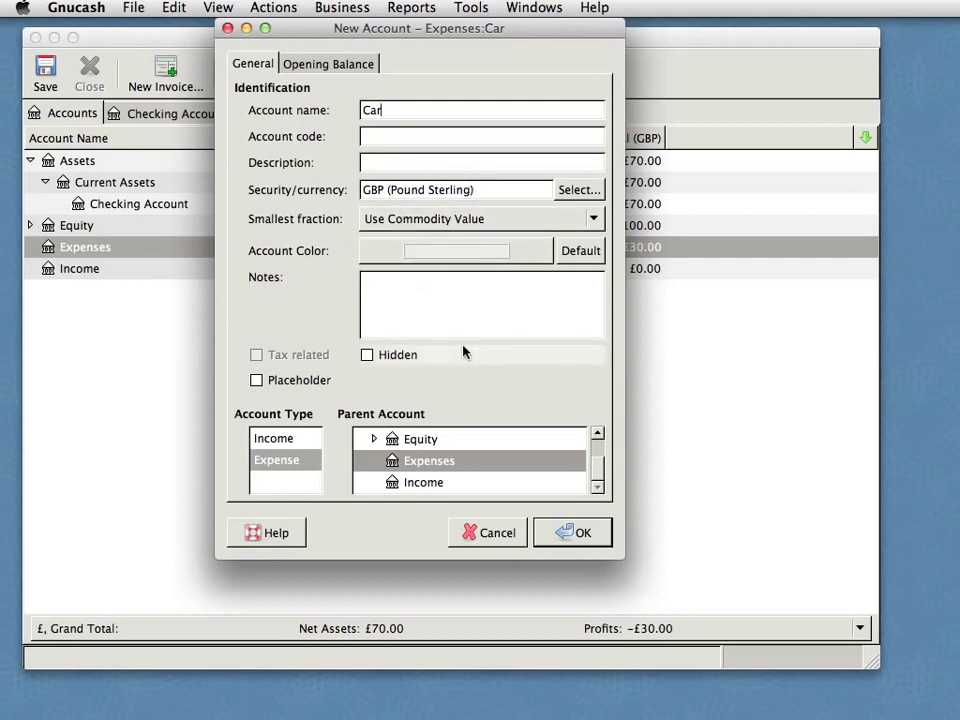
pyautogui.click(578, 533)
pyautogui.click(30, 247)
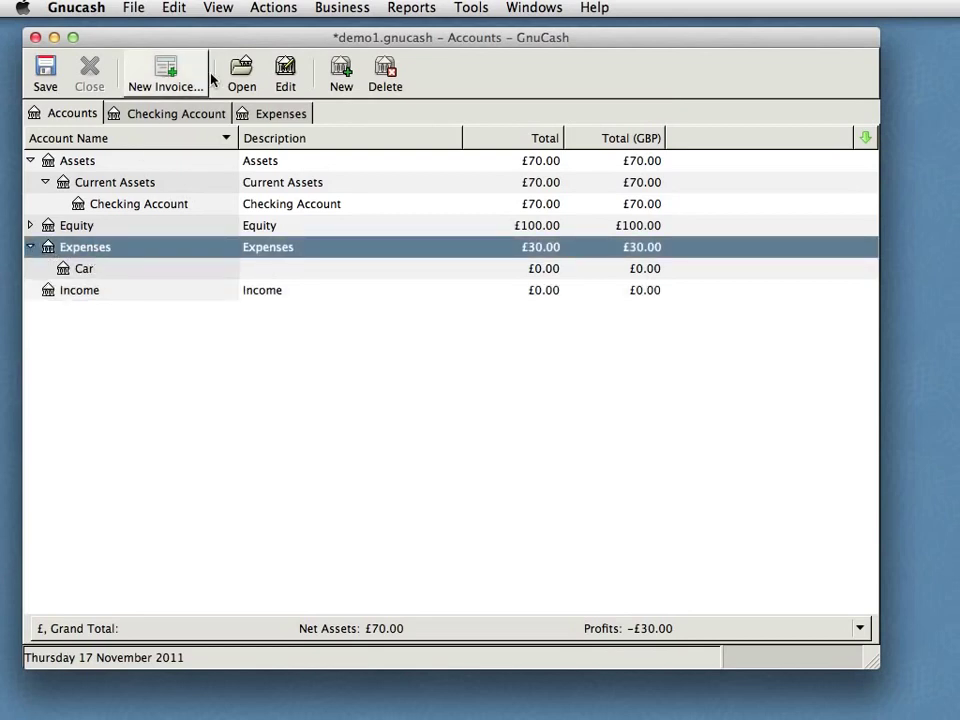
pyautogui.click(342, 78)
pyautogui.write('Food')
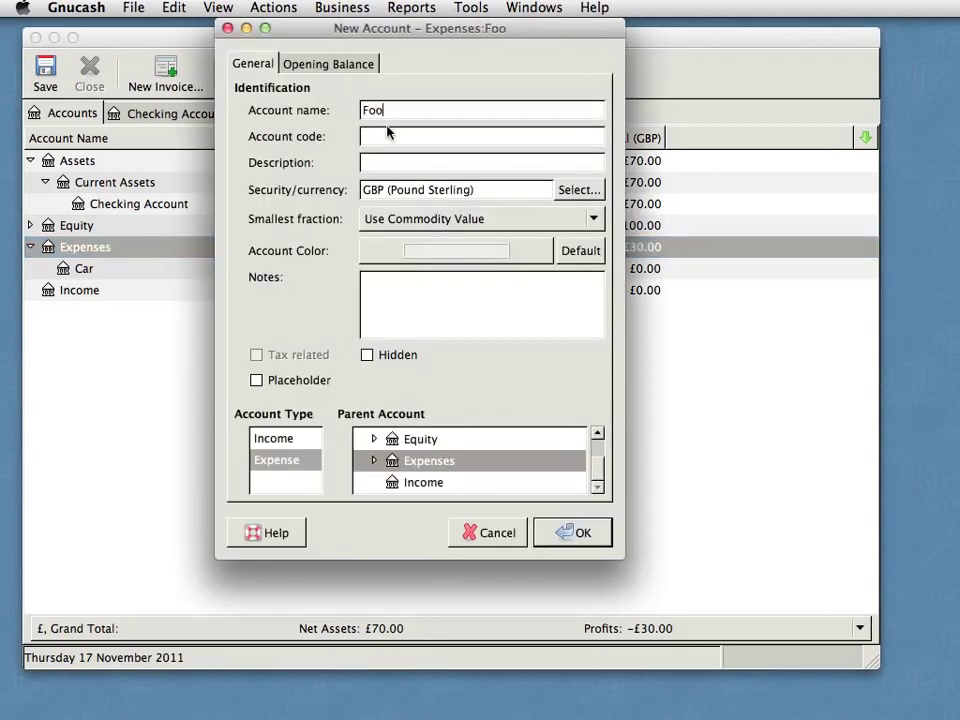
pyautogui.click(572, 532)
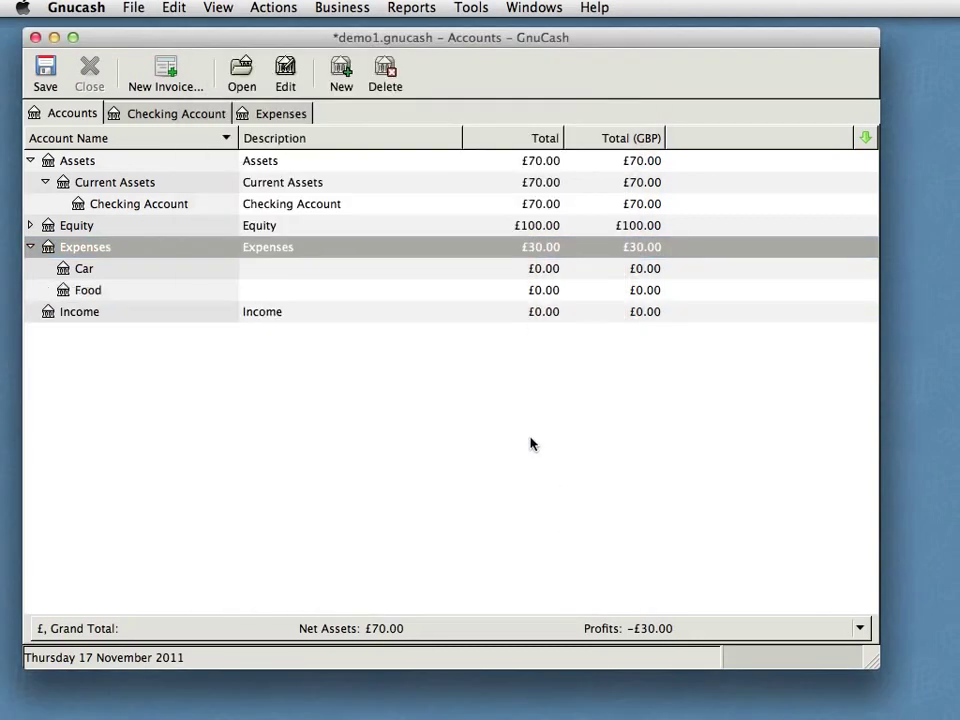
# Step: Reopen the Checking Account register from the account tree
pyautogui.click(109, 360)
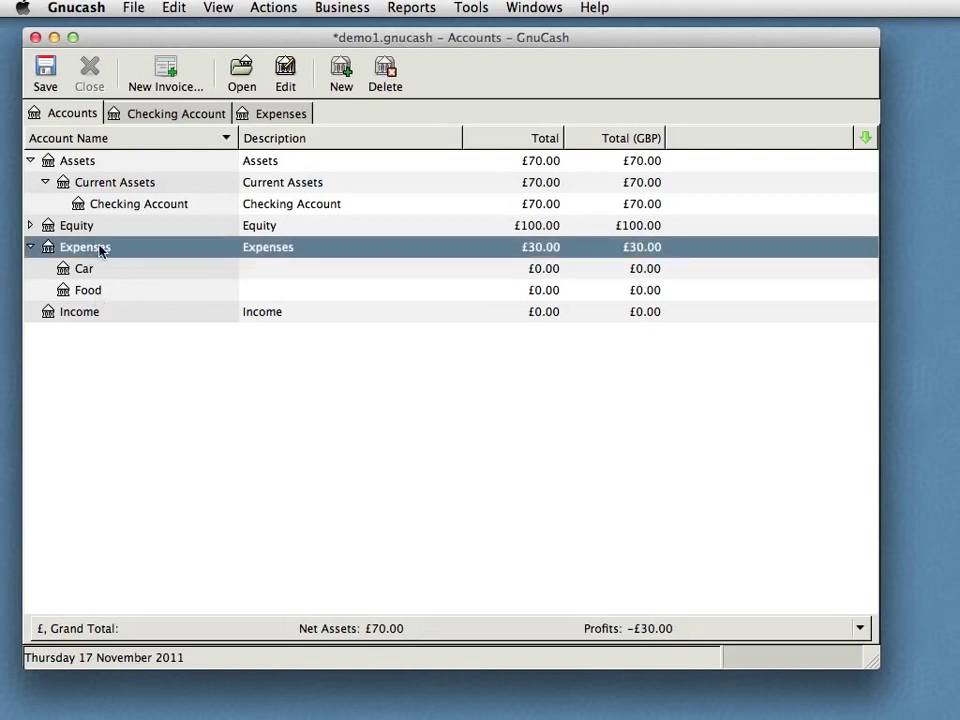
pyautogui.click(158, 207)
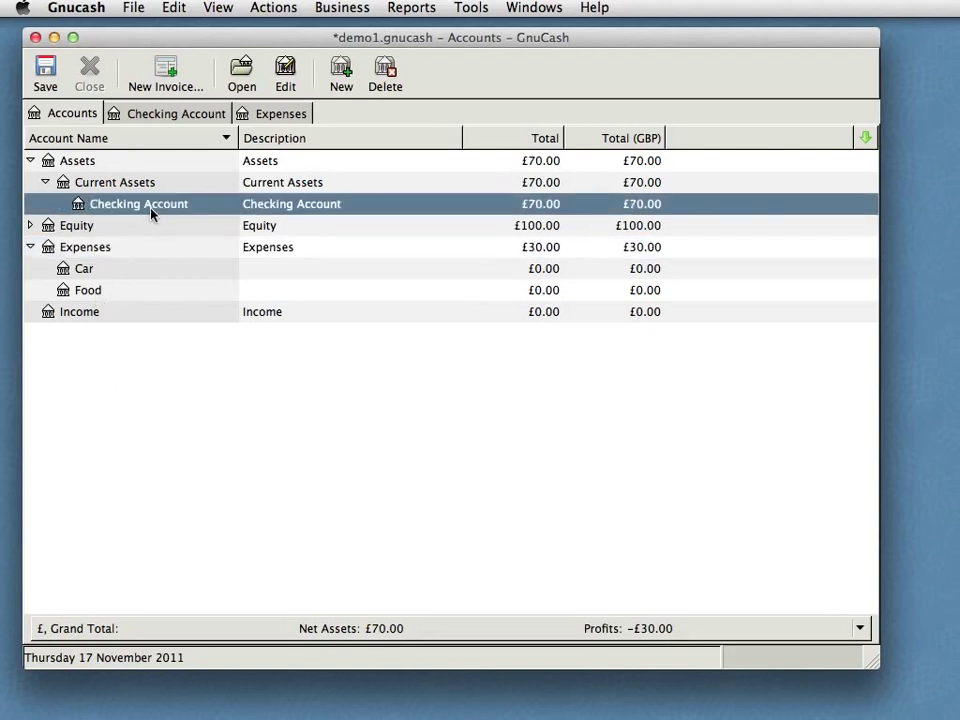
pyautogui.doubleClick(153, 207)
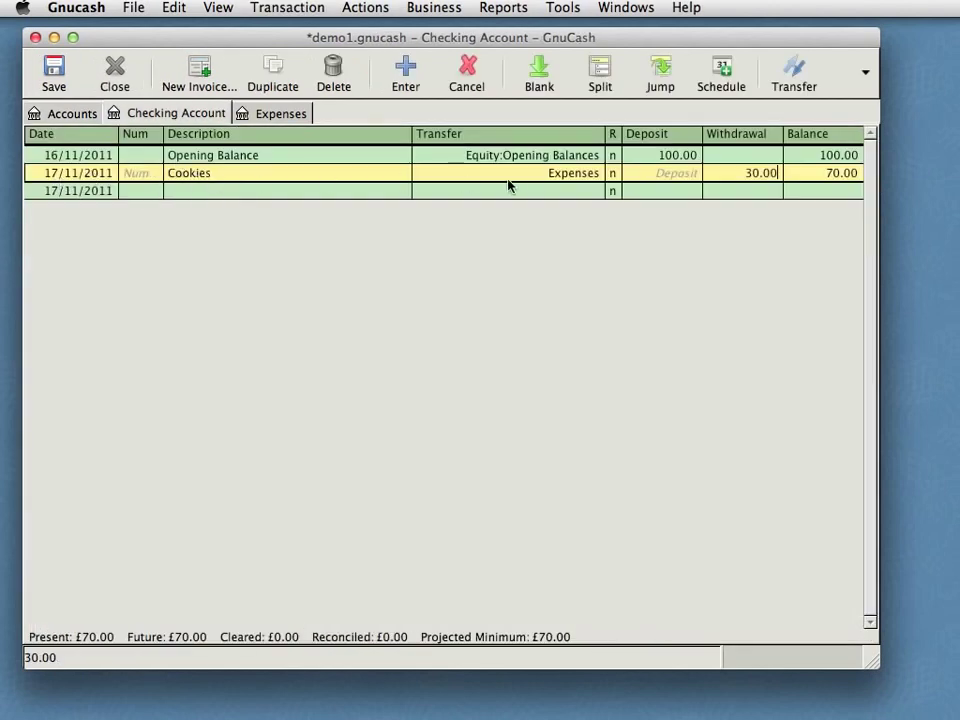
# Step: Change the Cookies transaction's transfer account to Expenses:Food
pyautogui.click(553, 174)
pyautogui.doubleClick(561, 174)
pyautogui.click(587, 178)
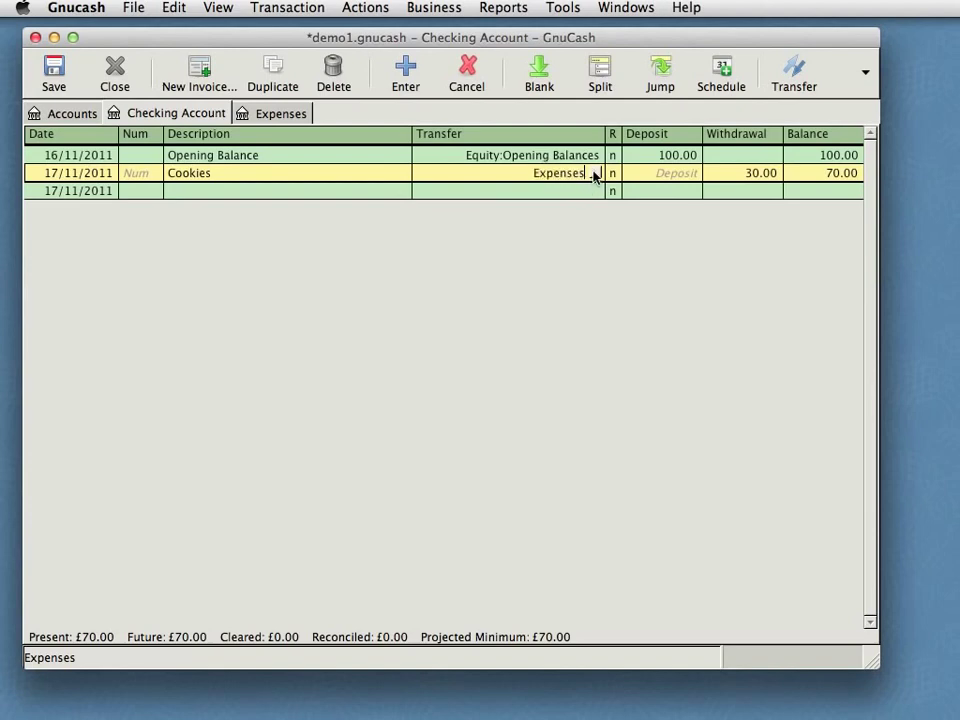
pyautogui.click(595, 174)
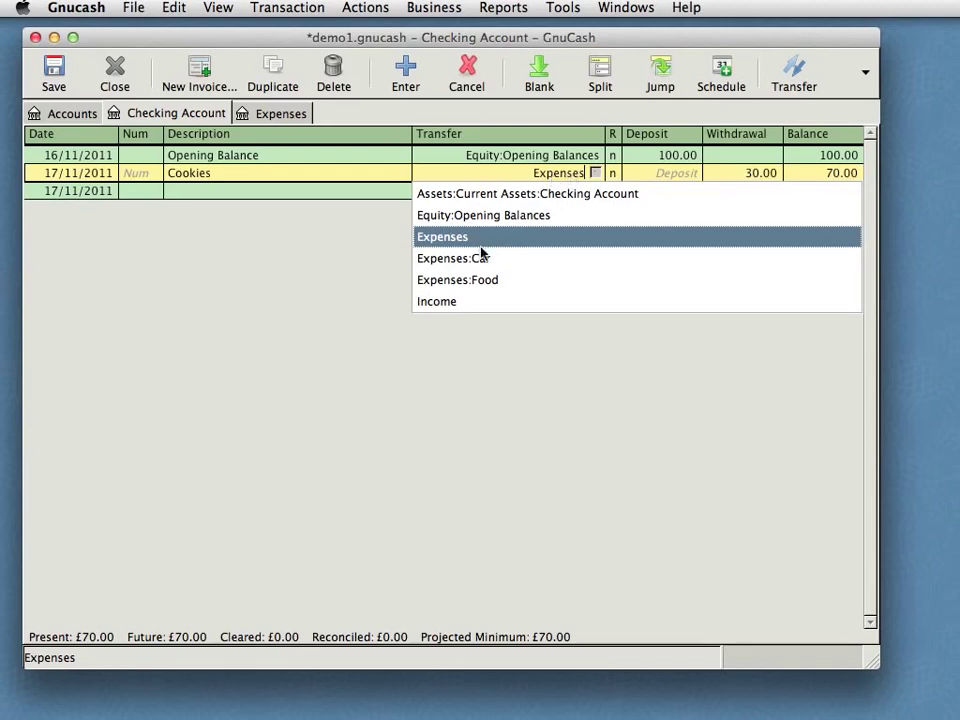
pyautogui.click(475, 282)
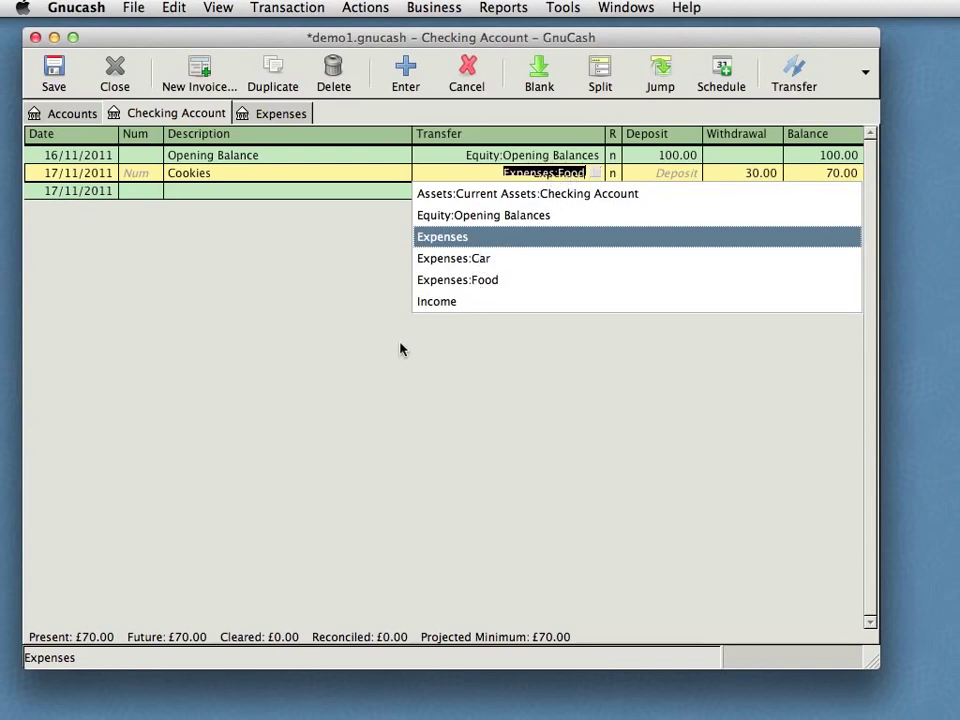
pyautogui.press('Return')
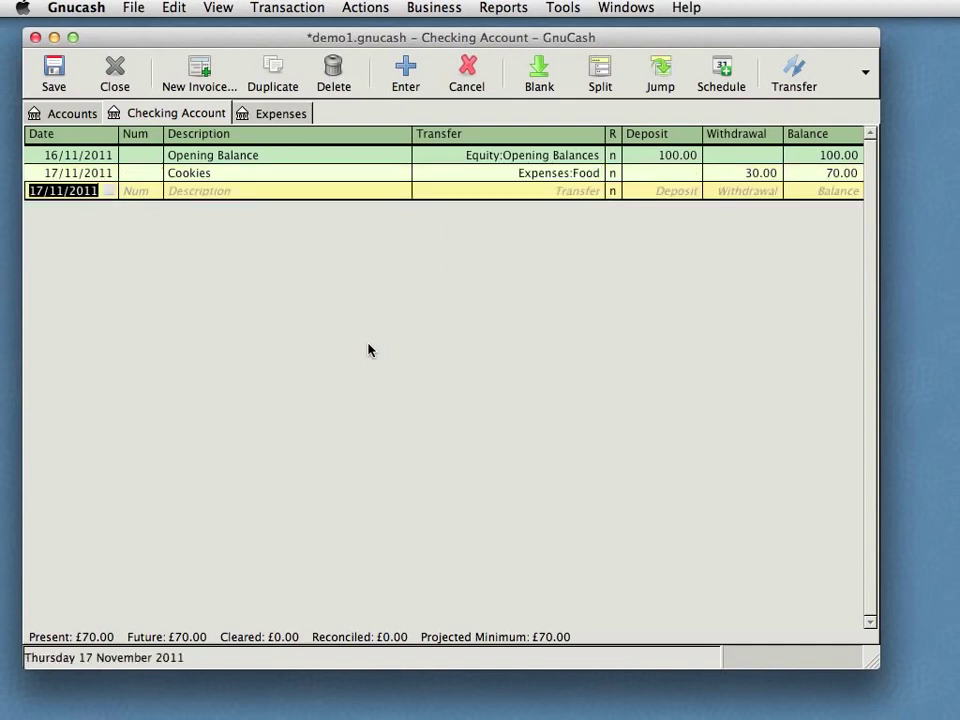
# Step: Add a Petrol transaction: 60.00 withdrawal transferred to Expenses:Car
pyautogui.click(244, 193)
pyautogui.write('Petrol')
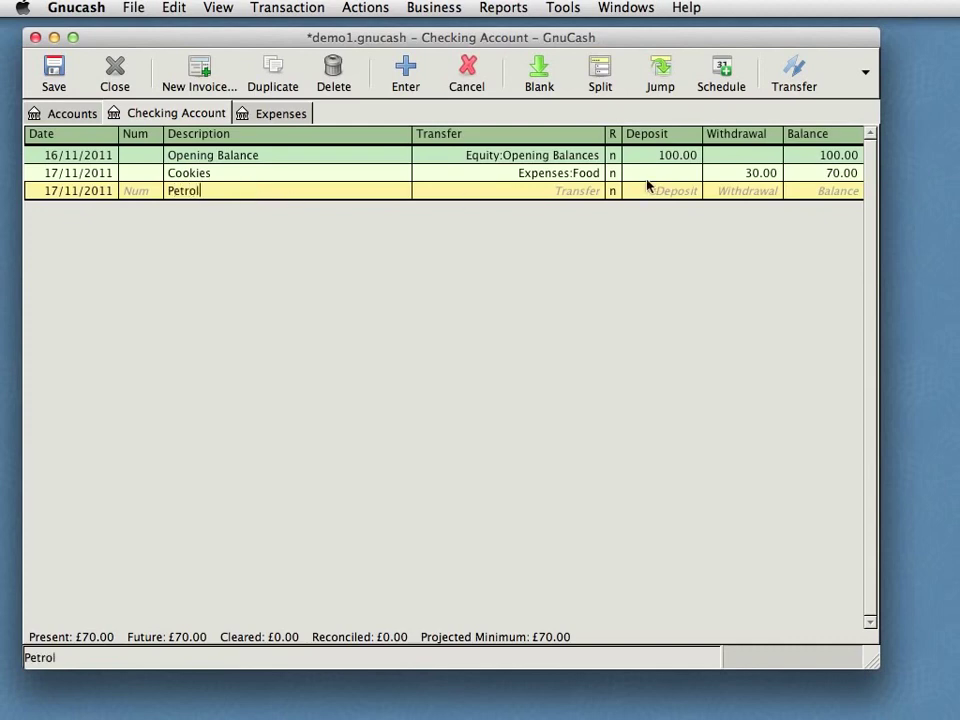
pyautogui.click(590, 193)
pyautogui.click(596, 194)
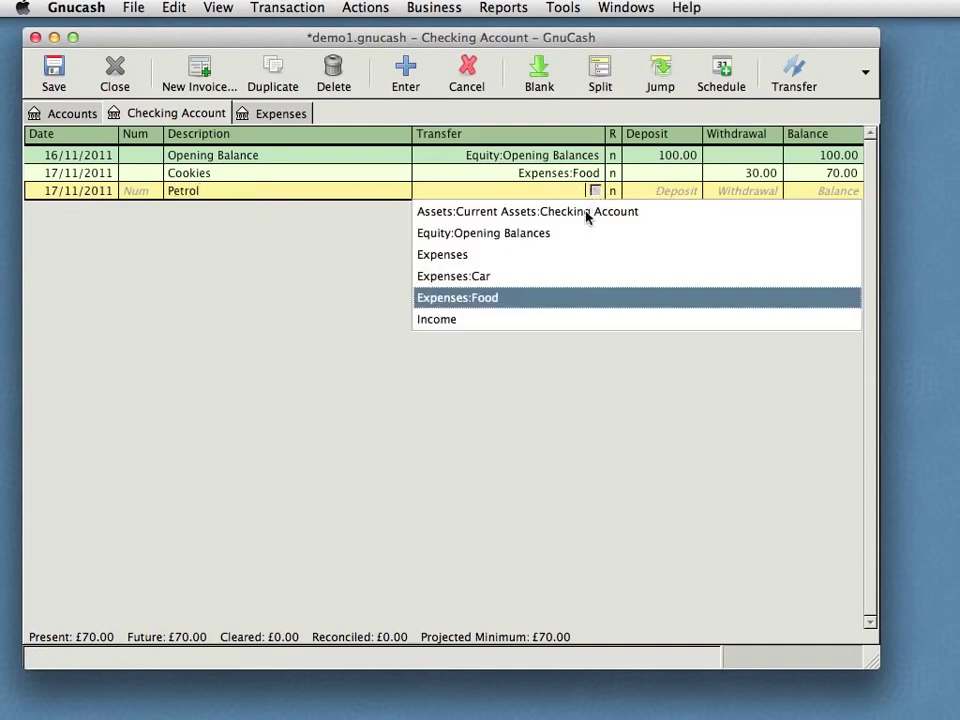
pyautogui.click(524, 276)
pyautogui.click(755, 191)
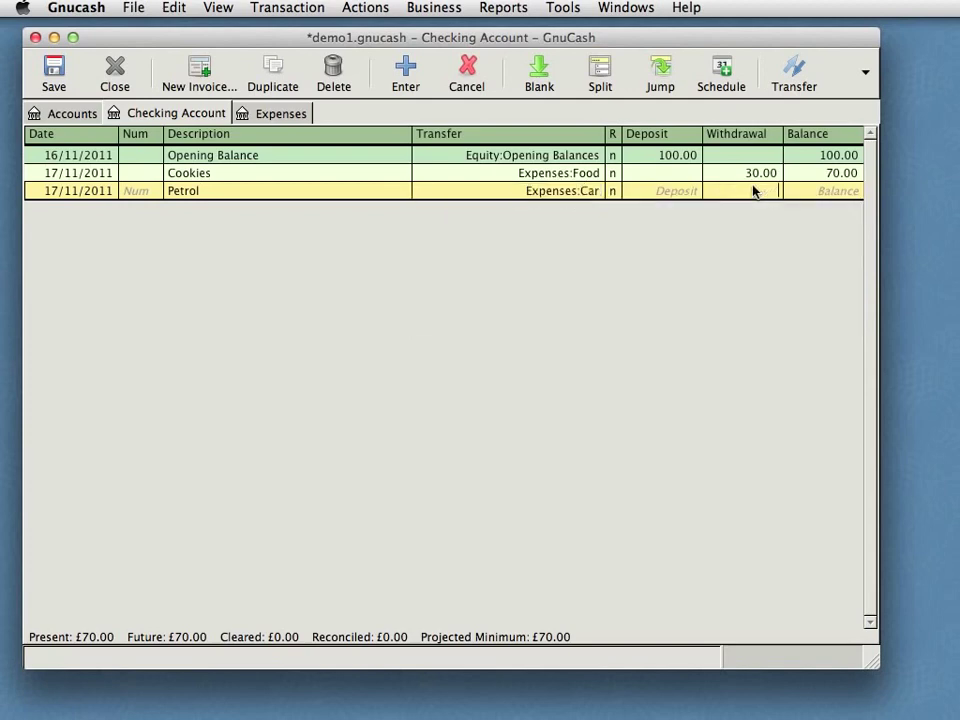
pyautogui.write('60')
pyautogui.press('Return')
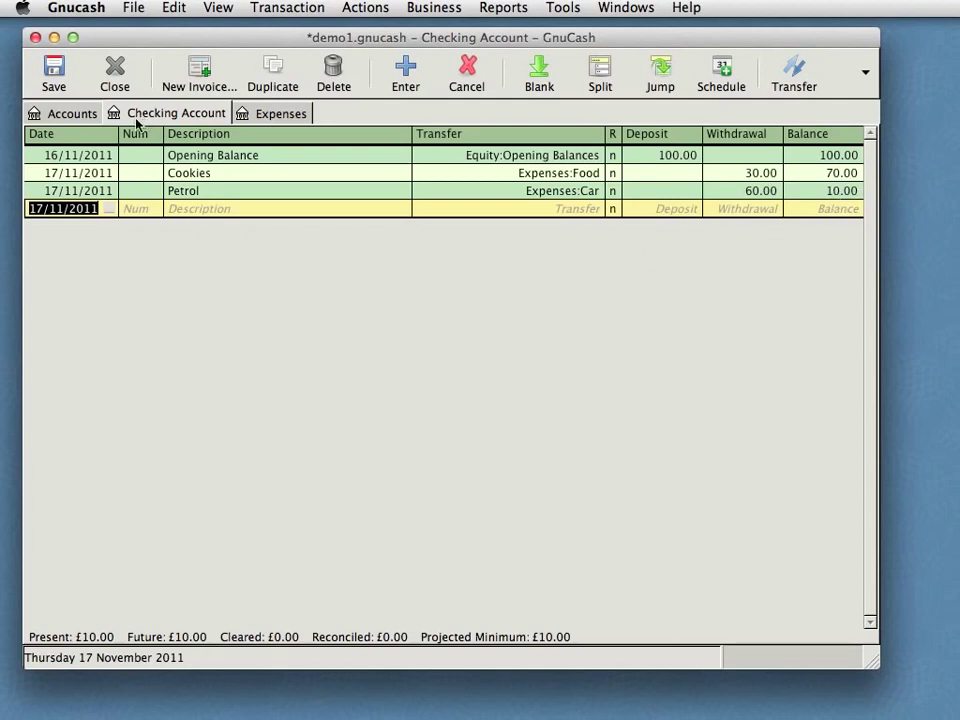
# Step: In the account tree, expand Expenses to show Car and Food, then select Expenses
pyautogui.click(86, 113)
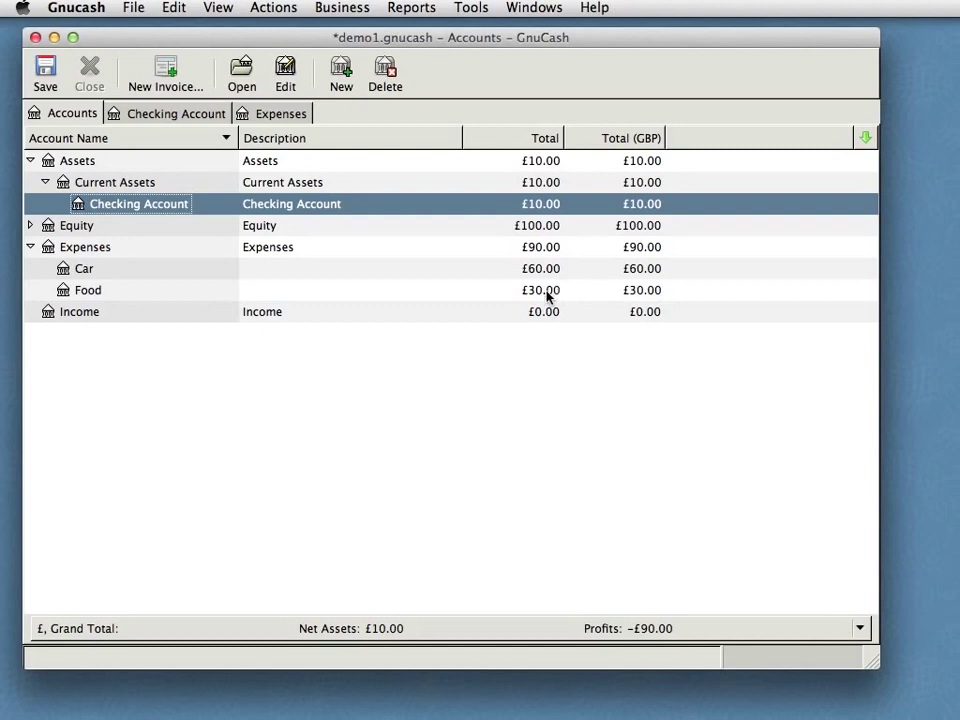
pyautogui.click(30, 248)
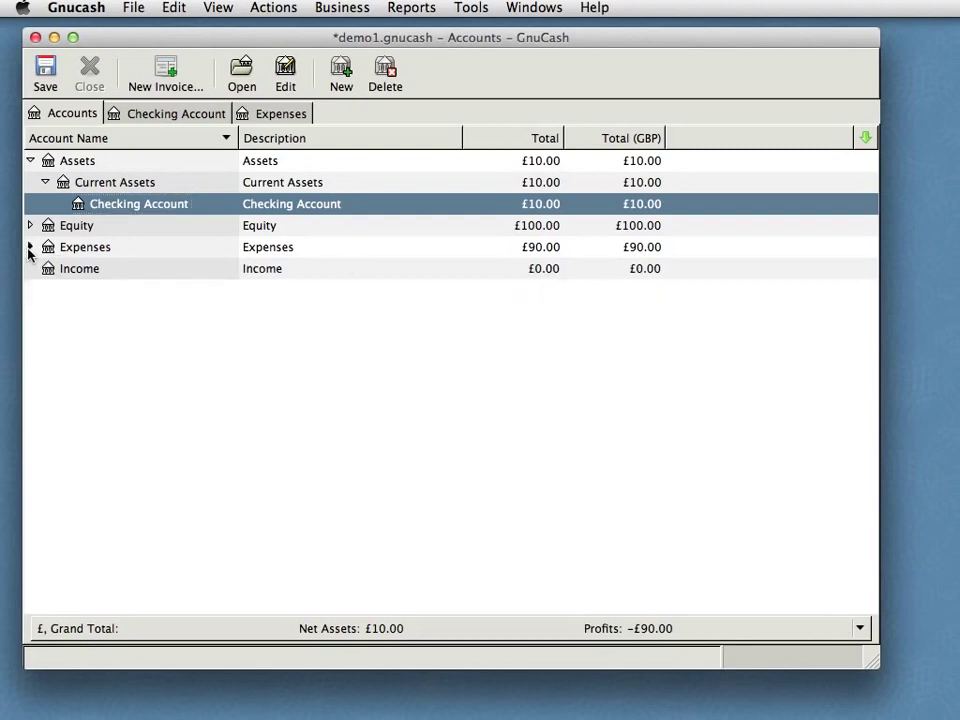
pyautogui.click(29, 249)
pyautogui.click(29, 249)
pyautogui.click(30, 247)
pyautogui.click(84, 250)
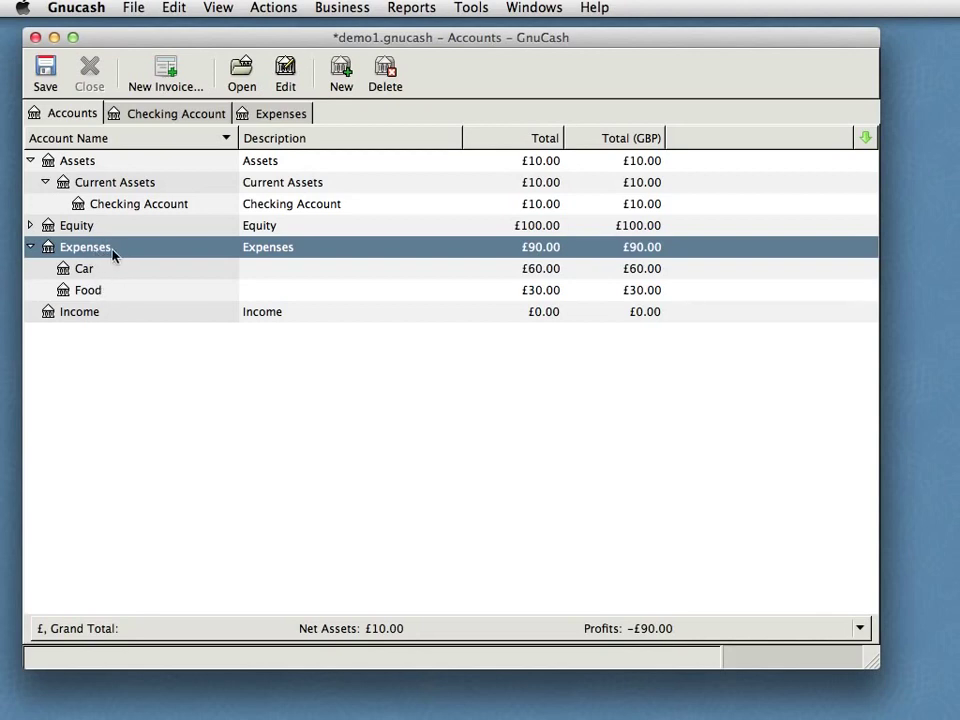
# Step: Make the Expenses account a placeholder
pyautogui.click(285, 70)
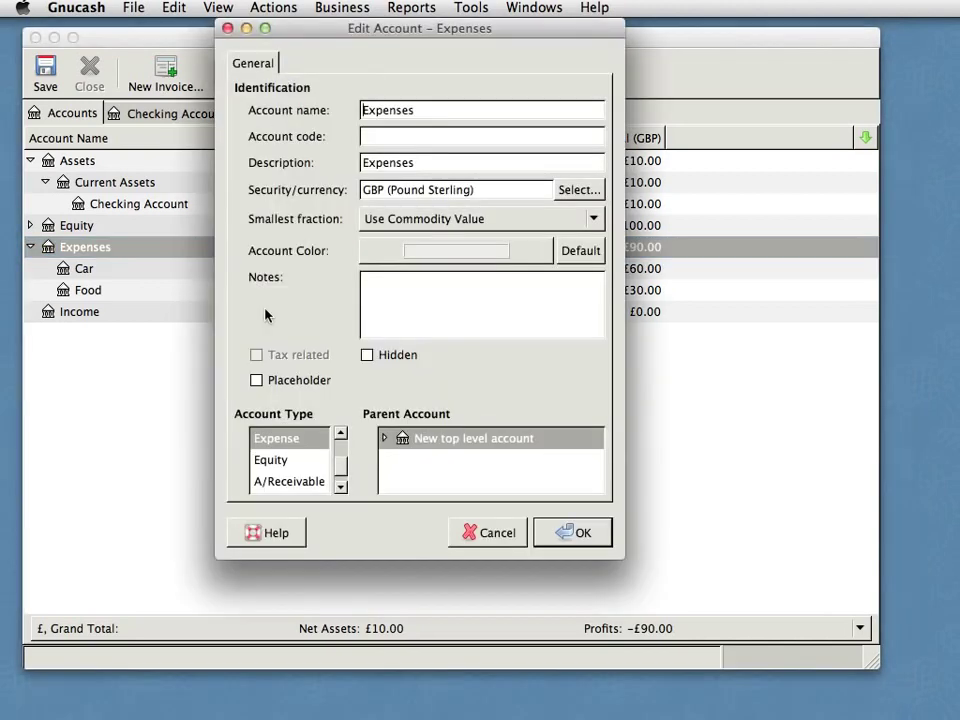
pyautogui.click(256, 380)
pyautogui.click(565, 535)
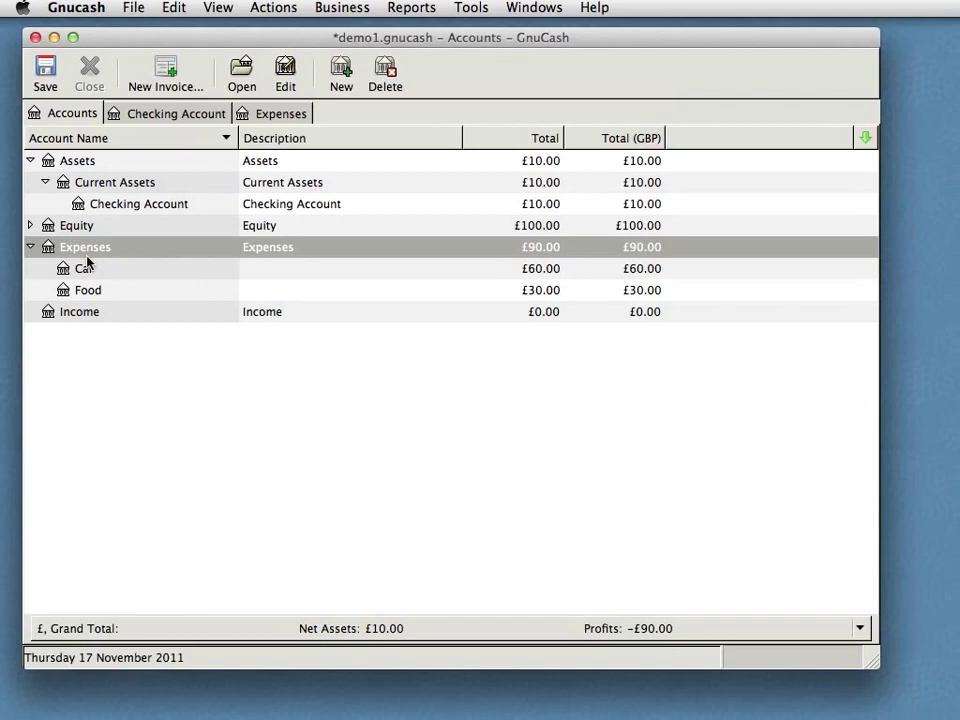
# Step: Rename Checking Account to Current Account
pyautogui.click(110, 205)
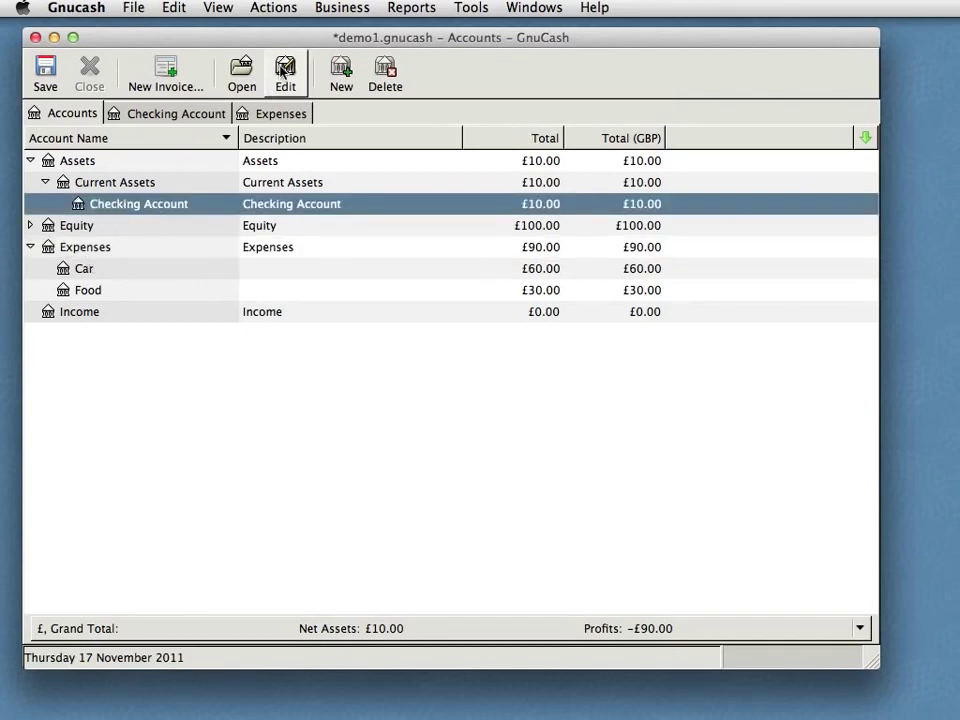
pyautogui.click(285, 72)
pyautogui.doubleClick(388, 110)
pyautogui.write('Current Account')
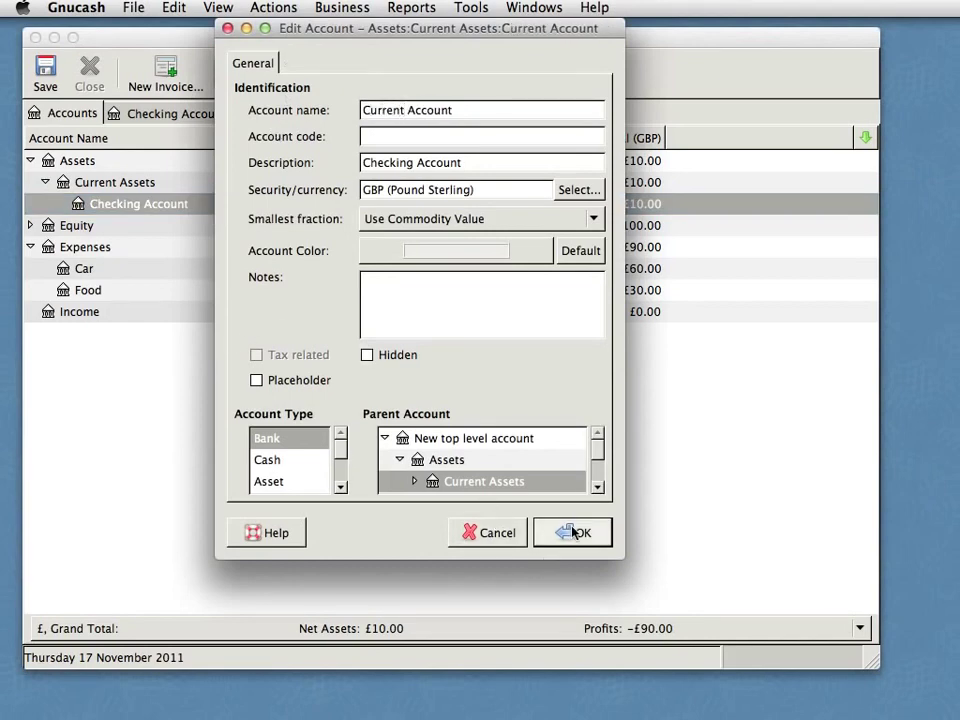
pyautogui.click(560, 532)
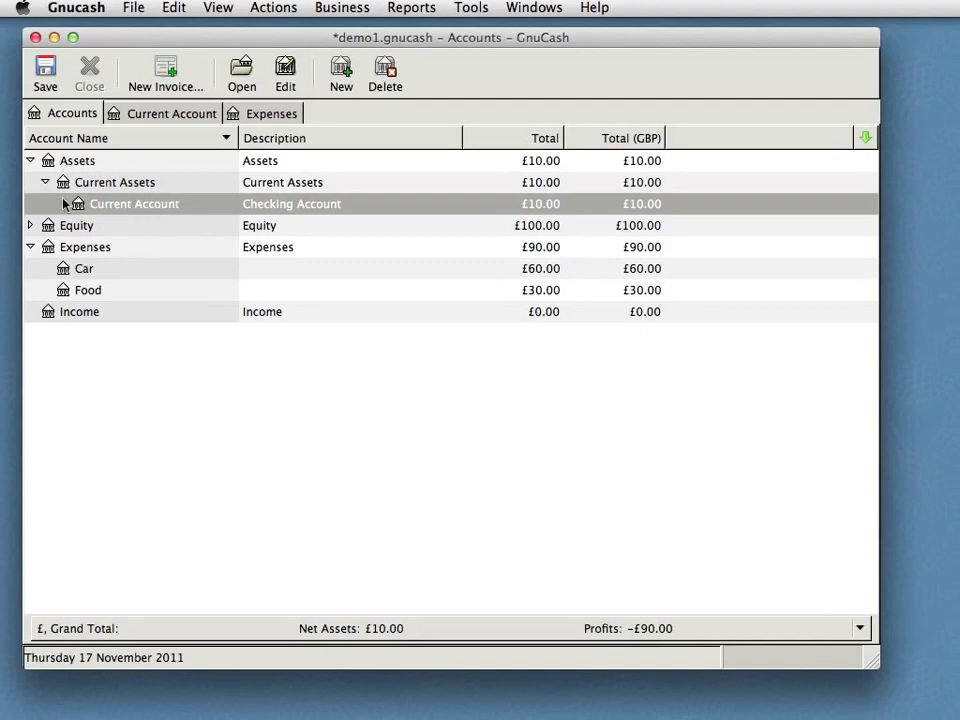
pyautogui.click(285, 75)
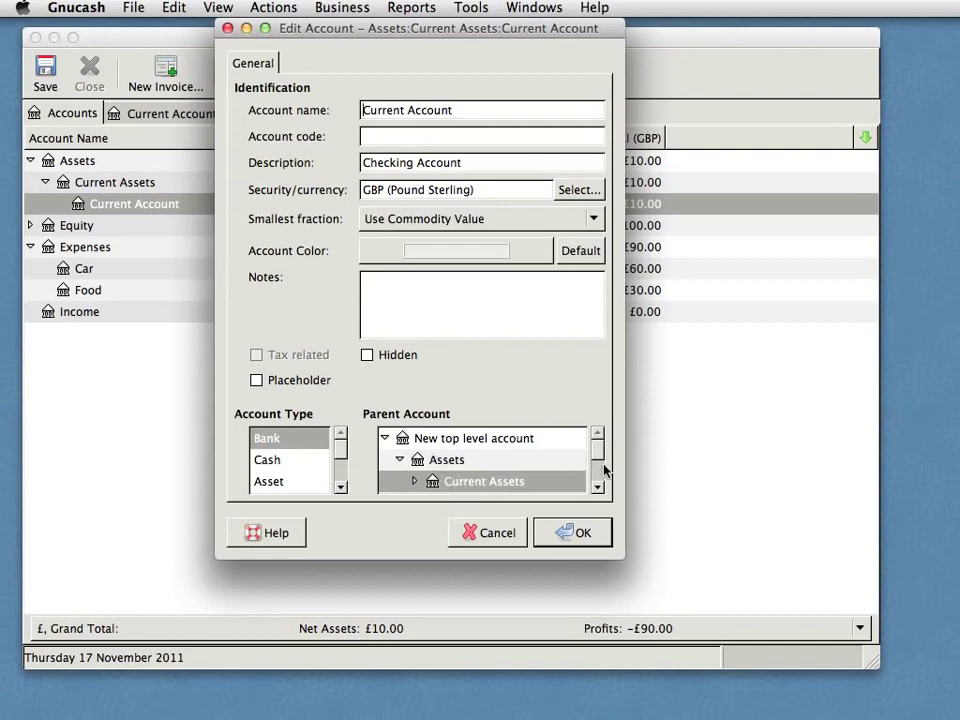
pyautogui.moveTo(598, 452)
pyautogui.mouseDown()
pyautogui.moveTo(598, 480)
pyautogui.moveTo(600, 452)
pyautogui.mouseUp()
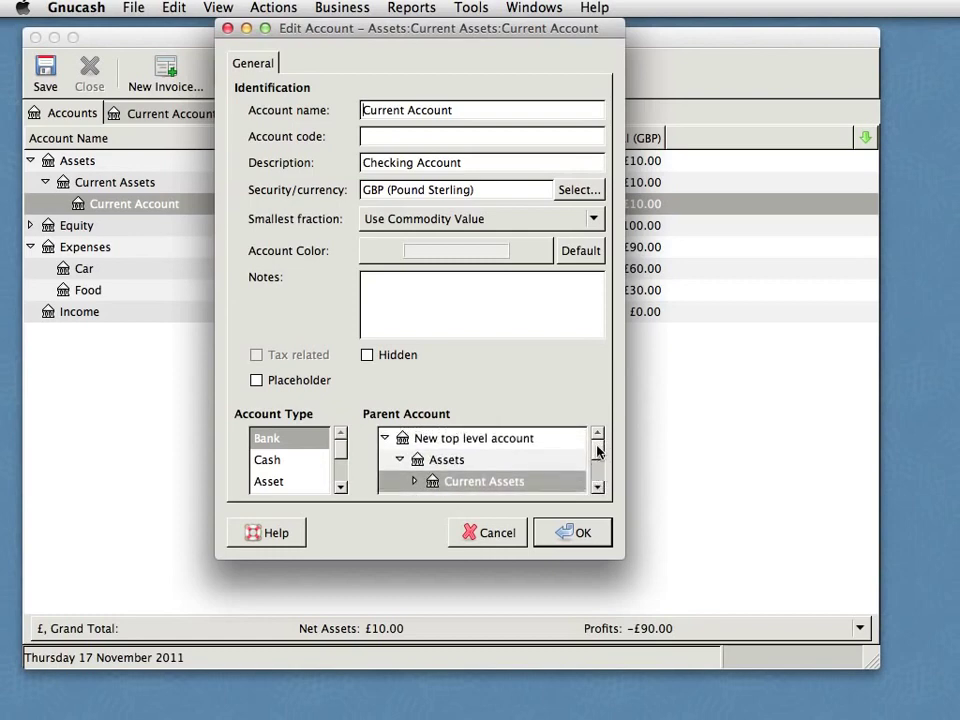
pyautogui.click(581, 534)
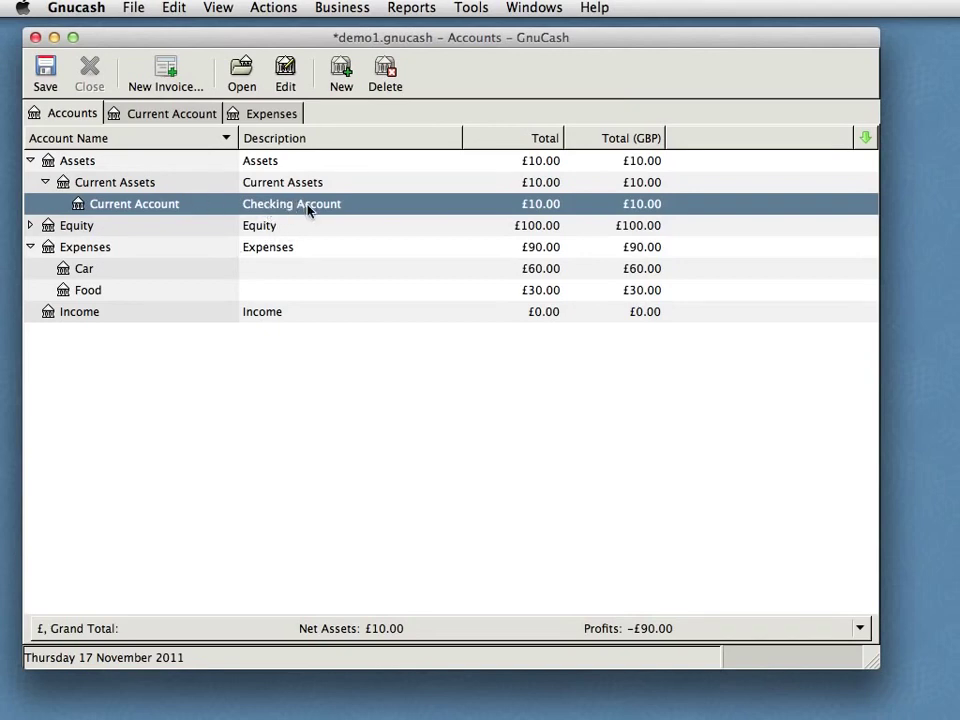
# Step: Open the Current Account register and close the Expenses register tab
pyautogui.doubleClick(153, 206)
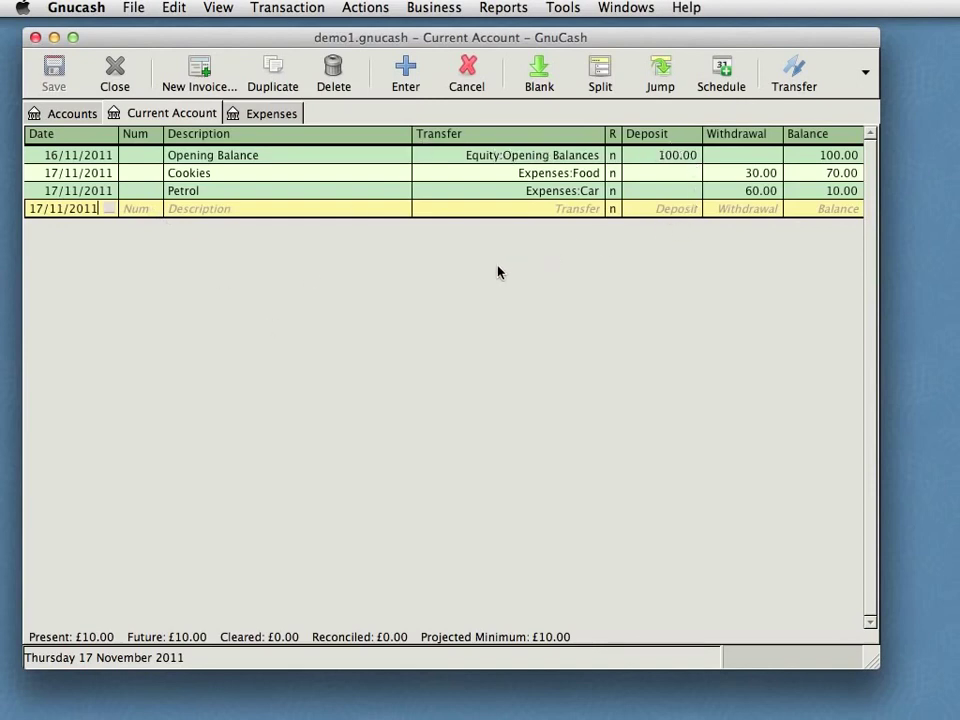
pyautogui.press('Up')
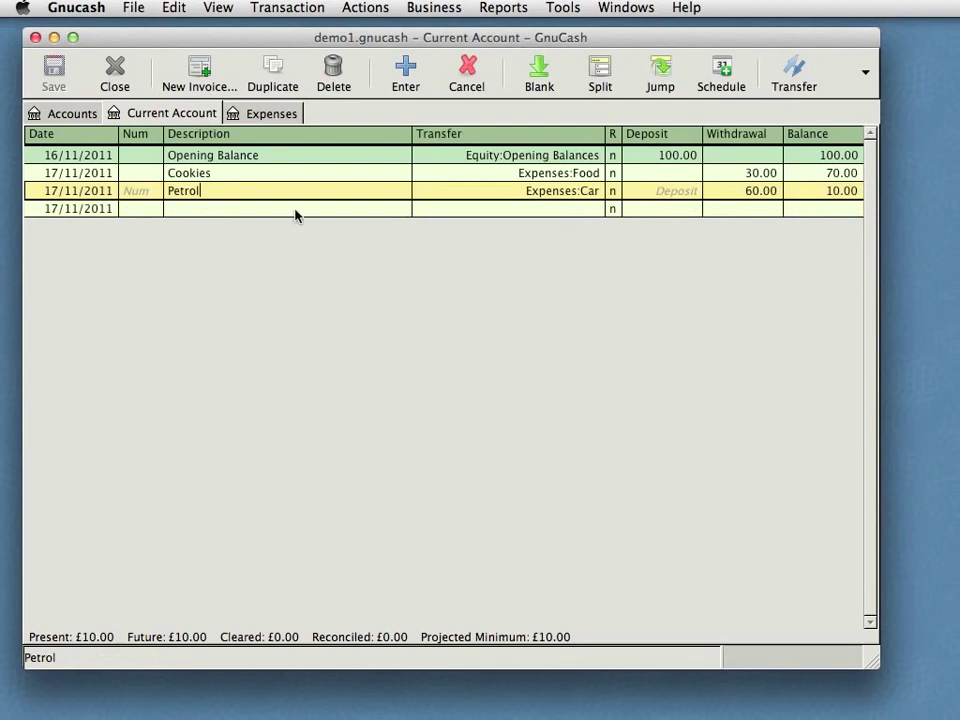
pyautogui.click(278, 119)
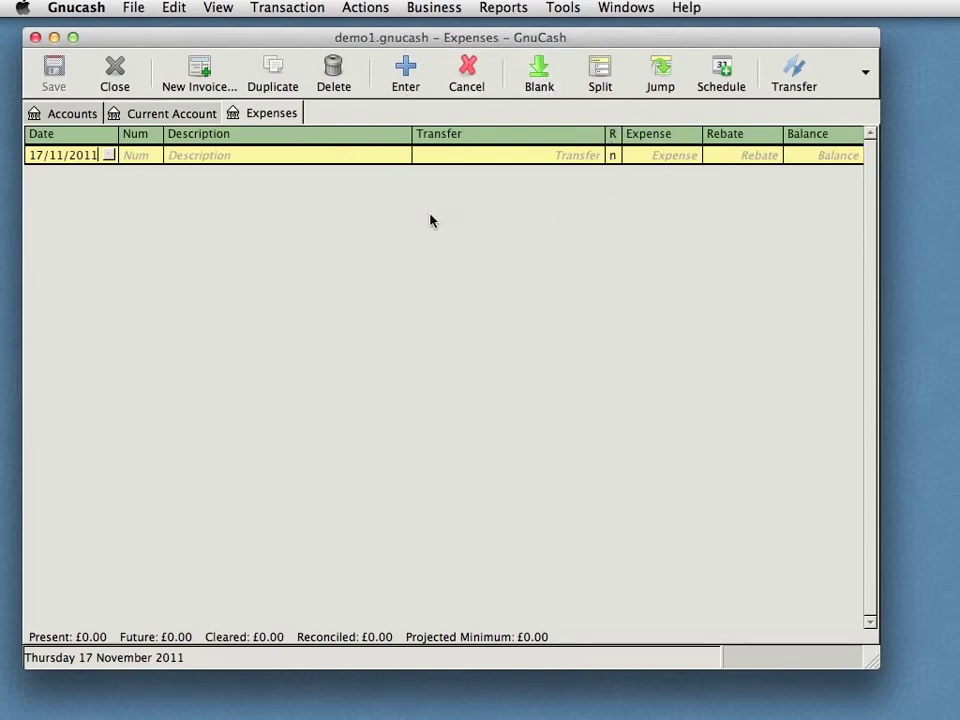
pyautogui.click(117, 78)
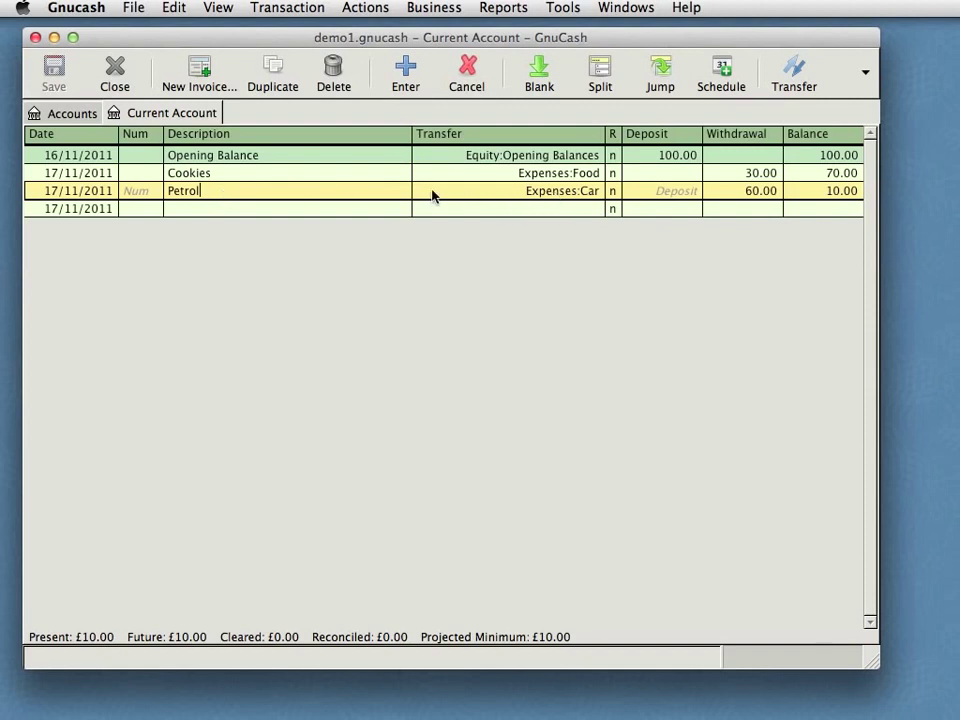
# Step: Add a 'Ben to clean car' transaction with a 5.00 withdrawal to Expenses:Car
pyautogui.click(222, 215)
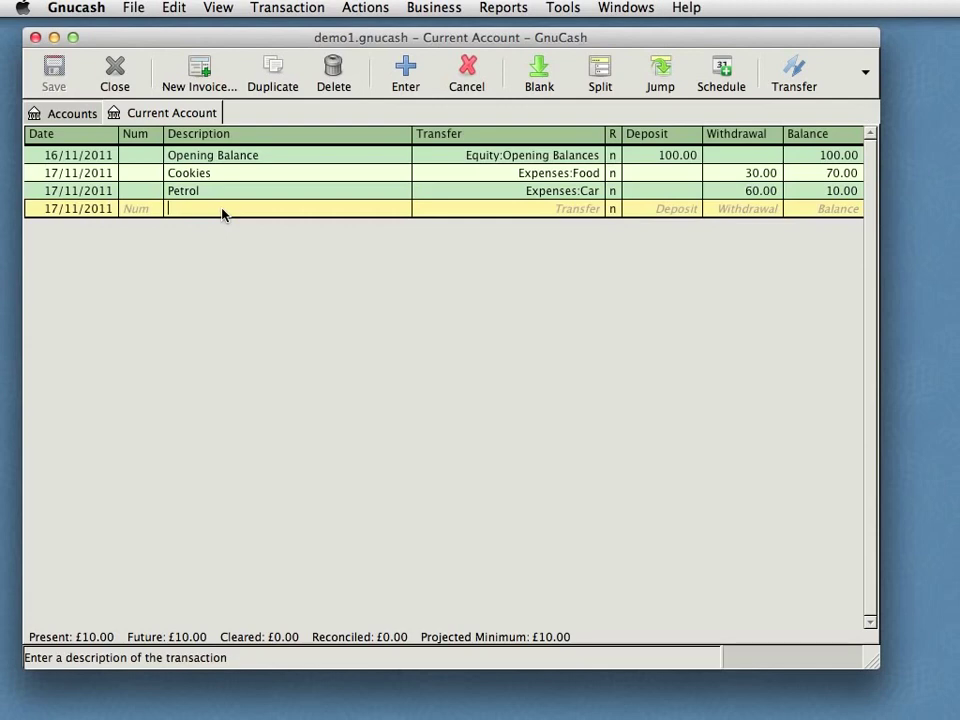
pyautogui.write('Pay')
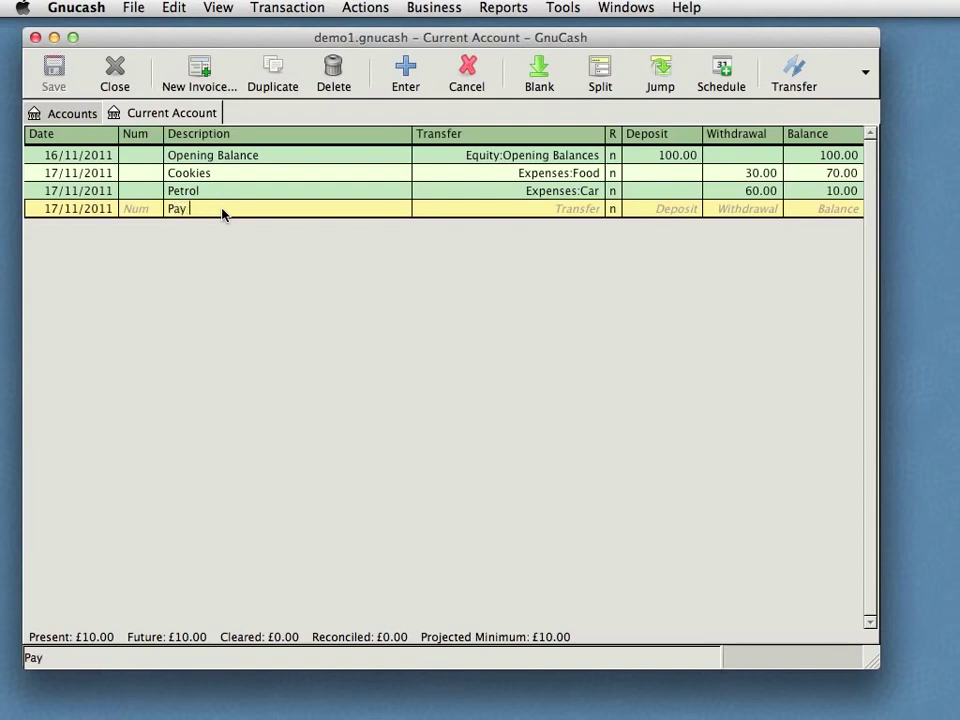
pyautogui.press('BackSpace')
pyautogui.press('BackSpace')
pyautogui.press('BackSpace')
pyautogui.write('Ben to clean ')
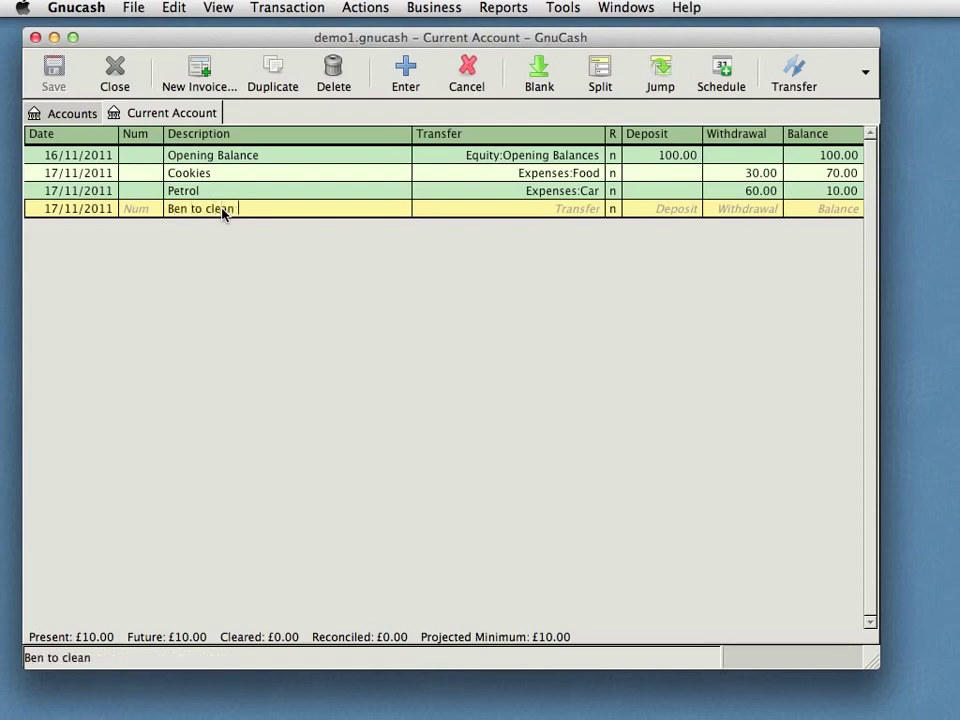
pyautogui.write('car')
pyautogui.click(540, 213)
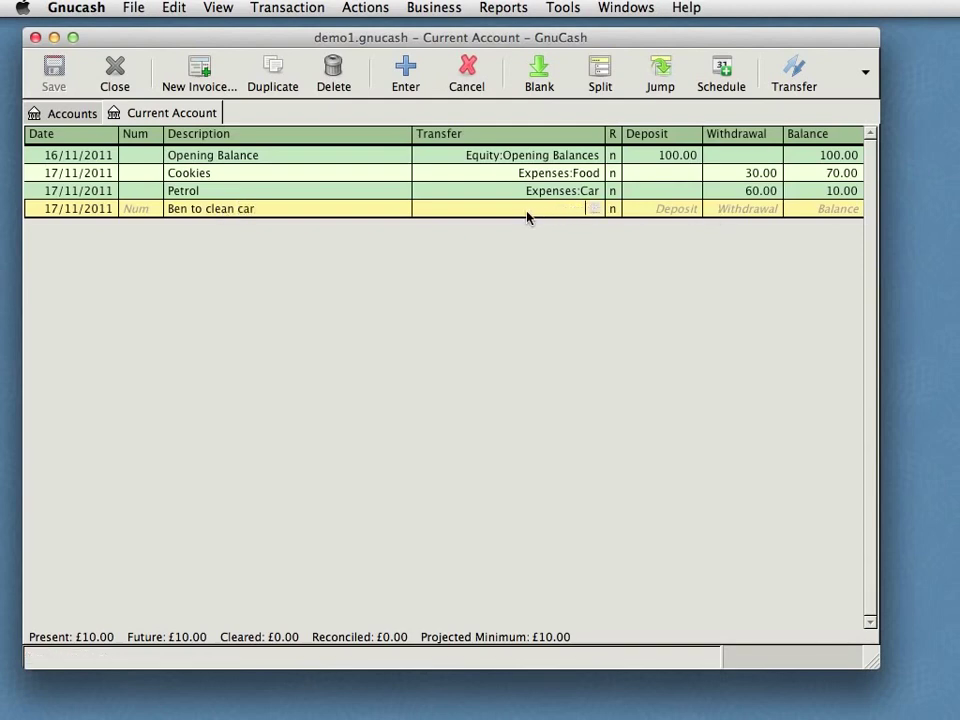
pyautogui.click(597, 208)
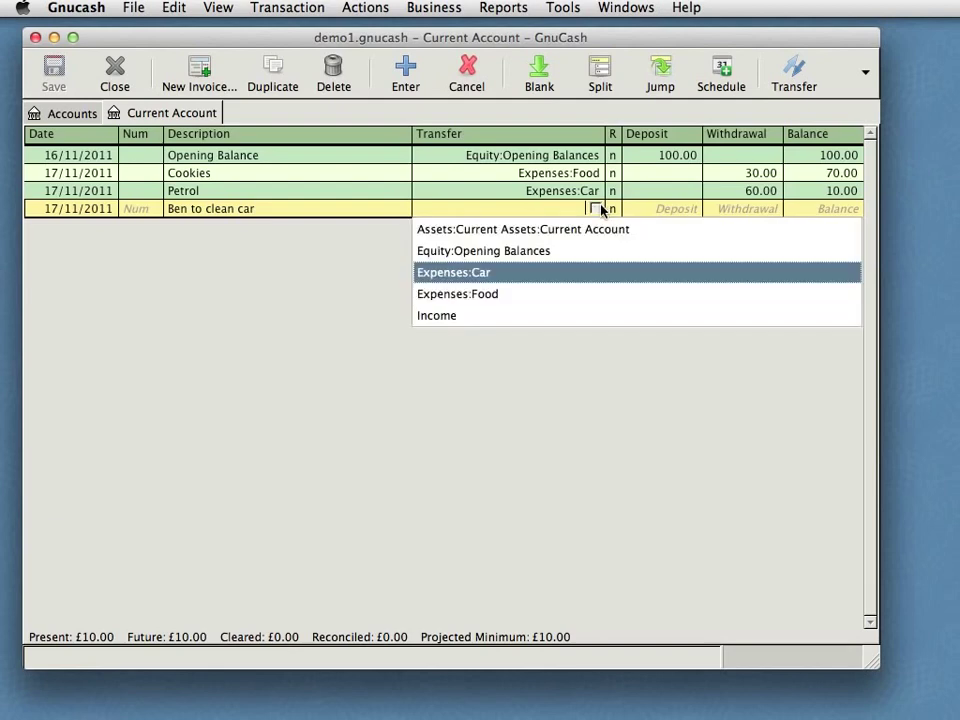
pyautogui.click(558, 208)
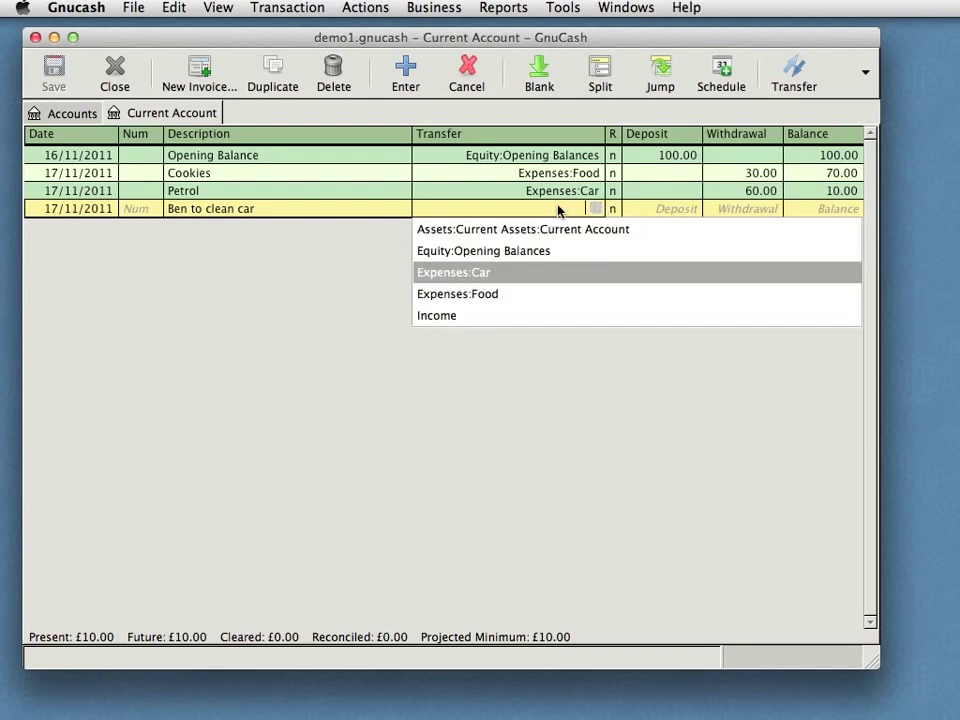
pyautogui.write('Expenses')
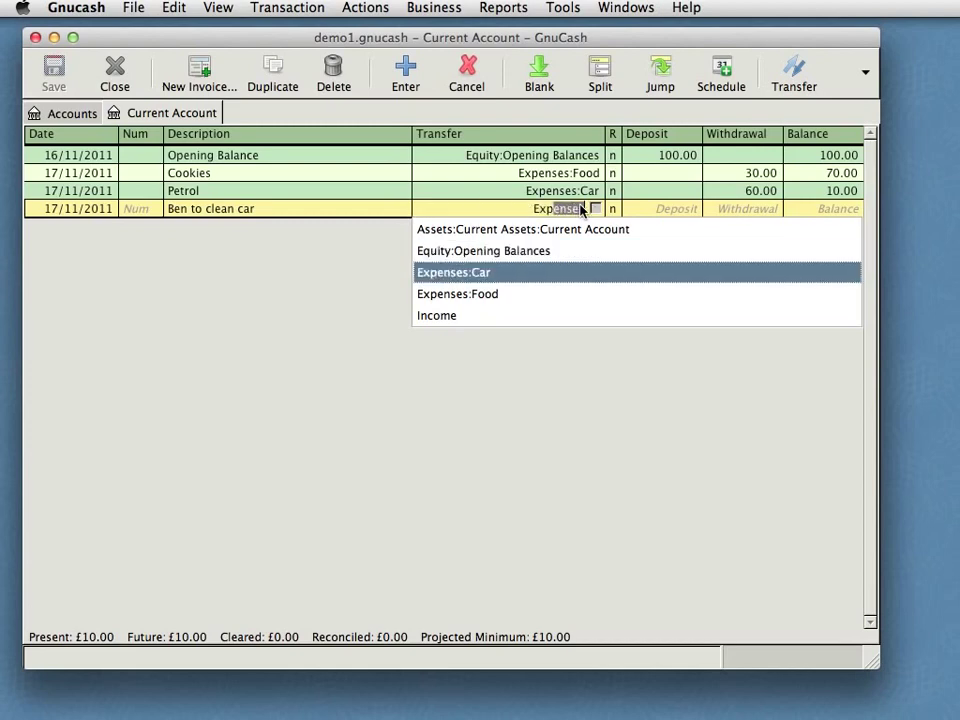
pyautogui.write(':Car')
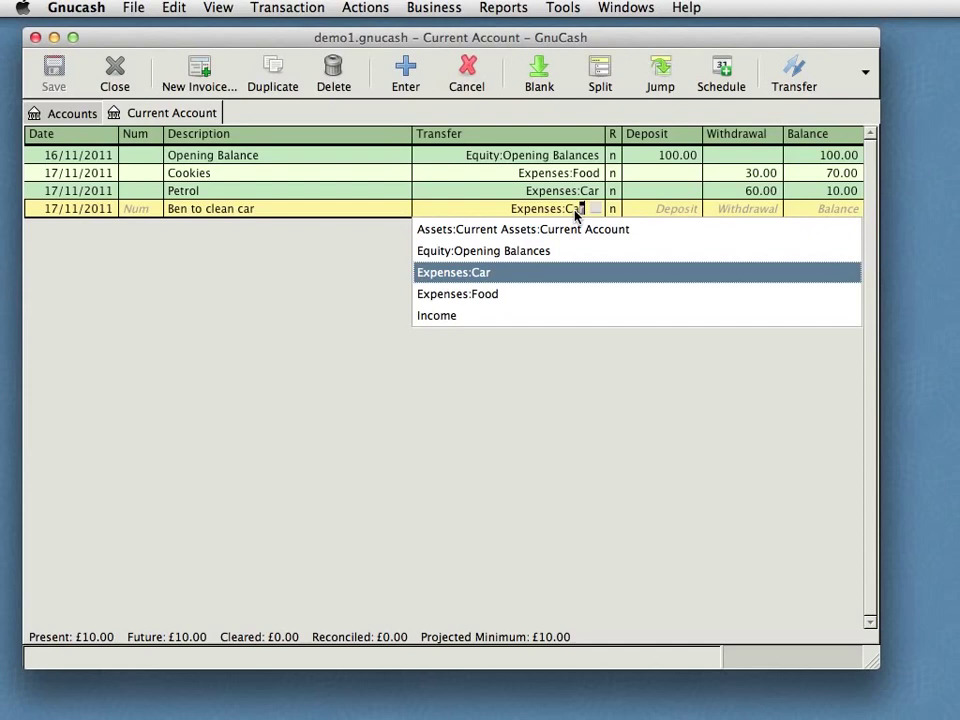
pyautogui.press('Return')
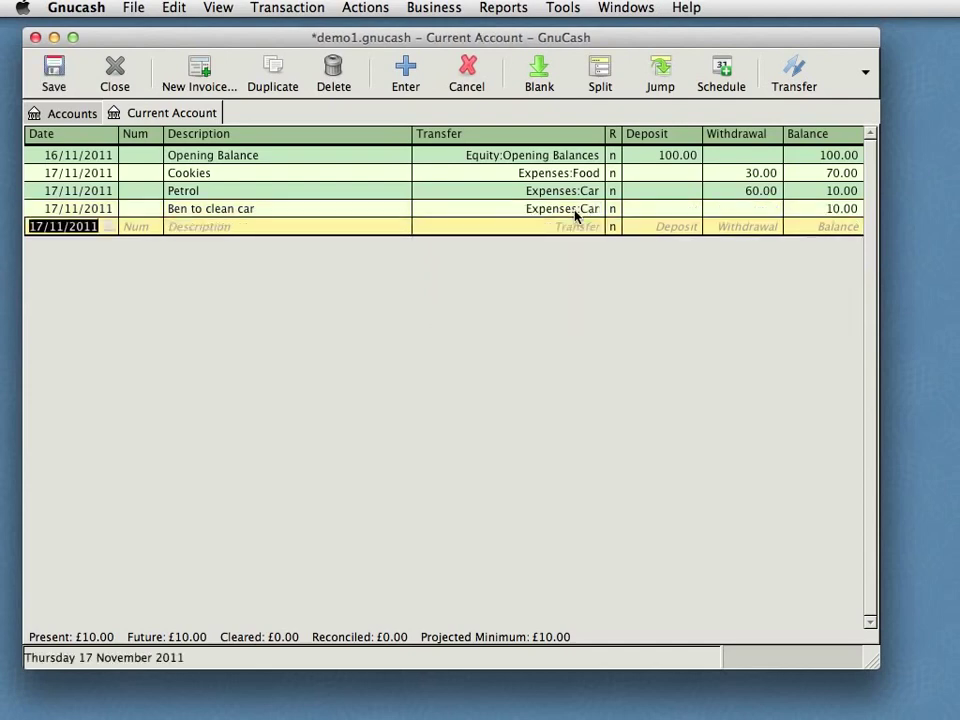
pyautogui.click(745, 208)
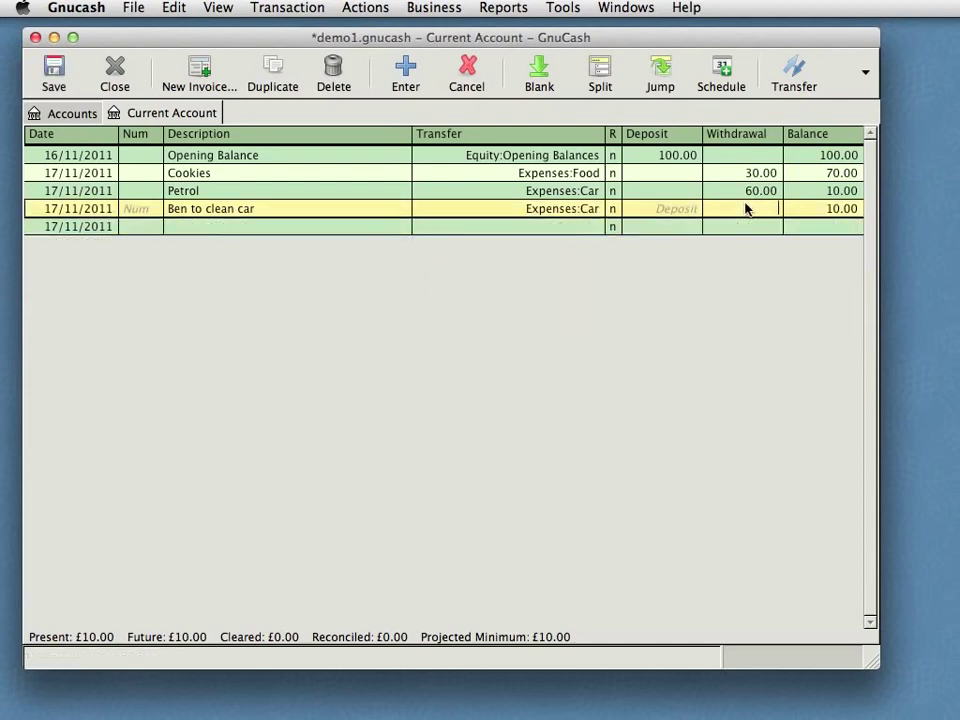
pyautogui.write('5')
pyautogui.press('Return')
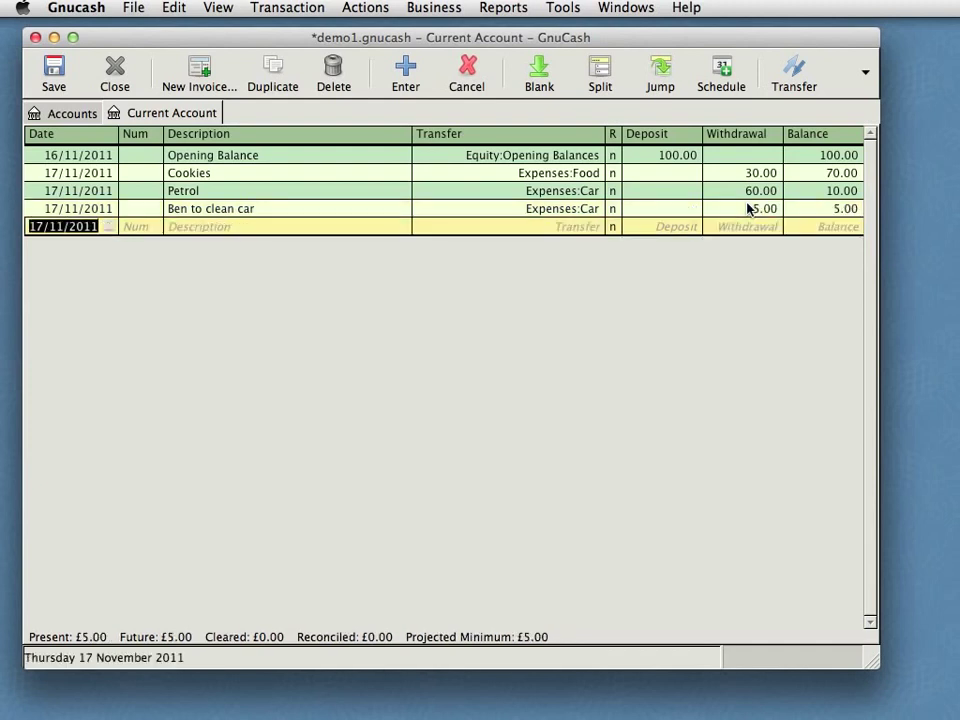
pyautogui.click(562, 211)
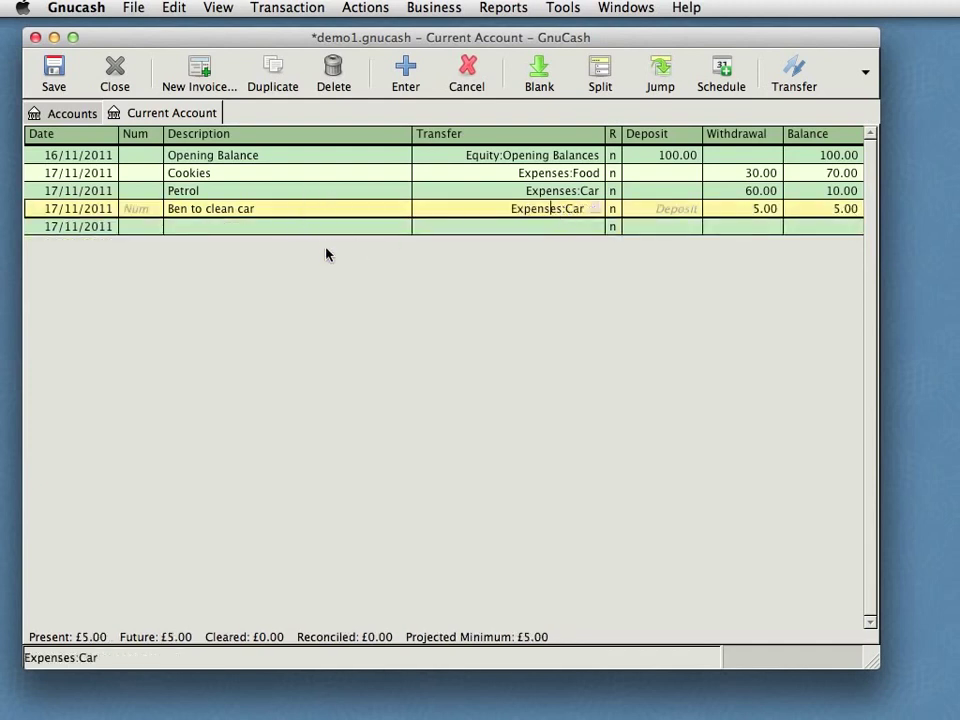
# Step: Open the Car account register from the account tree and compare it with Current Account
pyautogui.click(72, 114)
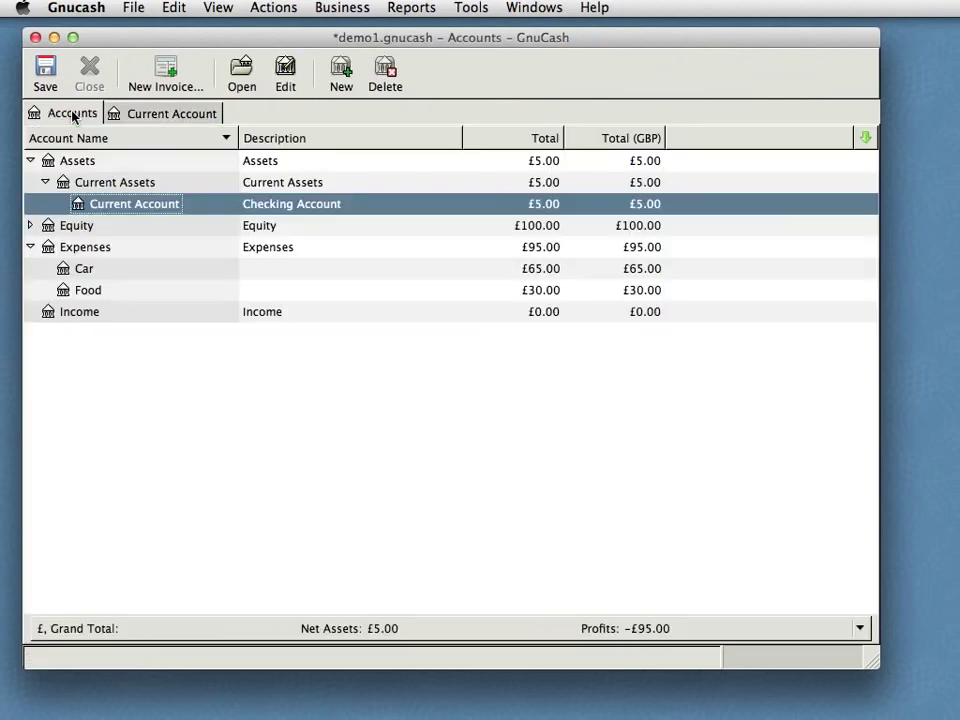
pyautogui.doubleClick(88, 270)
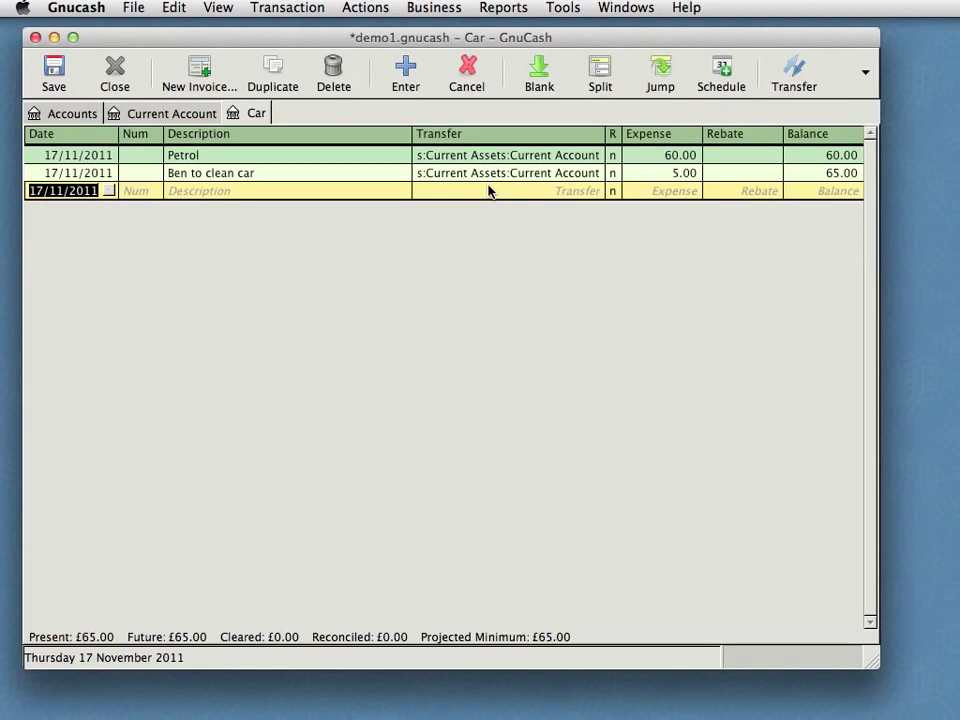
pyautogui.click(133, 113)
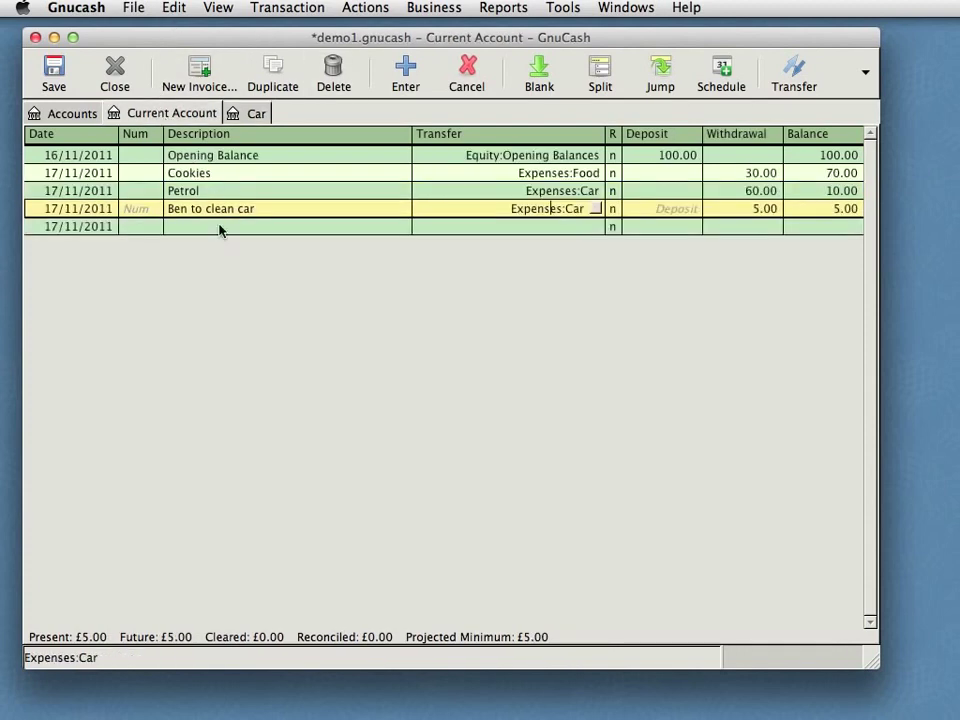
pyautogui.click(252, 116)
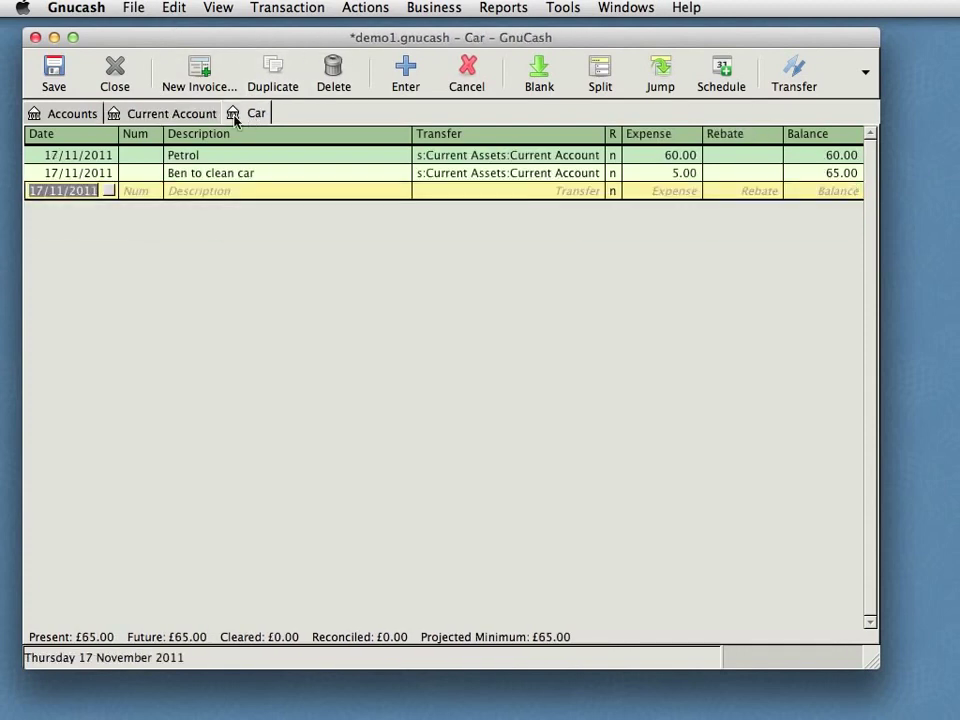
pyautogui.click(178, 116)
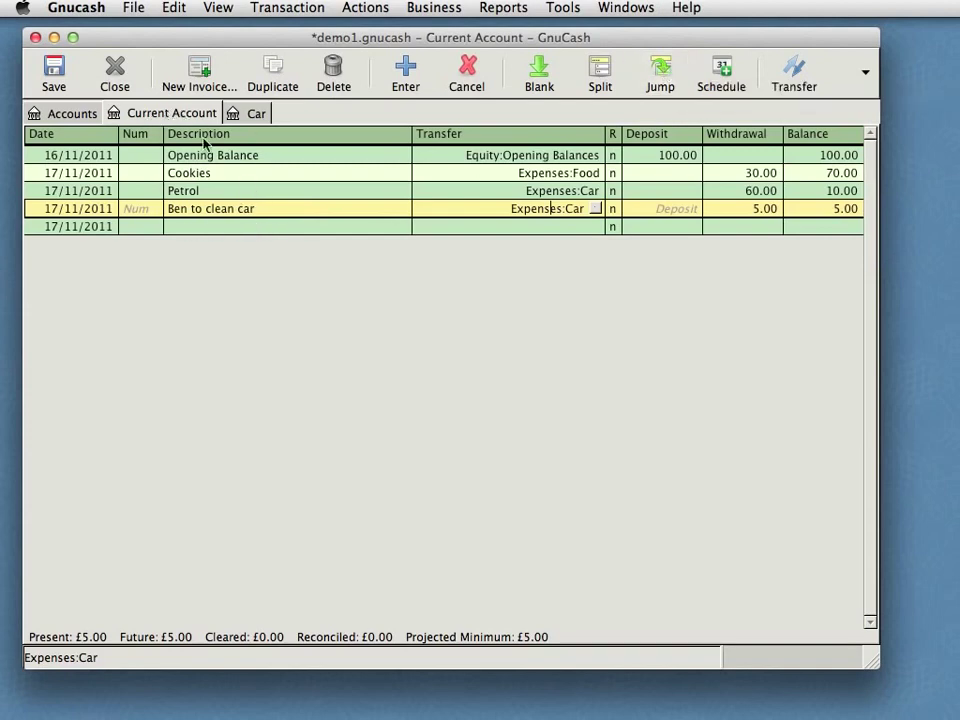
# Step: Jump from the £30.00 Cookies transaction in Current Account to its Food register entry and back
pyautogui.click(298, 175)
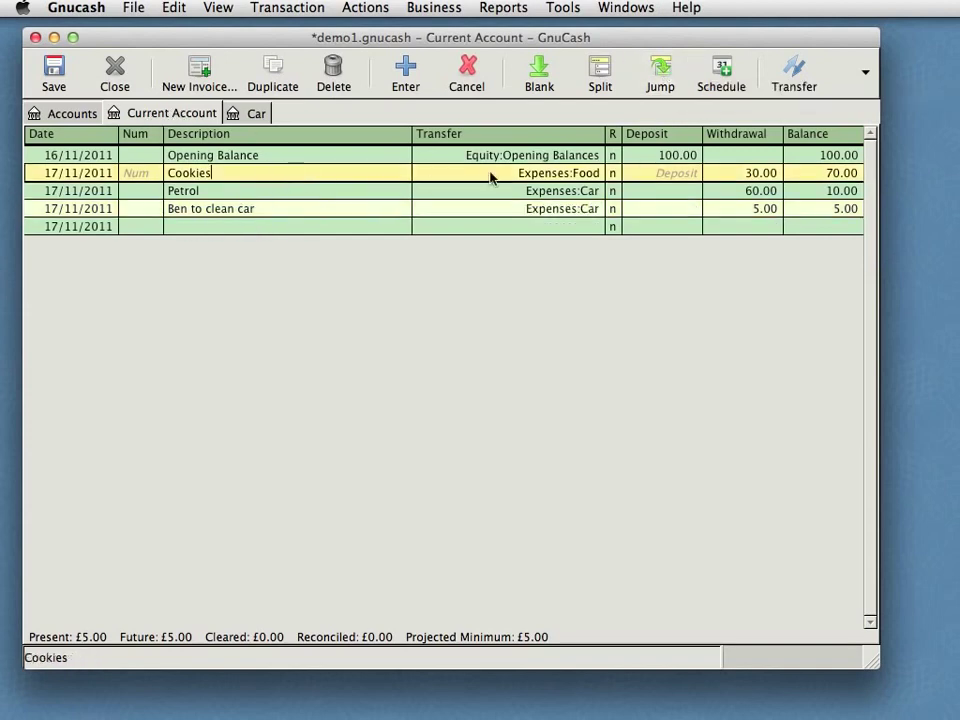
pyautogui.click(657, 80)
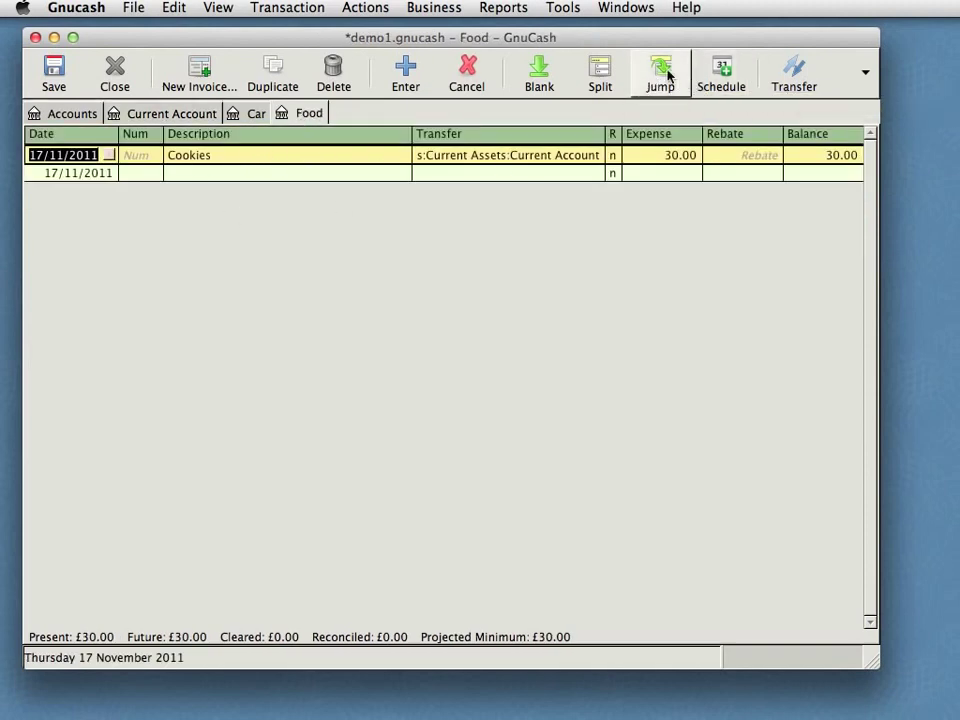
pyautogui.click(640, 88)
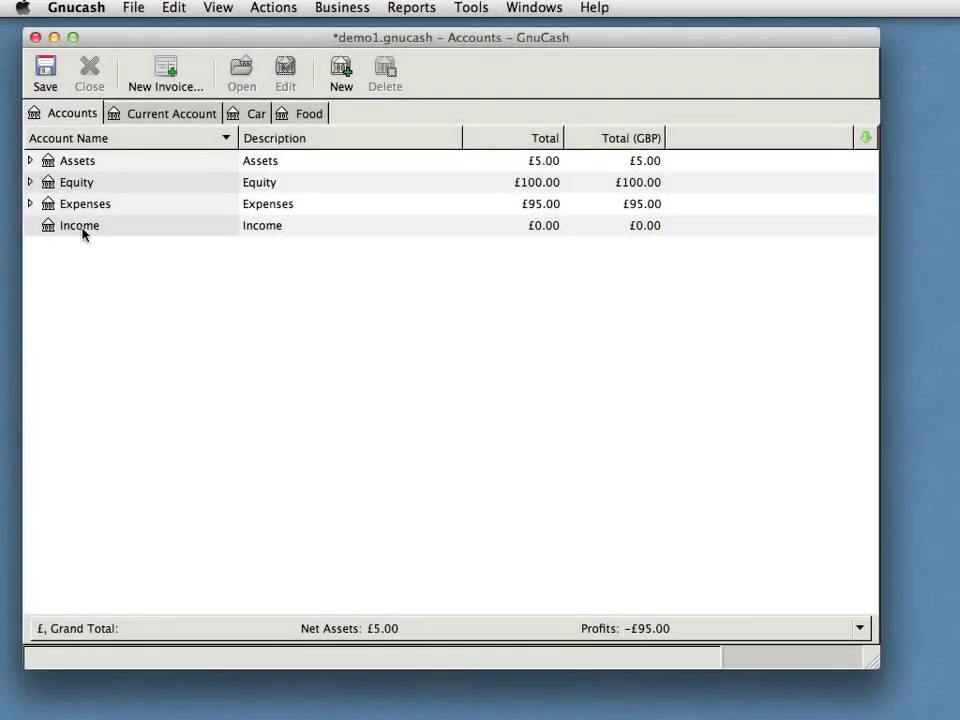
# Step: Create a Salary sub-account under Income and expand Income to show it at £0.00
pyautogui.click(84, 228)
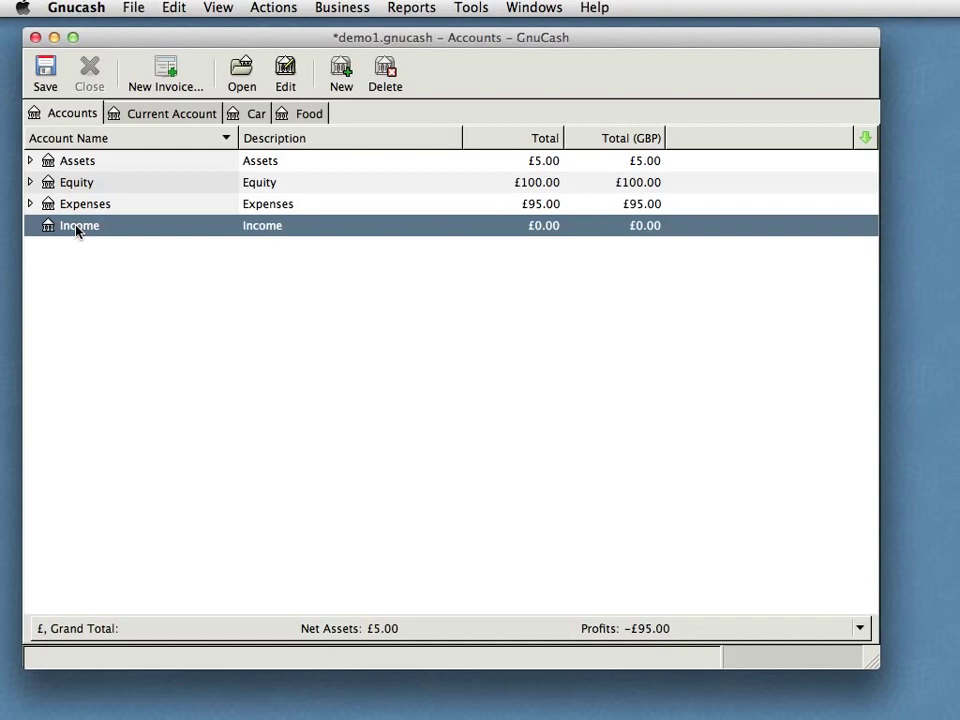
pyautogui.click(339, 80)
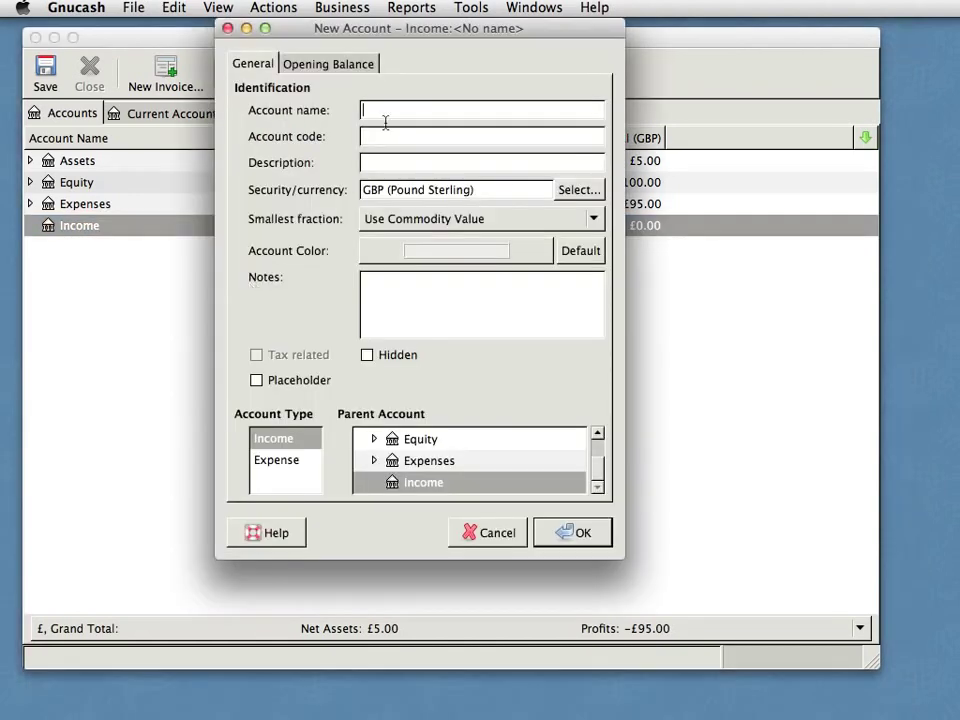
pyautogui.write('Sal')
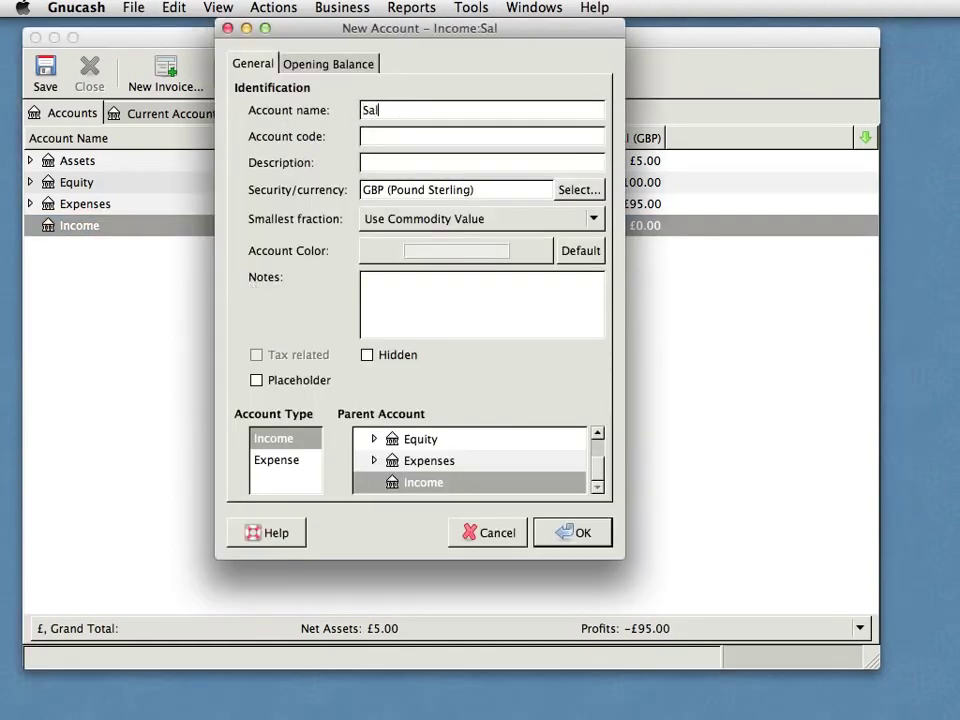
pyautogui.write('ary')
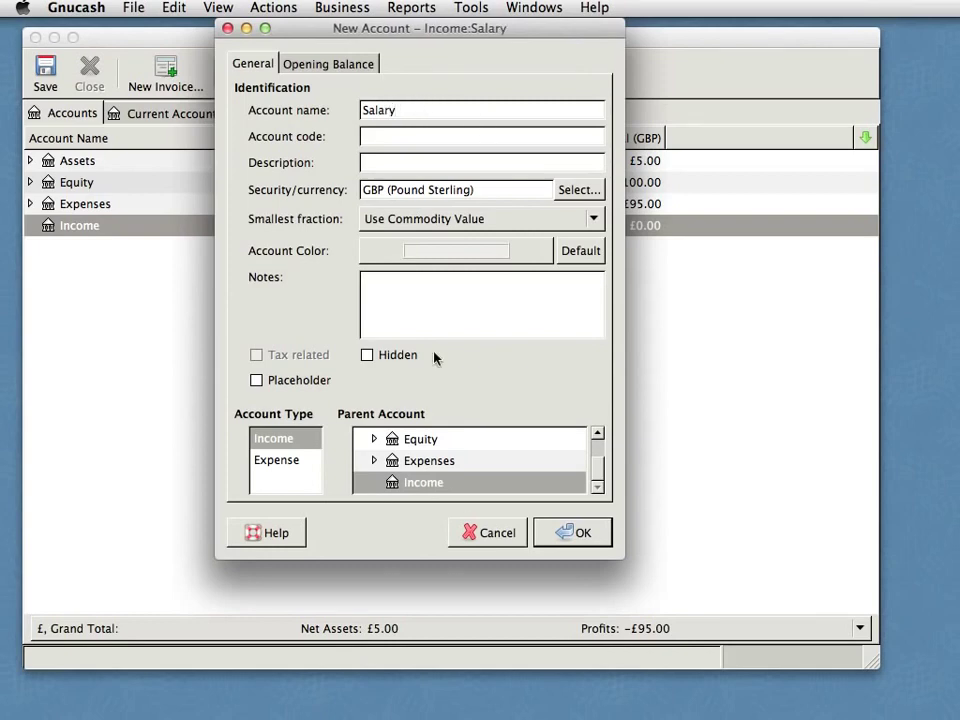
pyautogui.click(584, 535)
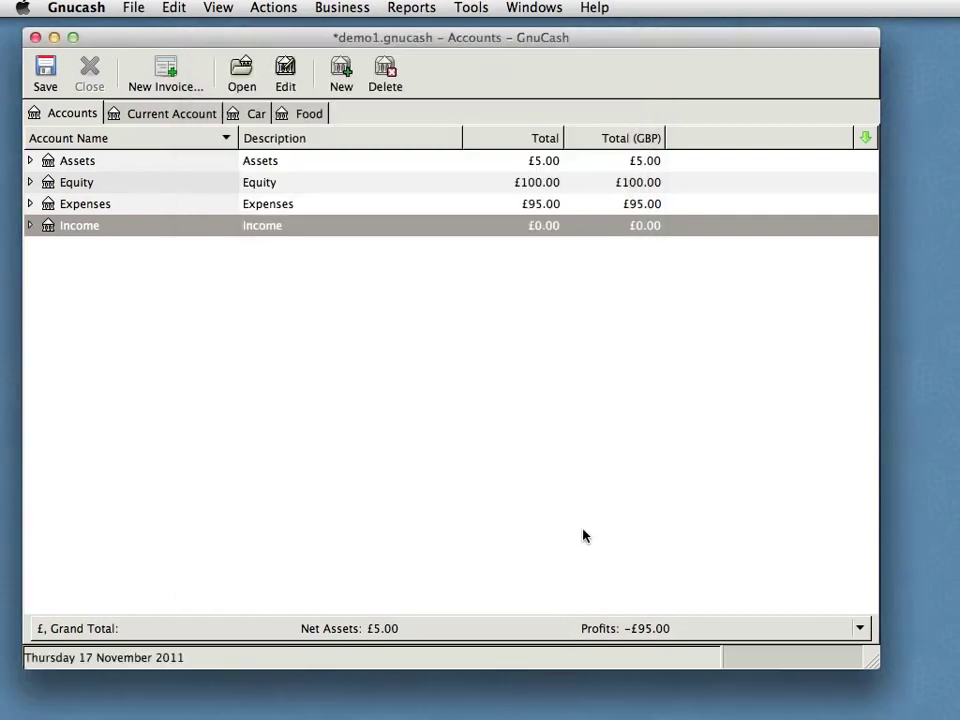
pyautogui.click(30, 226)
pyautogui.click(92, 250)
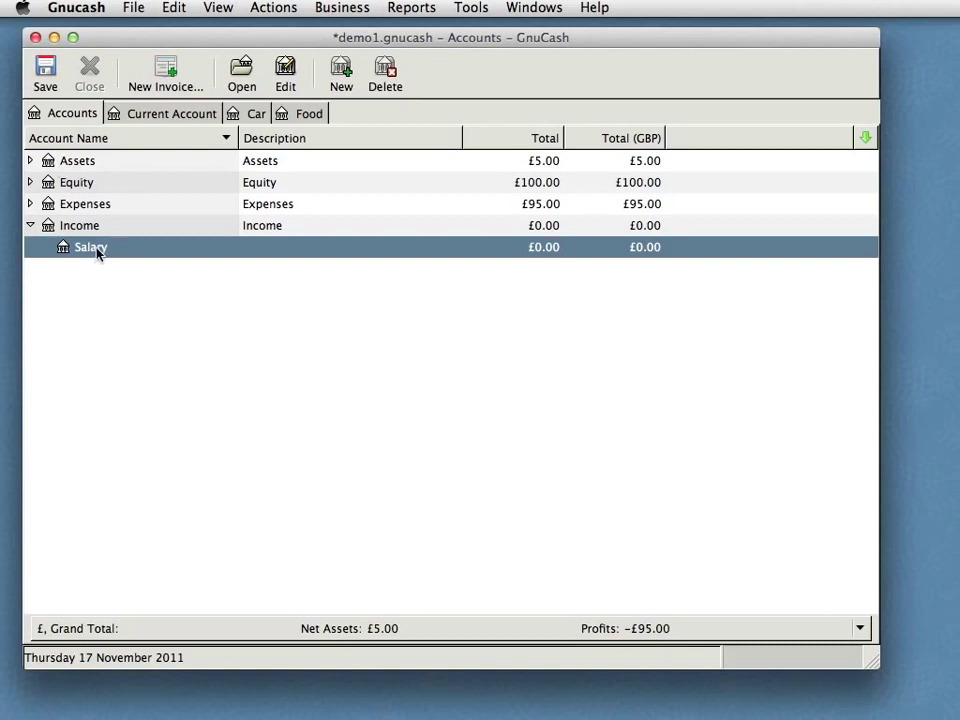
# Step: In the Salary register, record a £250.00 Paycheck dated 17/11/2011 transferred with Current Account
pyautogui.doubleClick(99, 252)
pyautogui.click(208, 159)
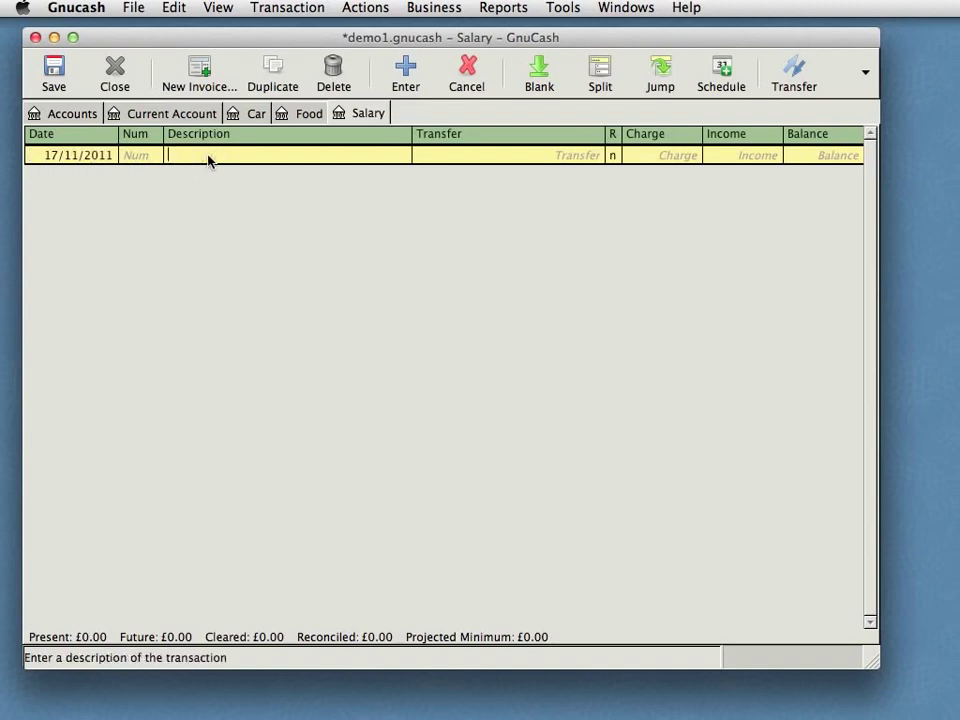
pyautogui.write('Paycheck')
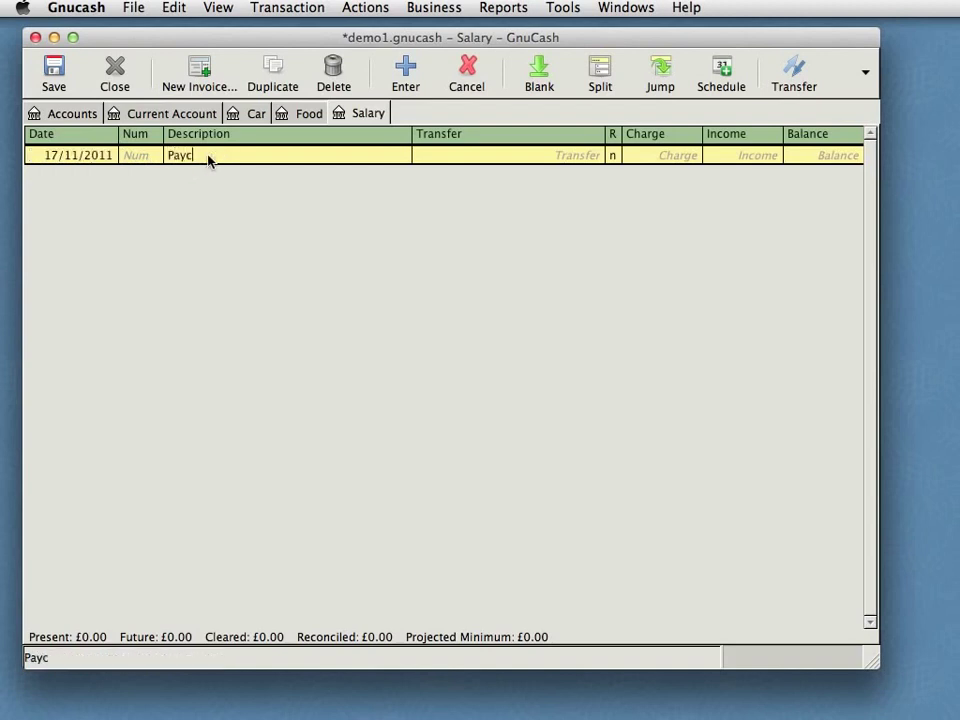
pyautogui.click(757, 159)
pyautogui.write('250')
pyautogui.click(574, 157)
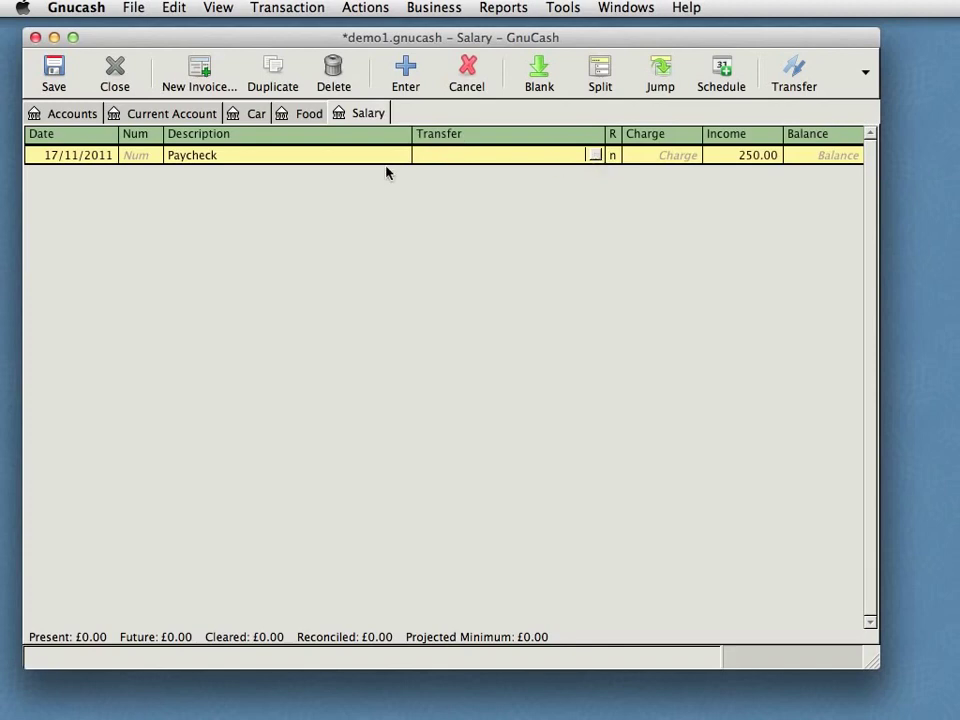
pyautogui.click(596, 156)
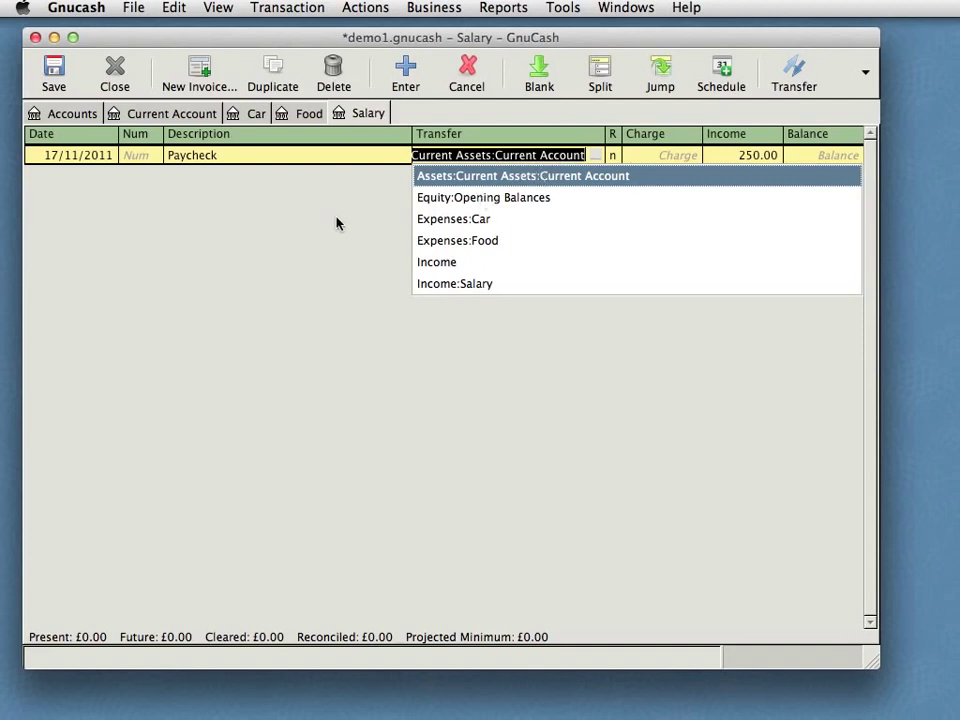
pyautogui.click(595, 155)
pyautogui.press('Return')
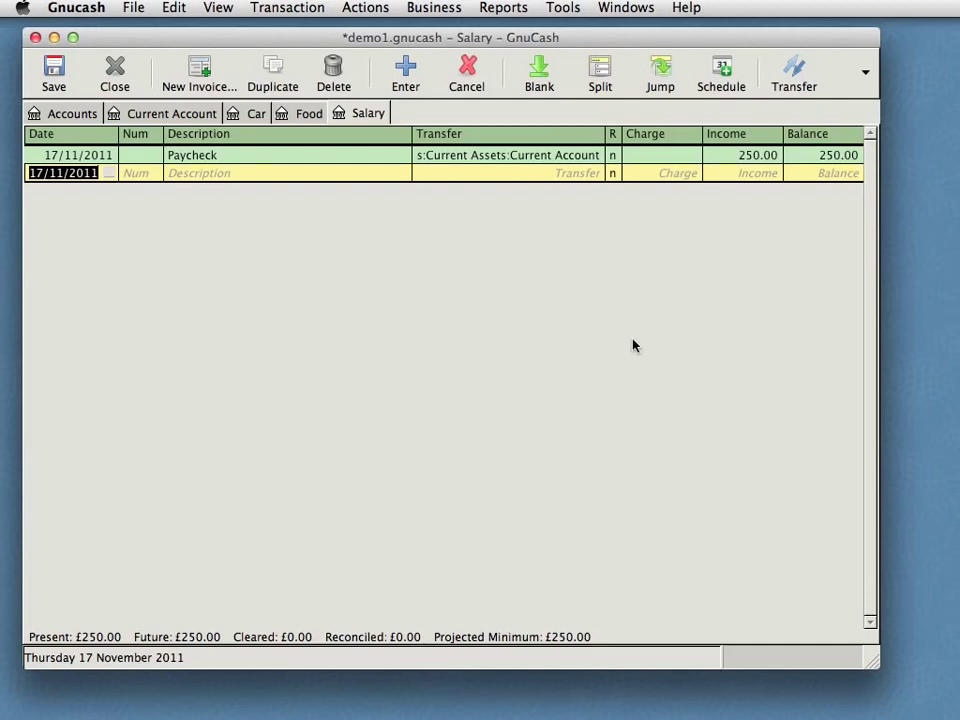
# Step: Expand Assets and Current Assets and open the Current Account register, now at £255.00
pyautogui.click(50, 114)
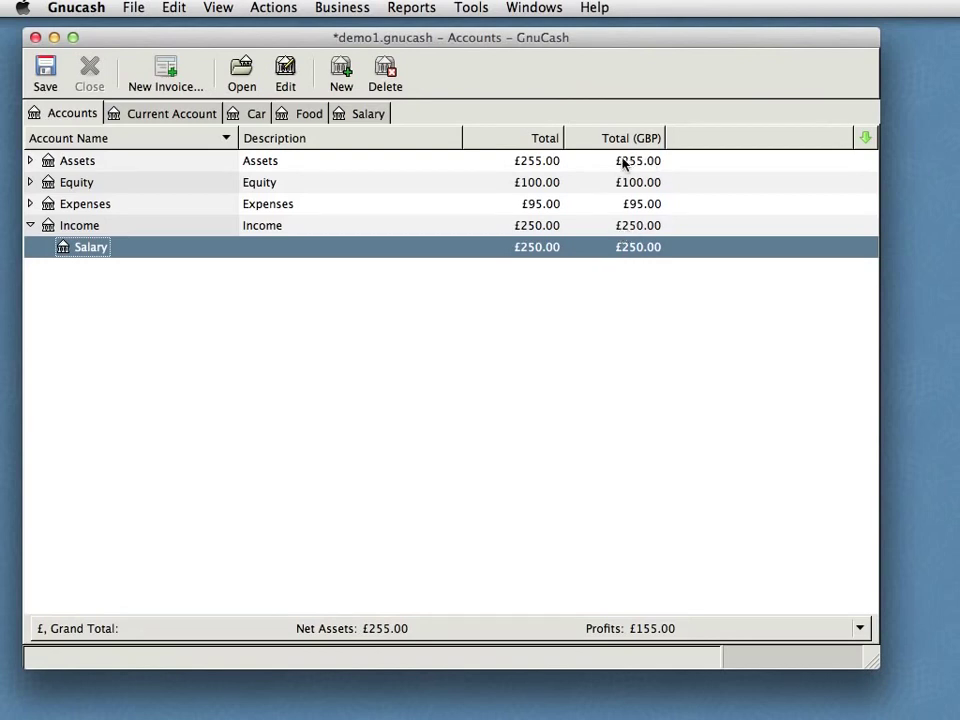
pyautogui.click(30, 161)
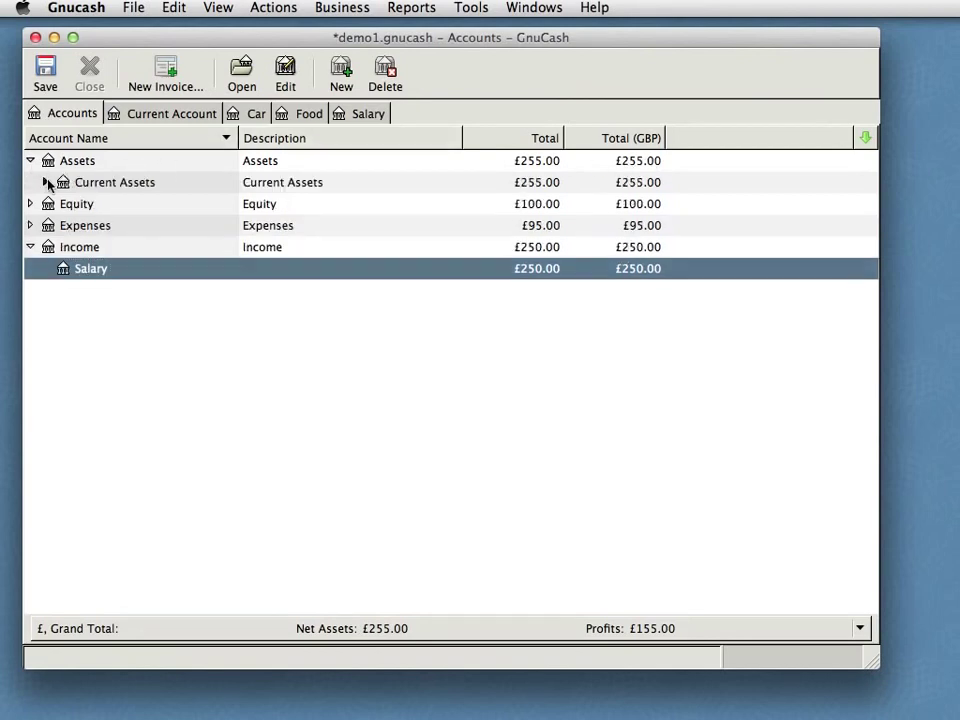
pyautogui.click(45, 182)
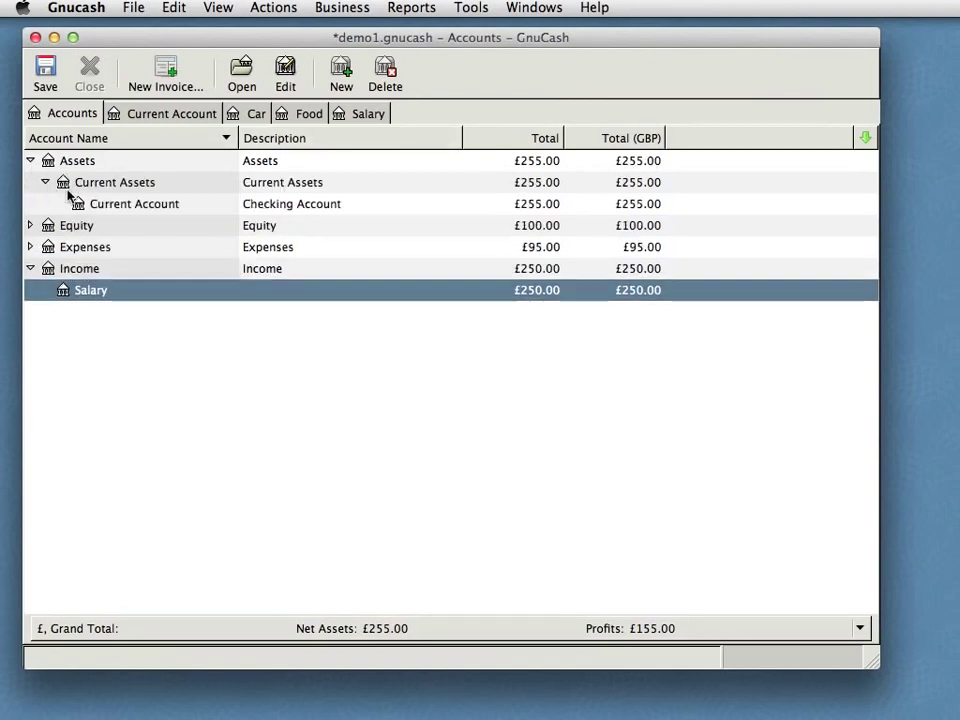
pyautogui.click(322, 208)
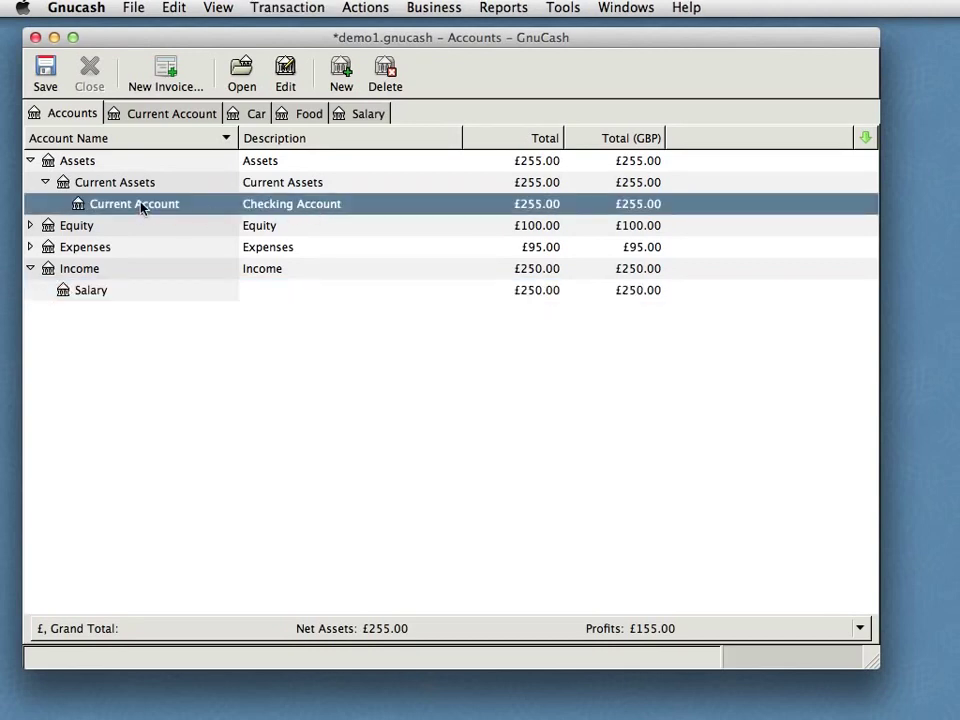
pyautogui.doubleClick(141, 207)
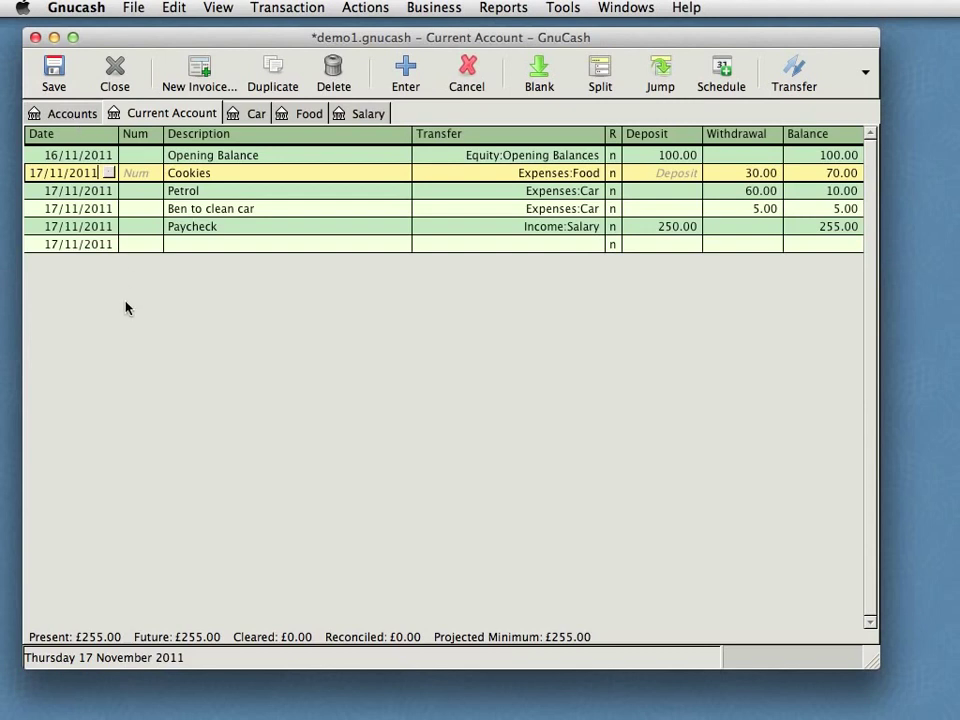
# Step: Run the Income & Expense Profit & Loss report for 06/04/2011 to 05/04/2012
pyautogui.click(503, 8)
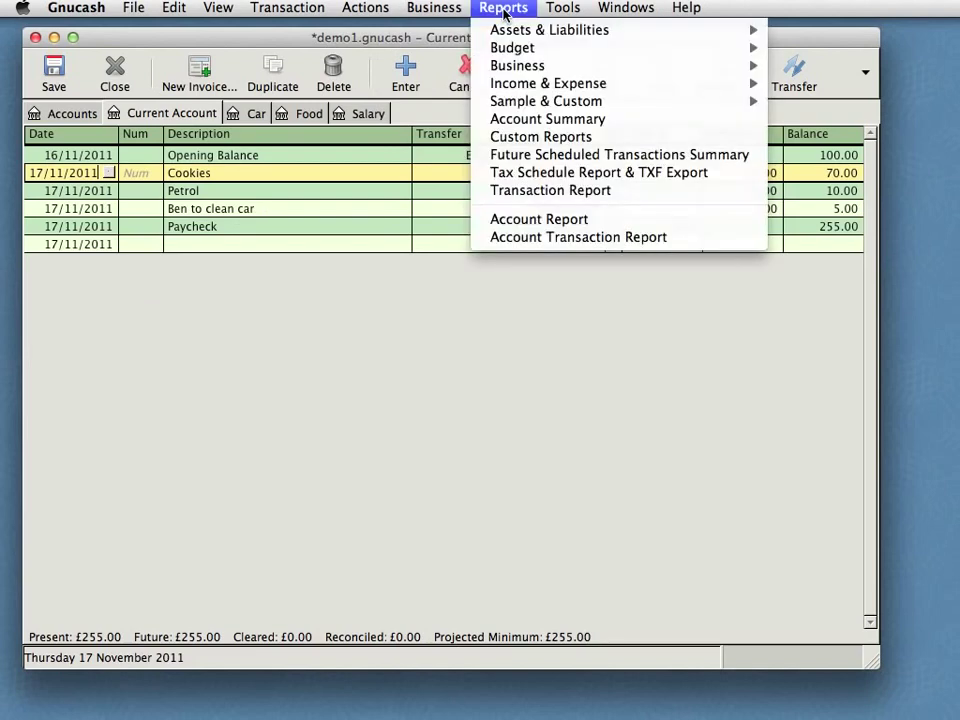
pyautogui.moveTo(525, 88)
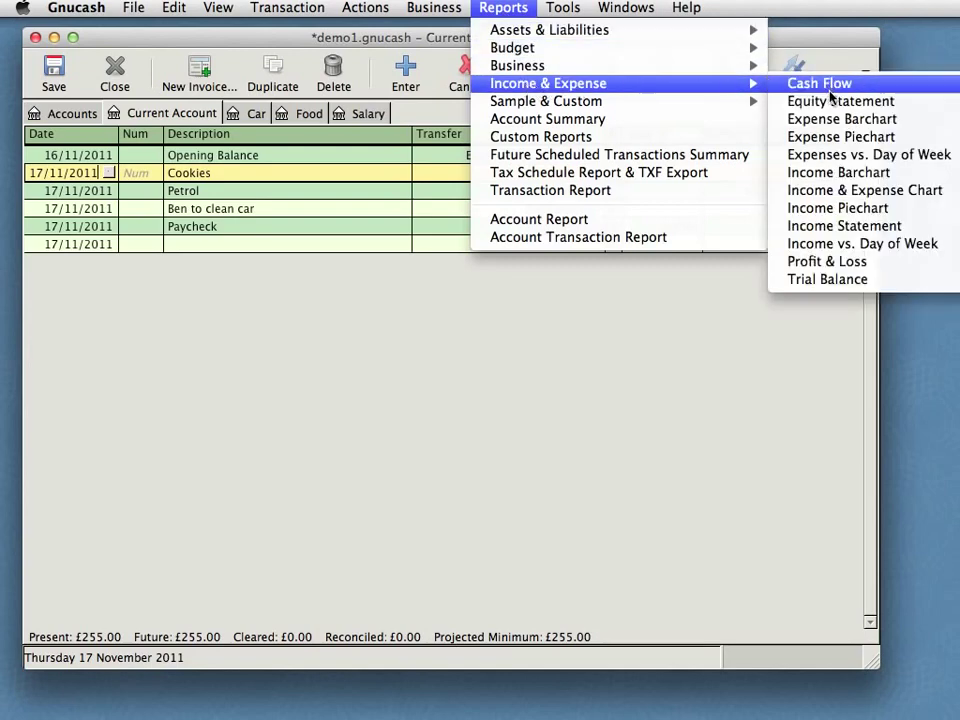
pyautogui.click(845, 262)
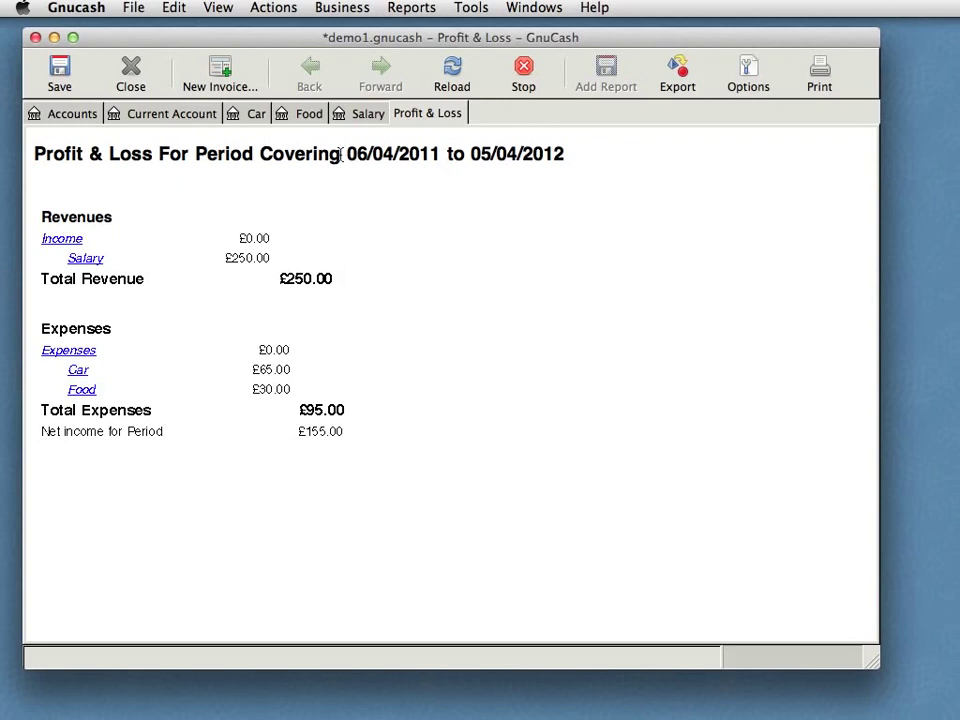
pyautogui.click(746, 72)
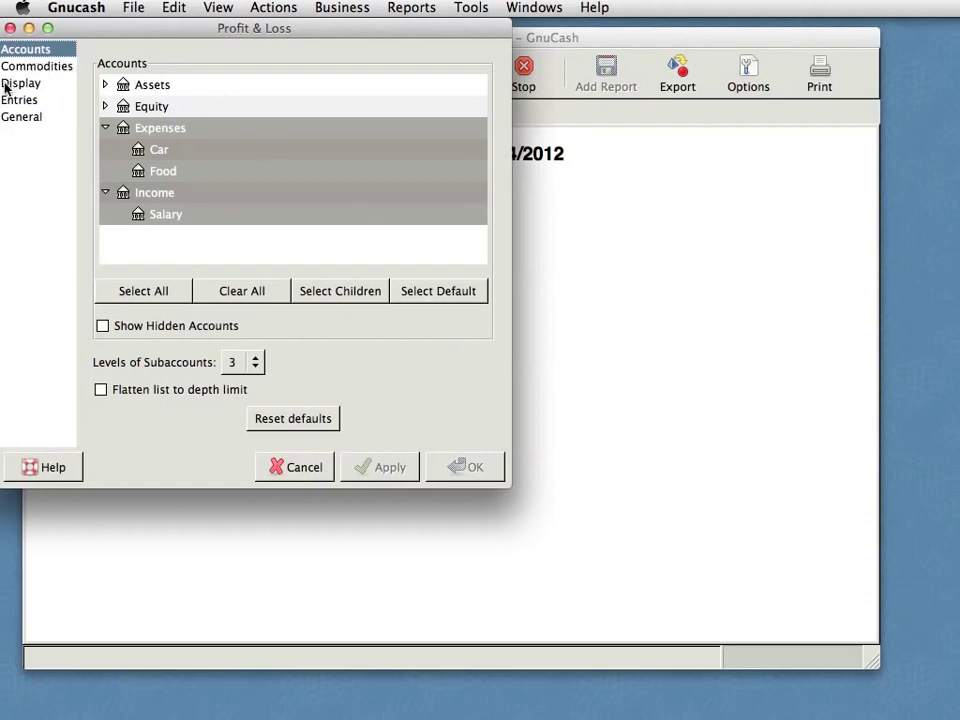
pyautogui.click(15, 118)
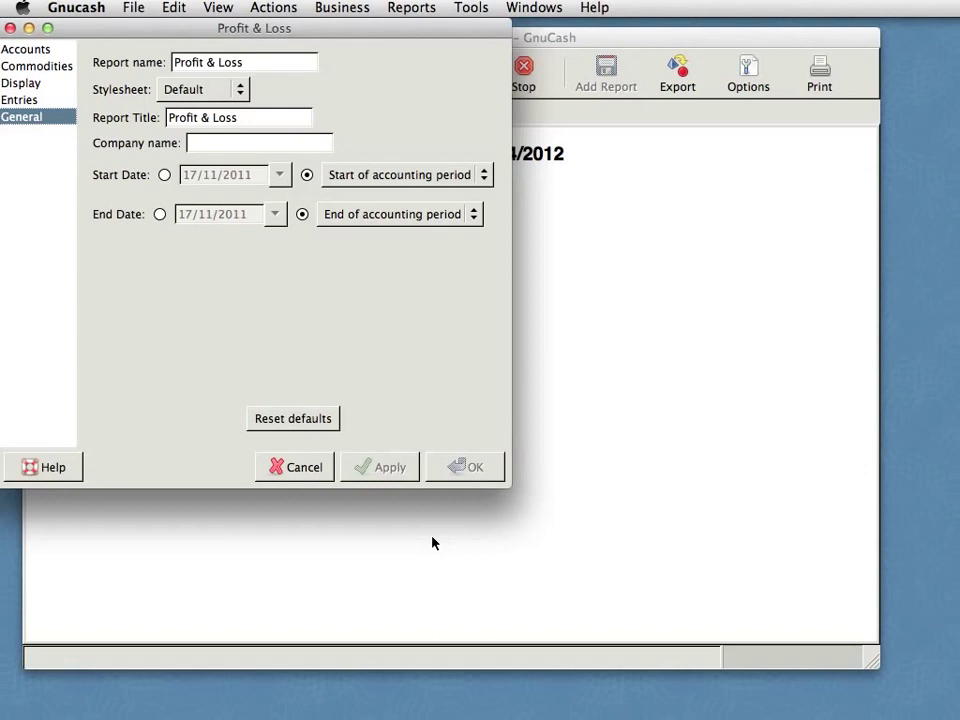
pyautogui.click(36, 50)
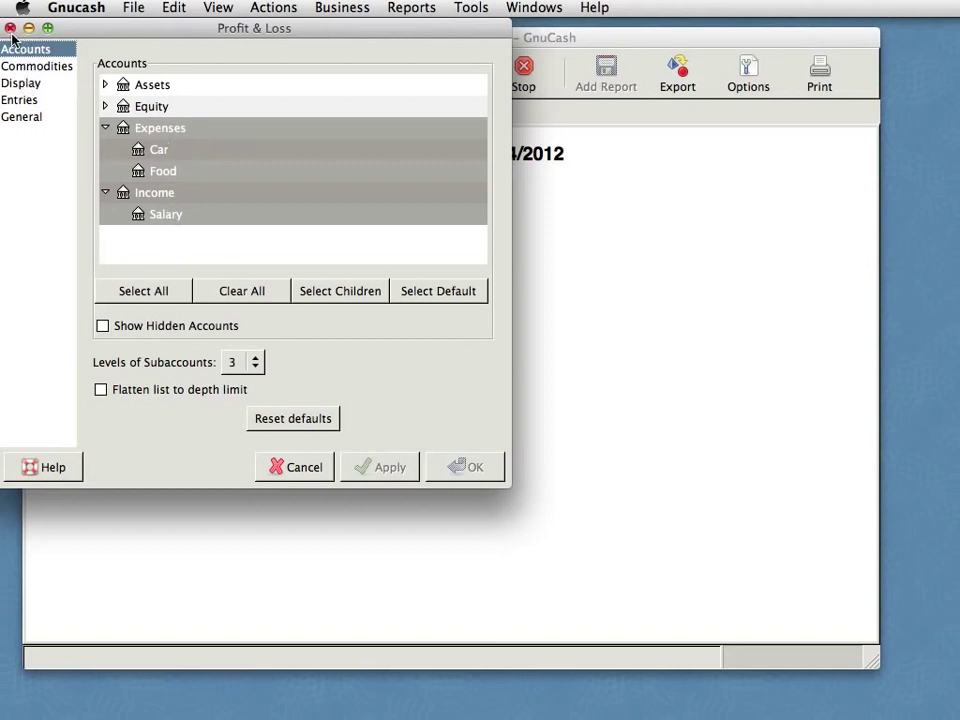
pyautogui.click(281, 472)
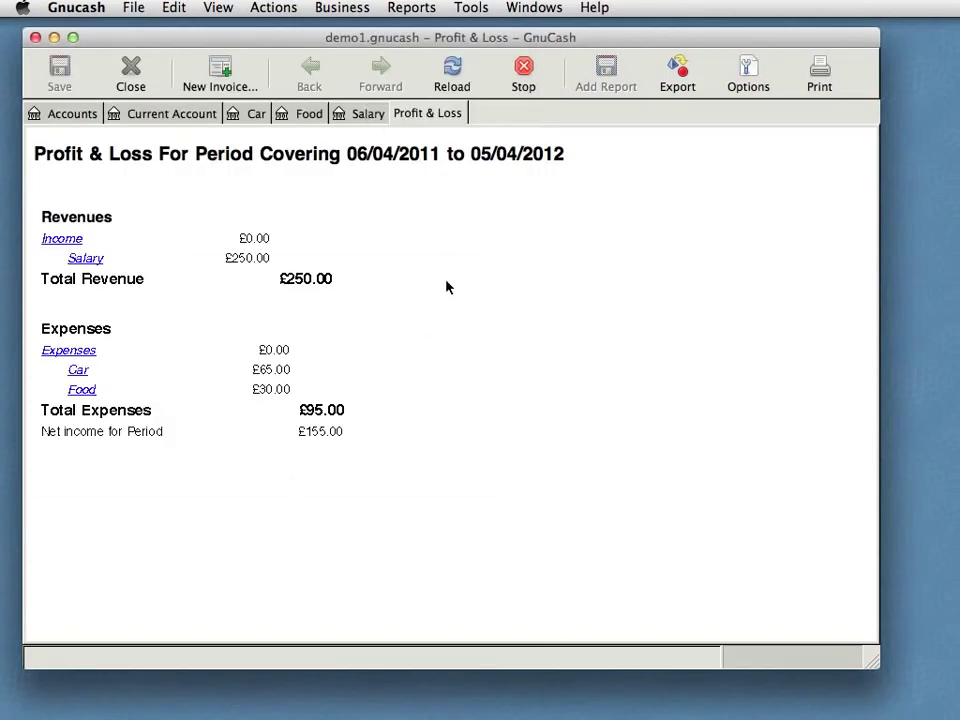
pyautogui.click(62, 9)
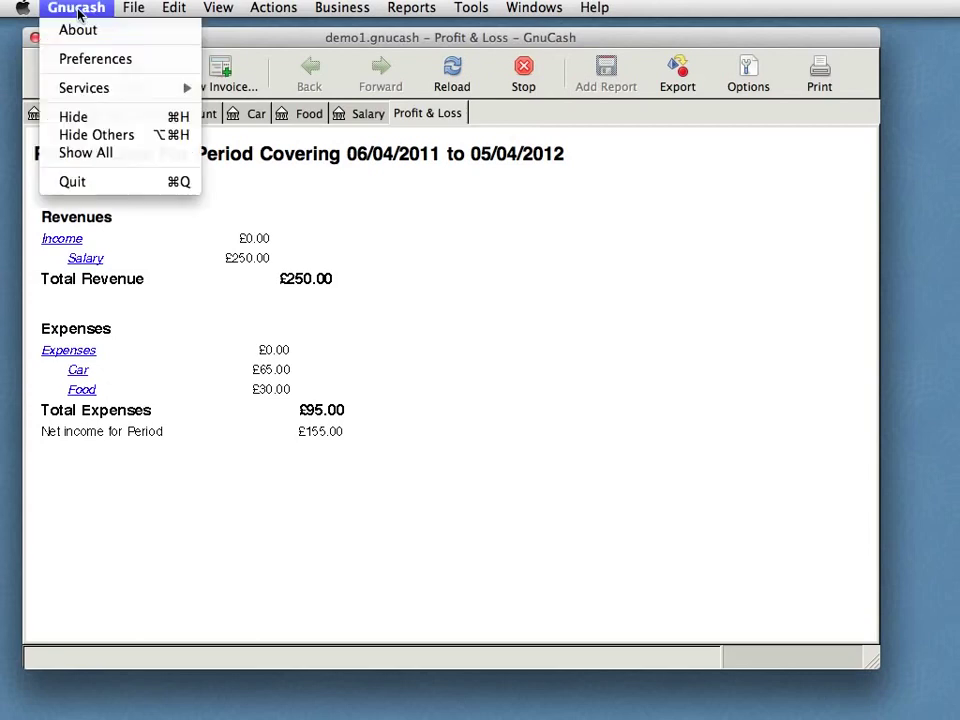
pyautogui.click(94, 60)
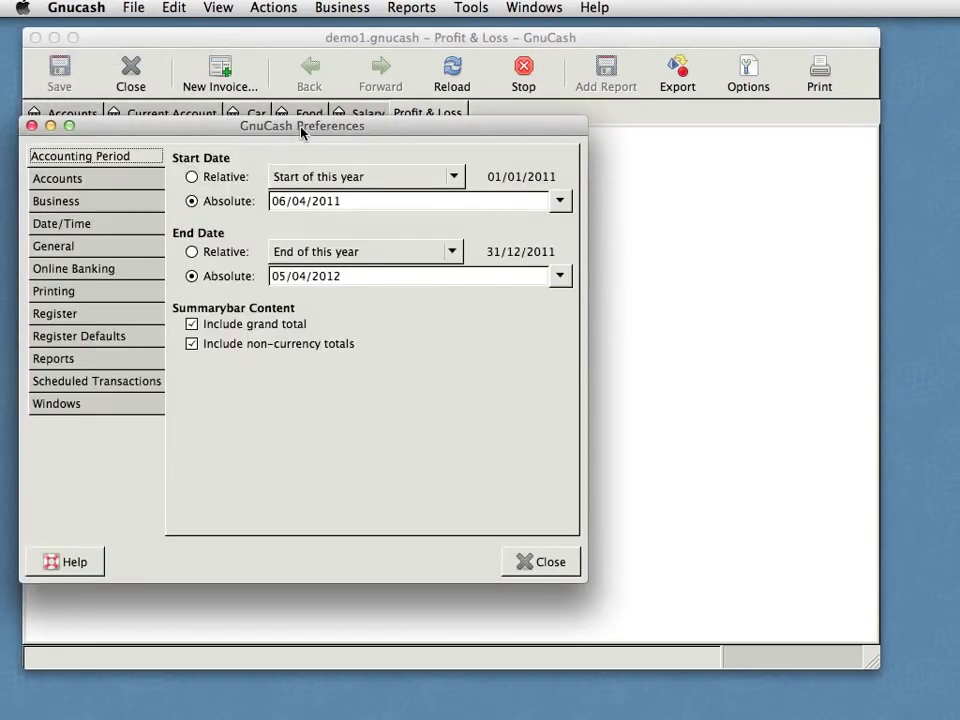
pyautogui.moveTo(304, 128); pyautogui.dragTo(332, 114)
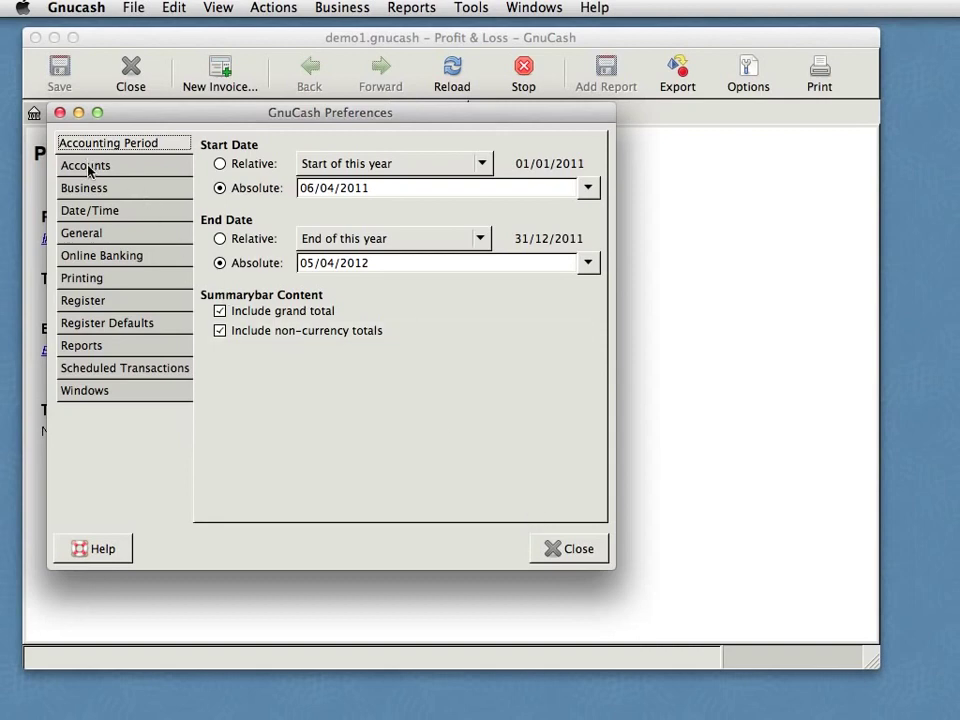
pyautogui.click(100, 211)
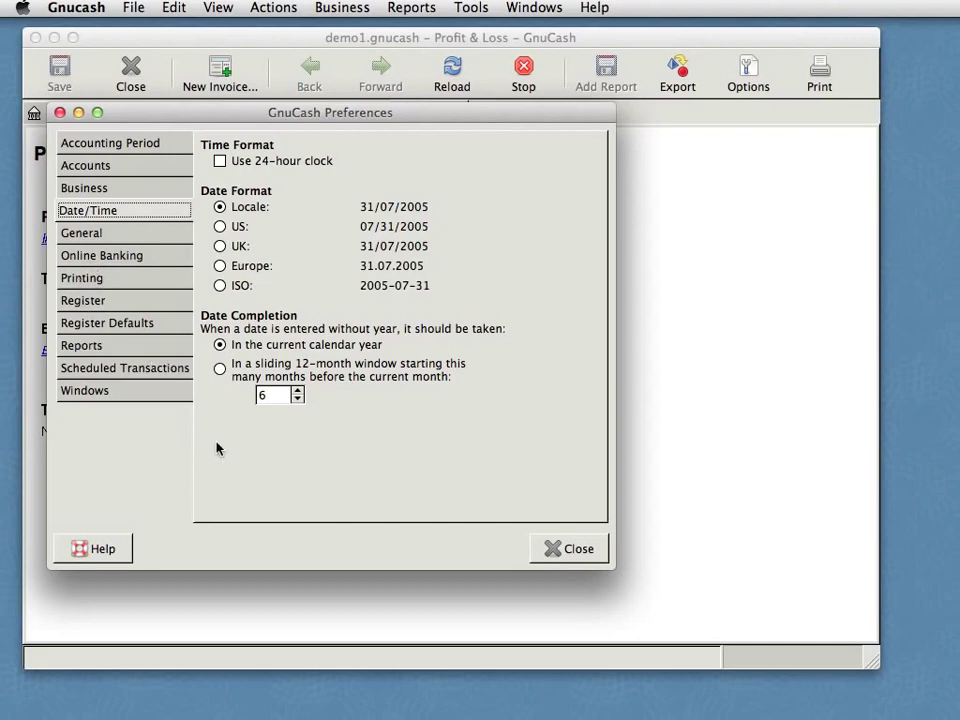
pyautogui.click(580, 550)
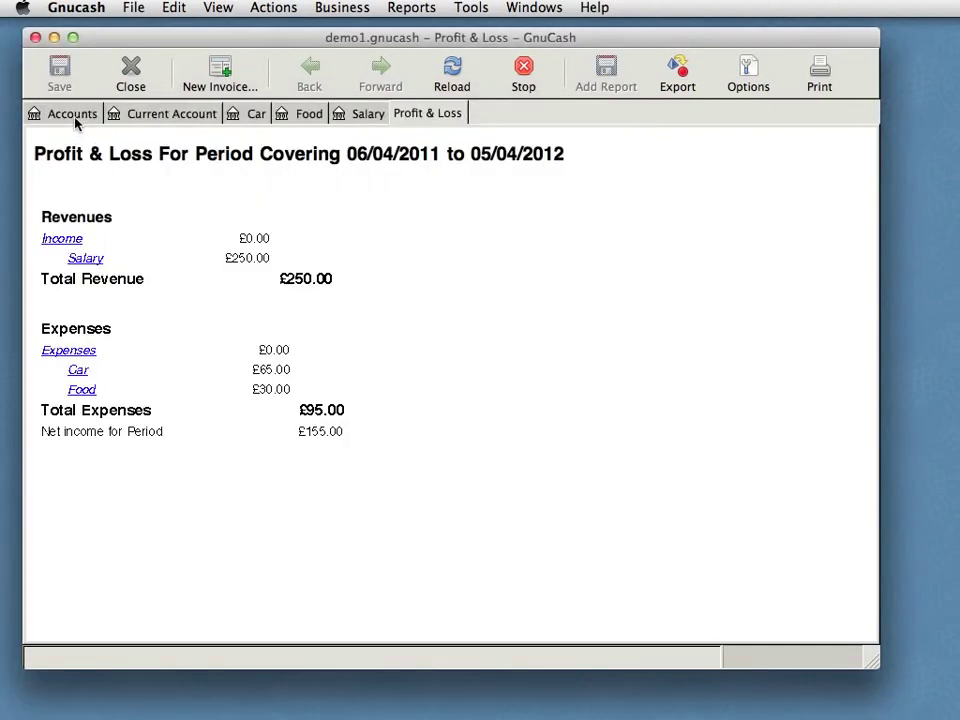
# Step: Return to the Current Account register, glance at File > Import, and widen the window
pyautogui.click(148, 118)
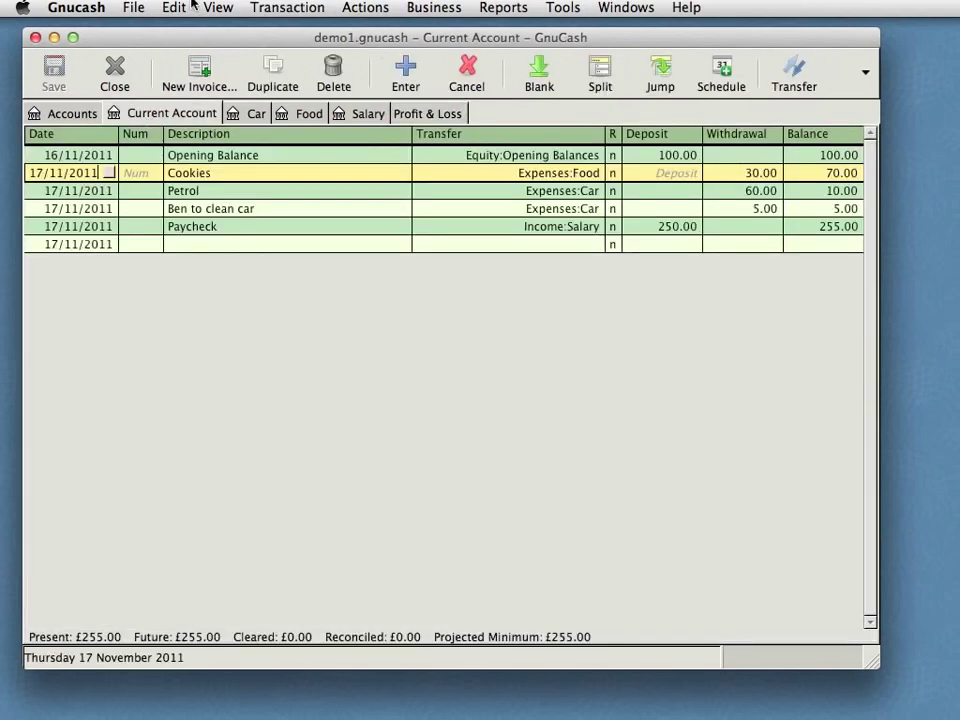
pyautogui.click(135, 8)
pyautogui.moveTo(268, 65)
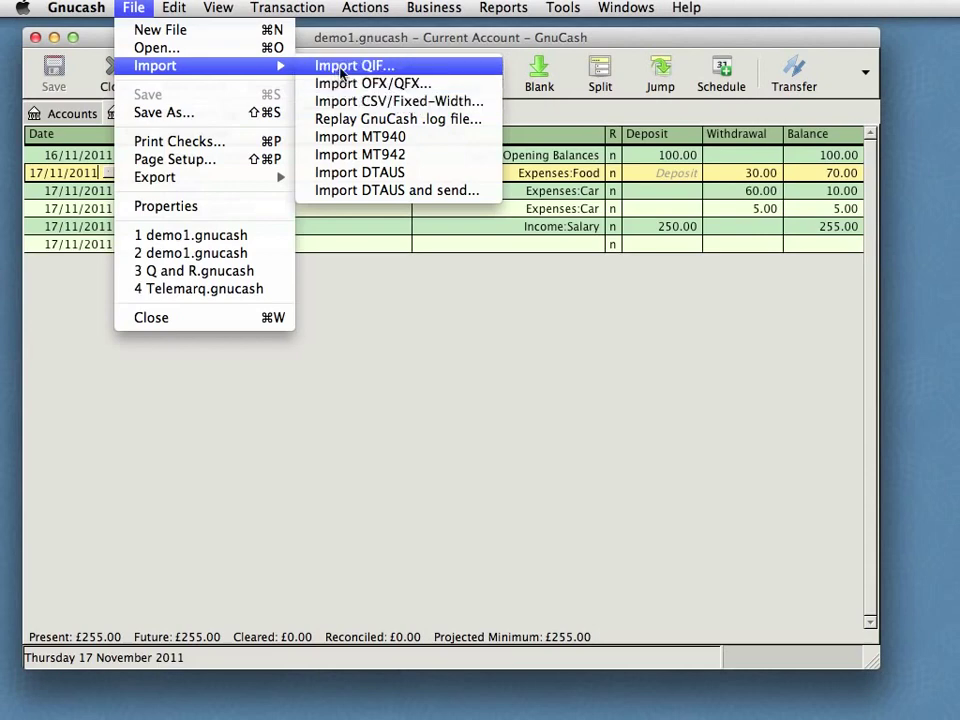
pyautogui.click(398, 450)
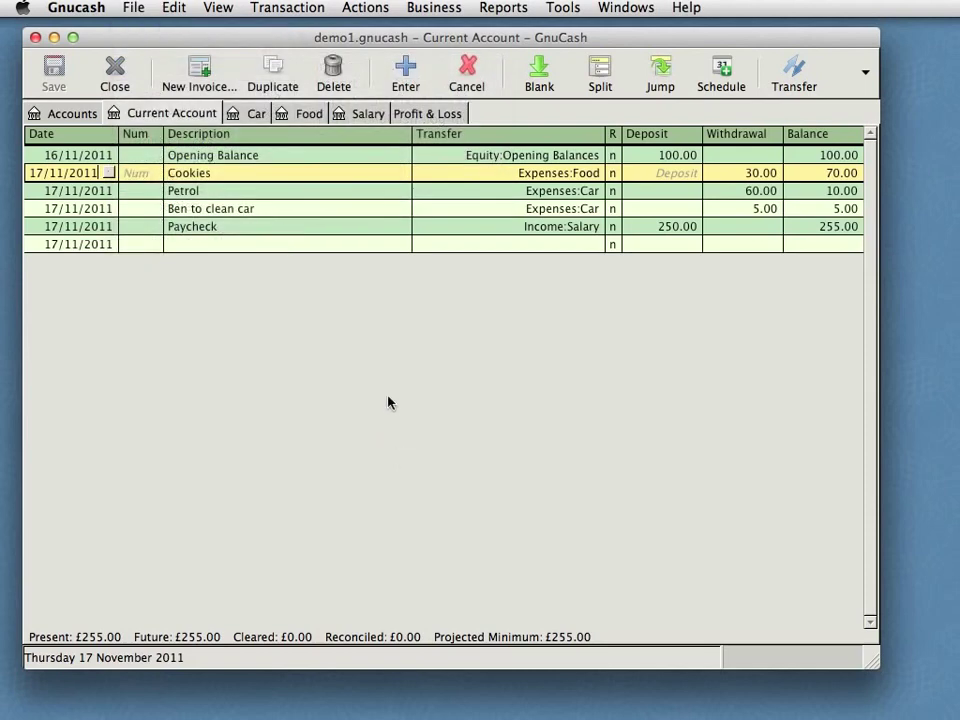
pyautogui.moveTo(611, 37); pyautogui.dragTo(590, 41)
pyautogui.moveTo(859, 445); pyautogui.dragTo(930, 437)
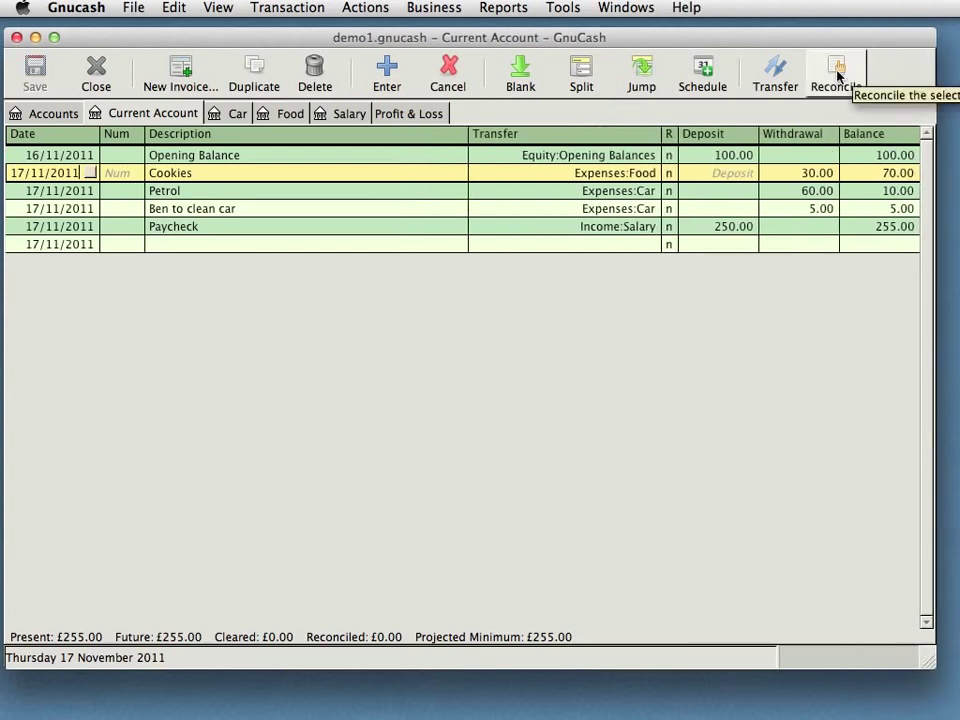
# Step: Open Current Account reconcile details with statement date 17/11/2011 and ending balance 255.00
pyautogui.click(838, 77)
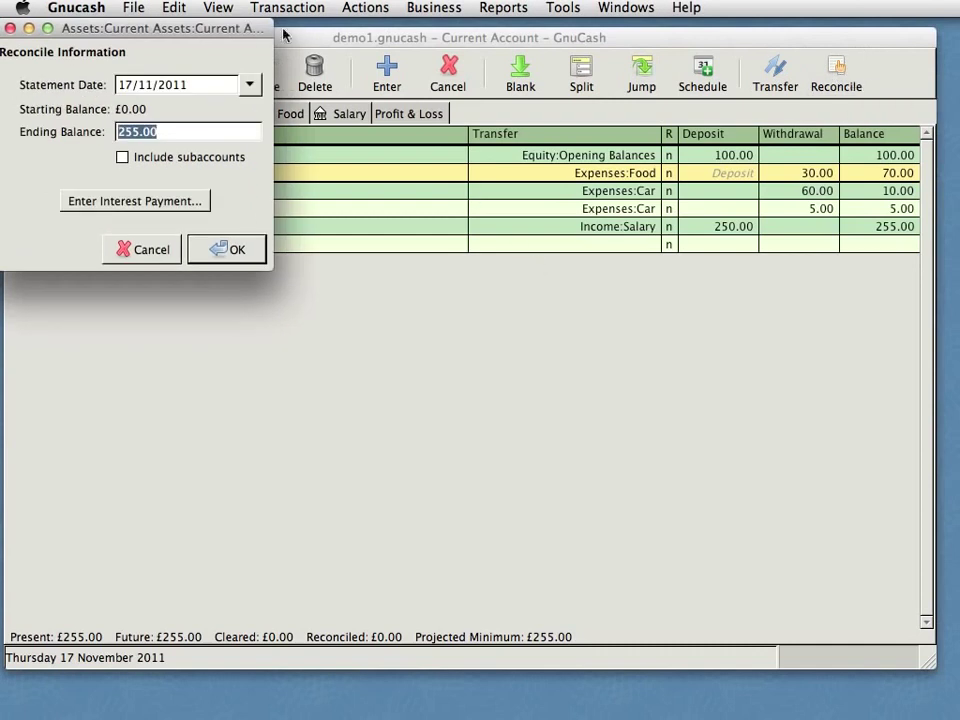
pyautogui.moveTo(161, 30); pyautogui.dragTo(250, 63)
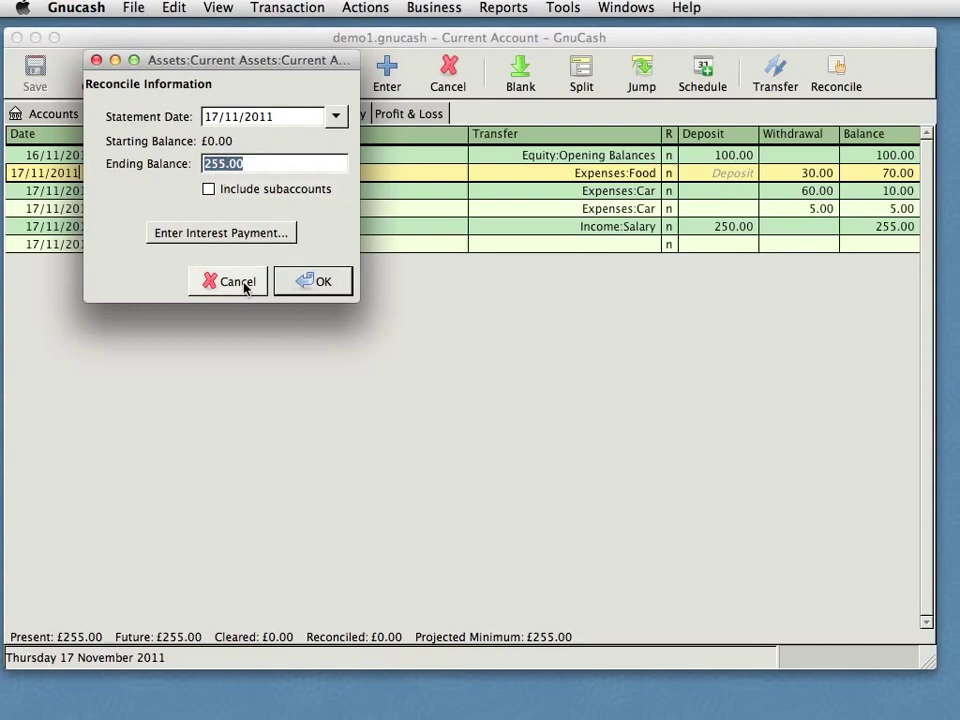
# Step: Tick all five Current Account transactions as reconciled, then cancel the reconciliation
pyautogui.click(315, 281)
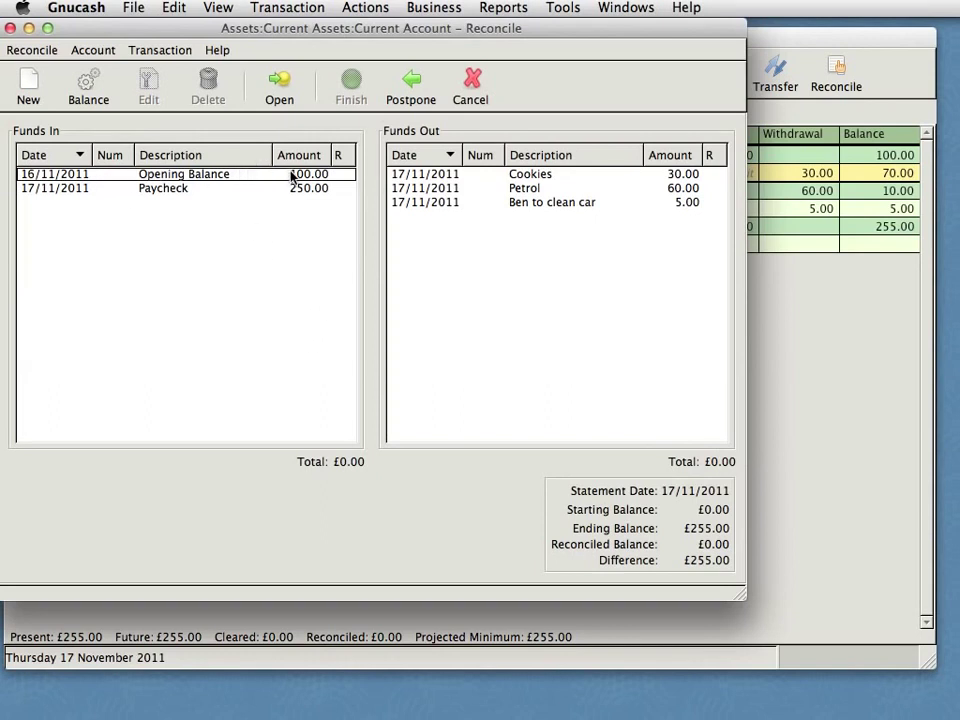
pyautogui.click(344, 175)
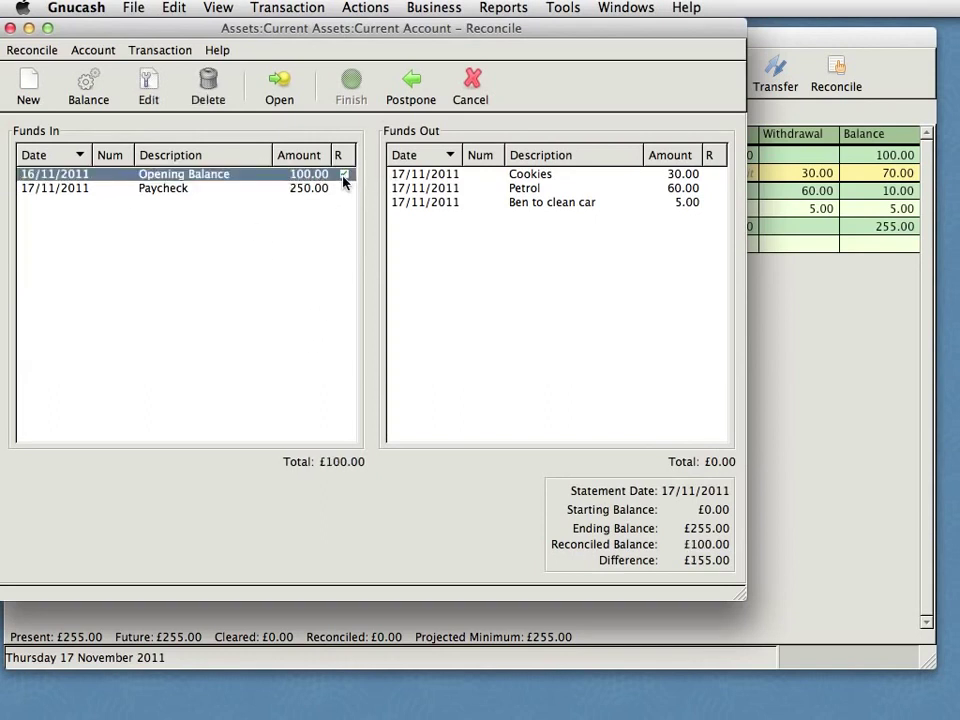
pyautogui.click(714, 175)
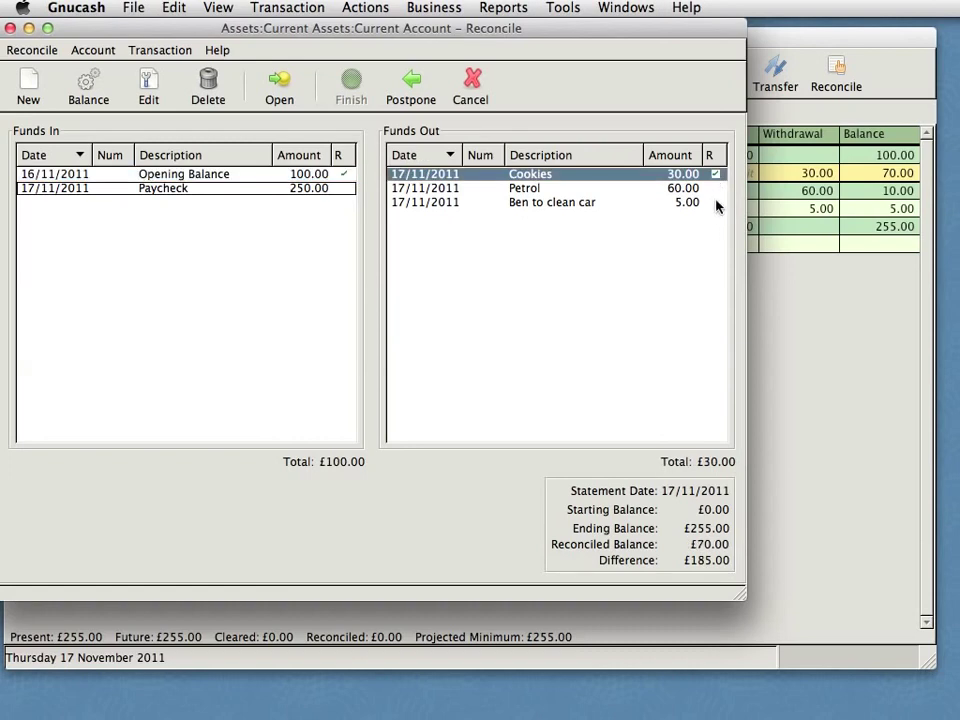
pyautogui.click(716, 188)
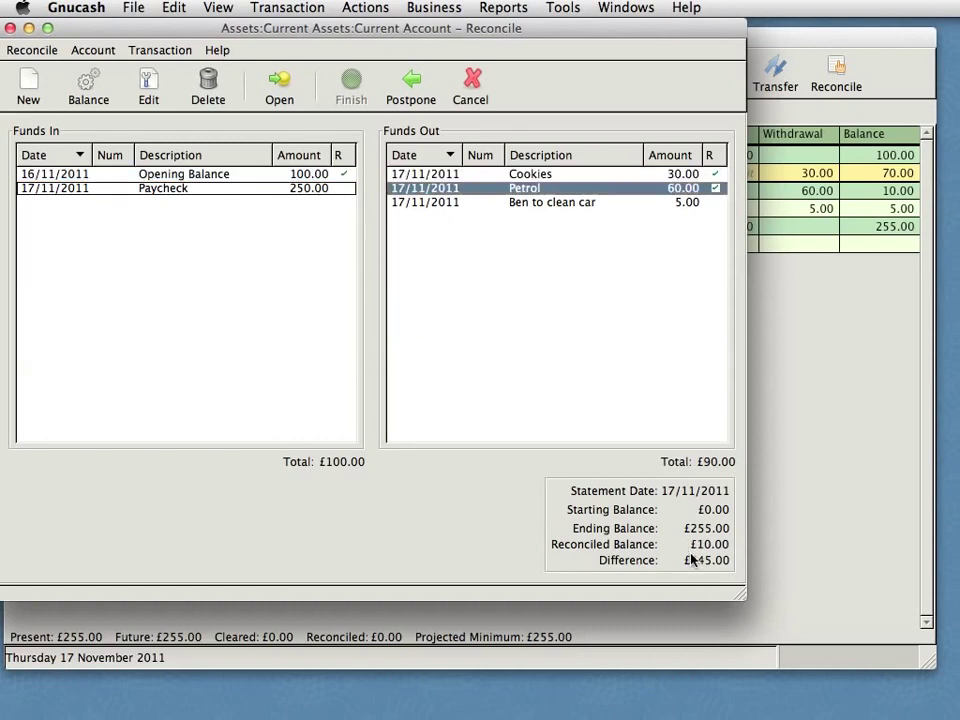
pyautogui.click(343, 188)
pyautogui.click(714, 203)
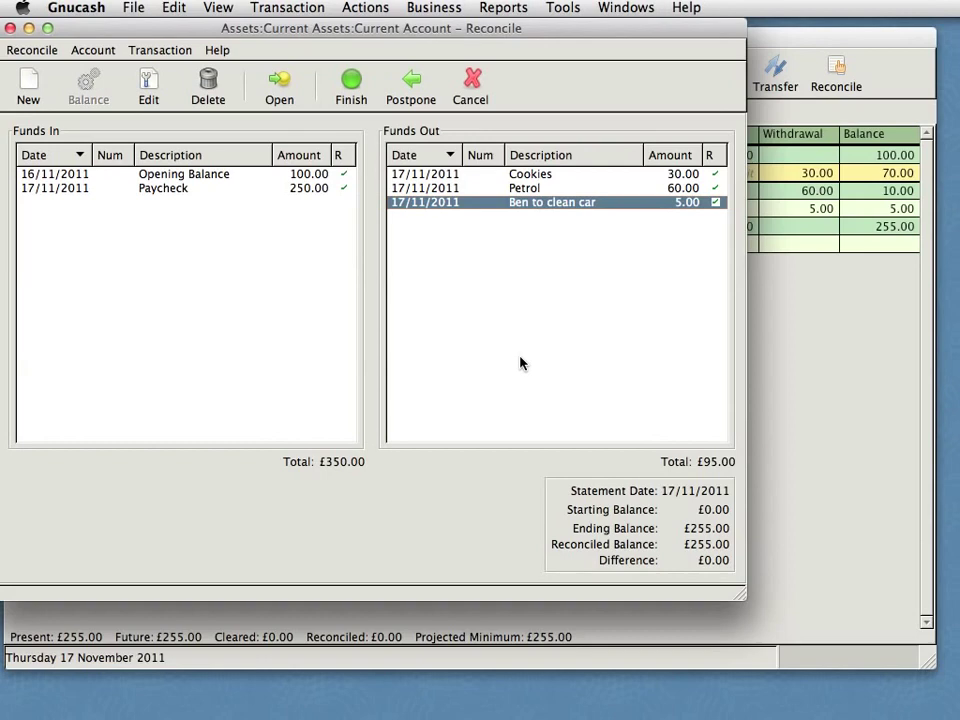
pyautogui.click(474, 88)
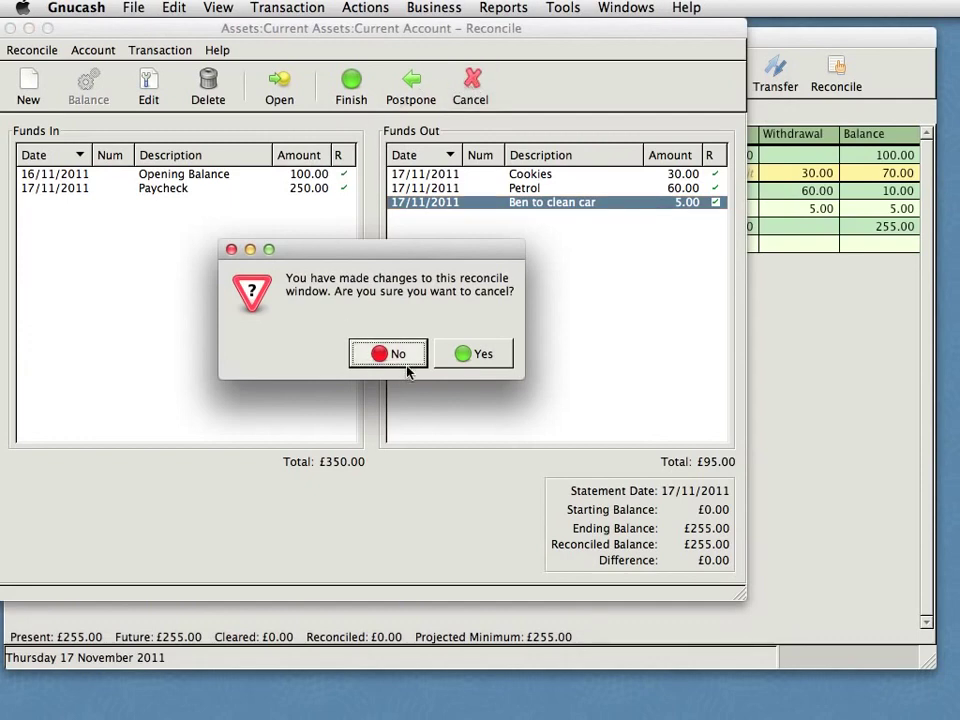
pyautogui.click(470, 354)
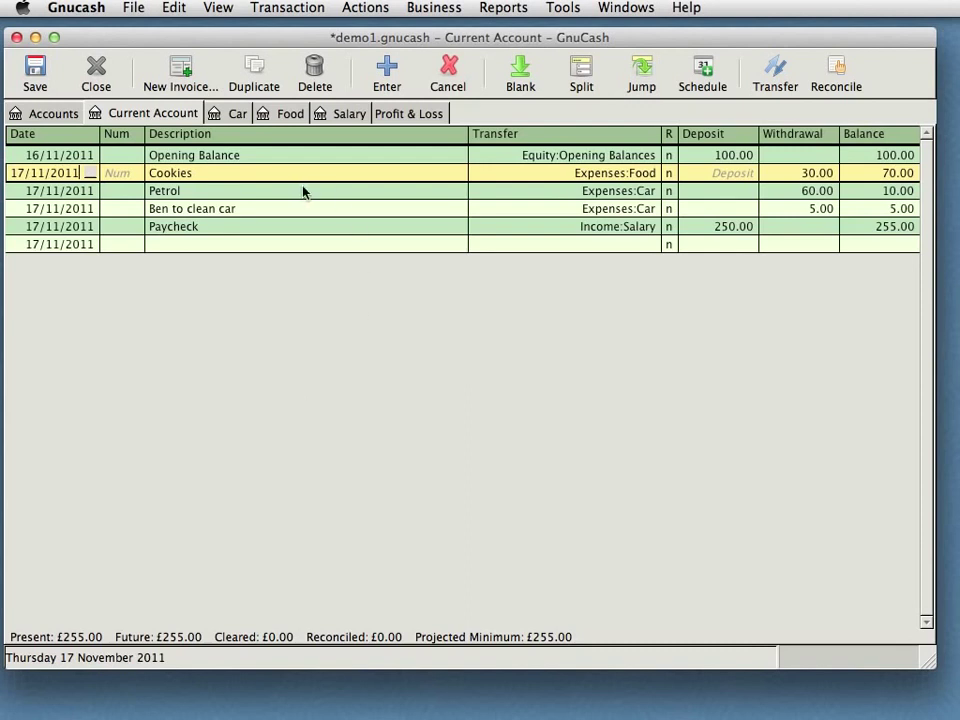
# Step: Select the blank row, then the Cookies transaction, then return to the blank transaction
pyautogui.click(155, 246)
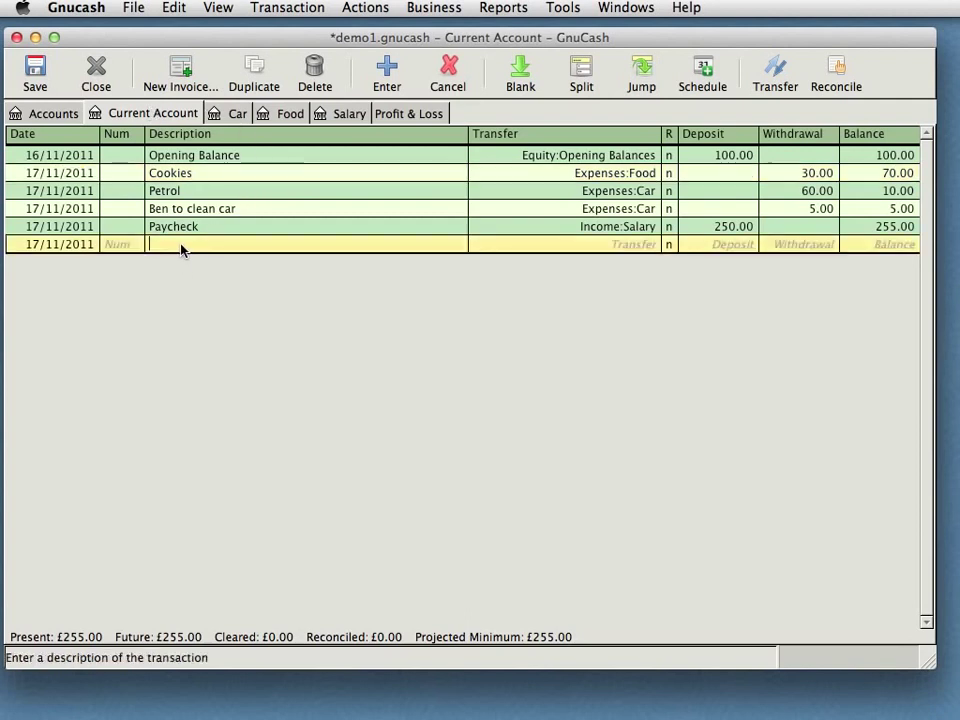
pyautogui.click(257, 178)
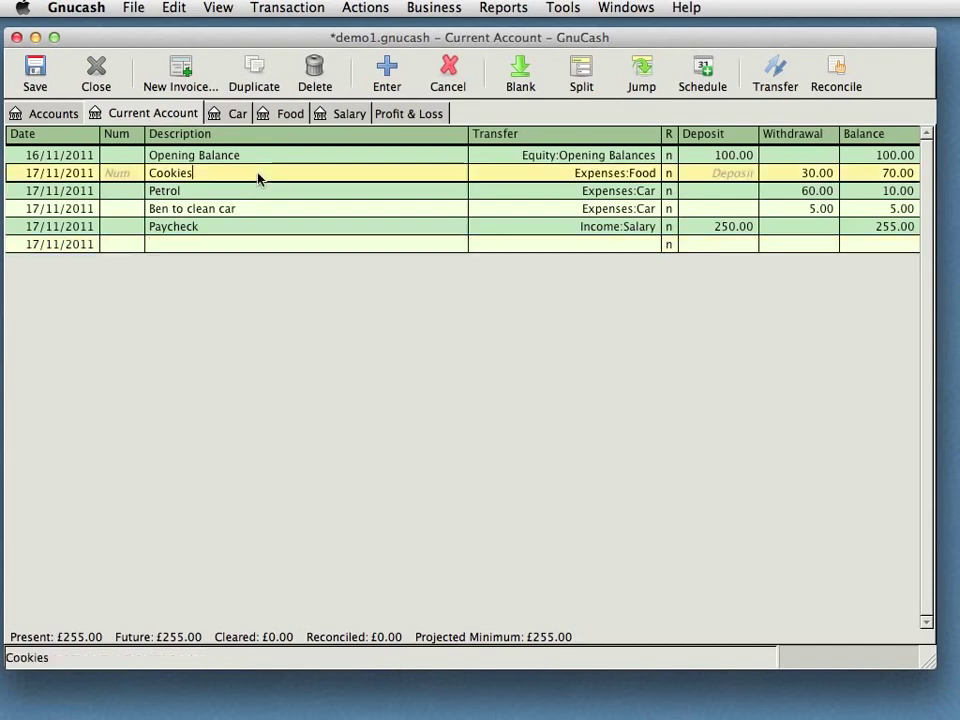
pyautogui.click(522, 78)
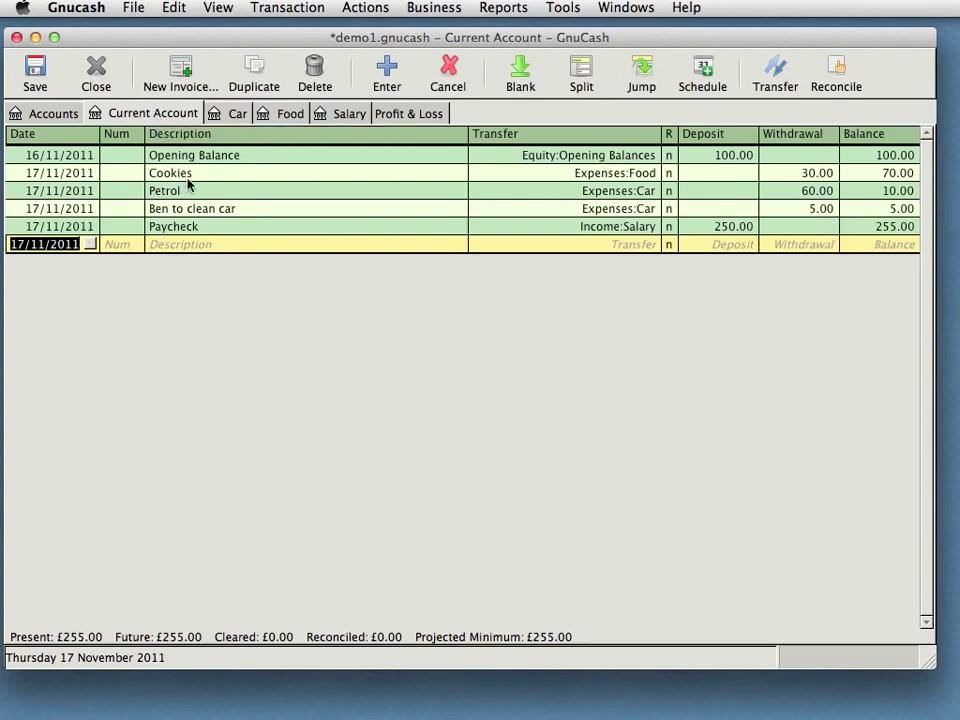
# Step: Start an Actions > Transfer of 15.00 described 'More cookies'
pyautogui.click(310, 9)
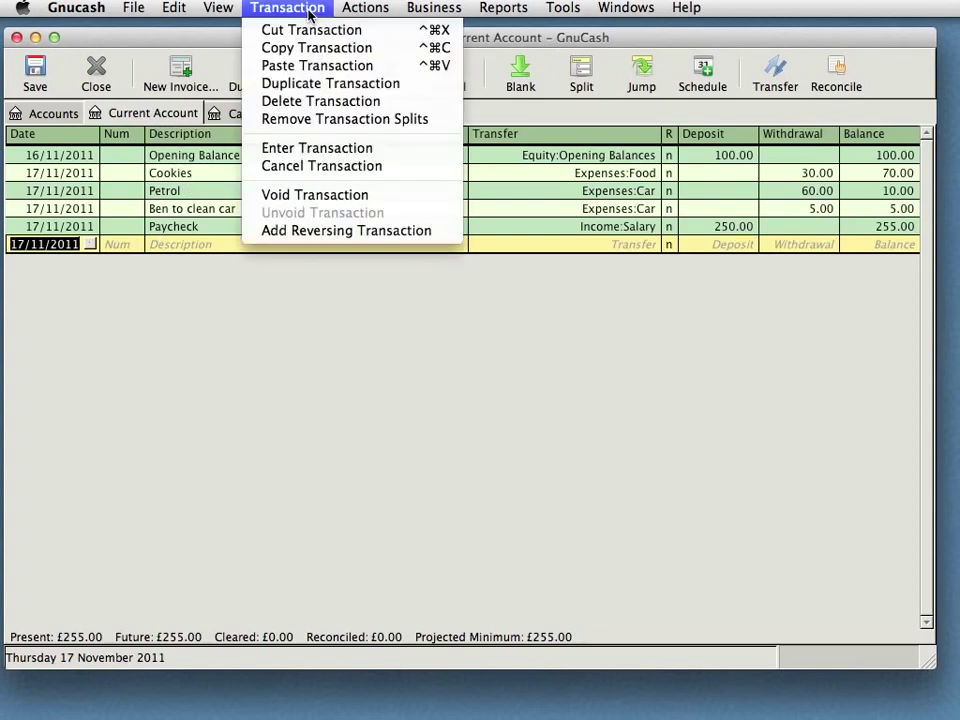
pyautogui.moveTo(364, 10)
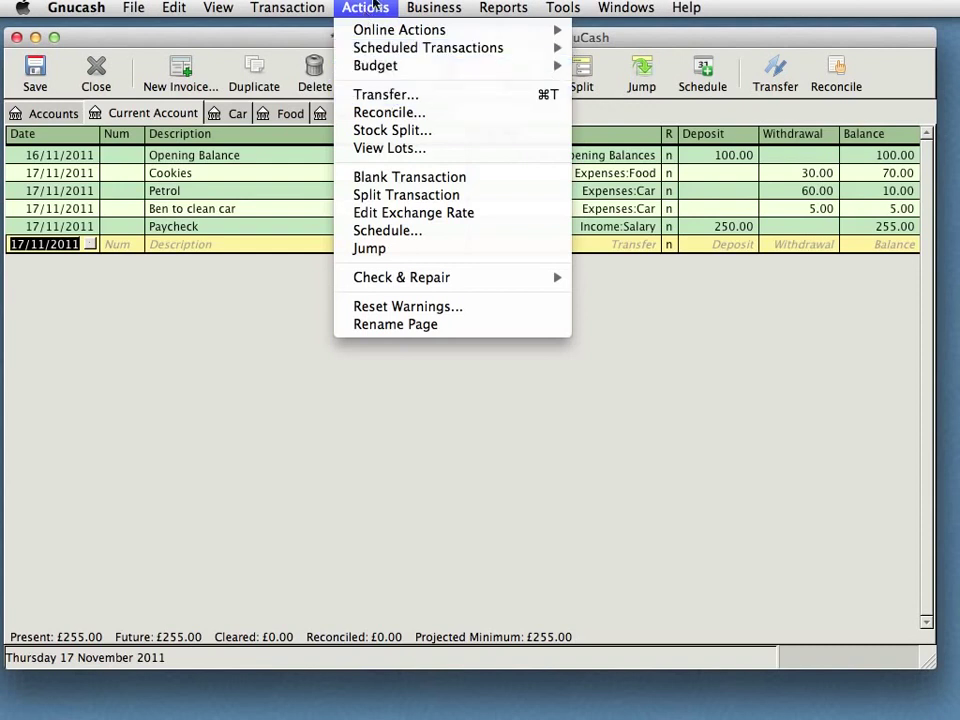
pyautogui.click(391, 97)
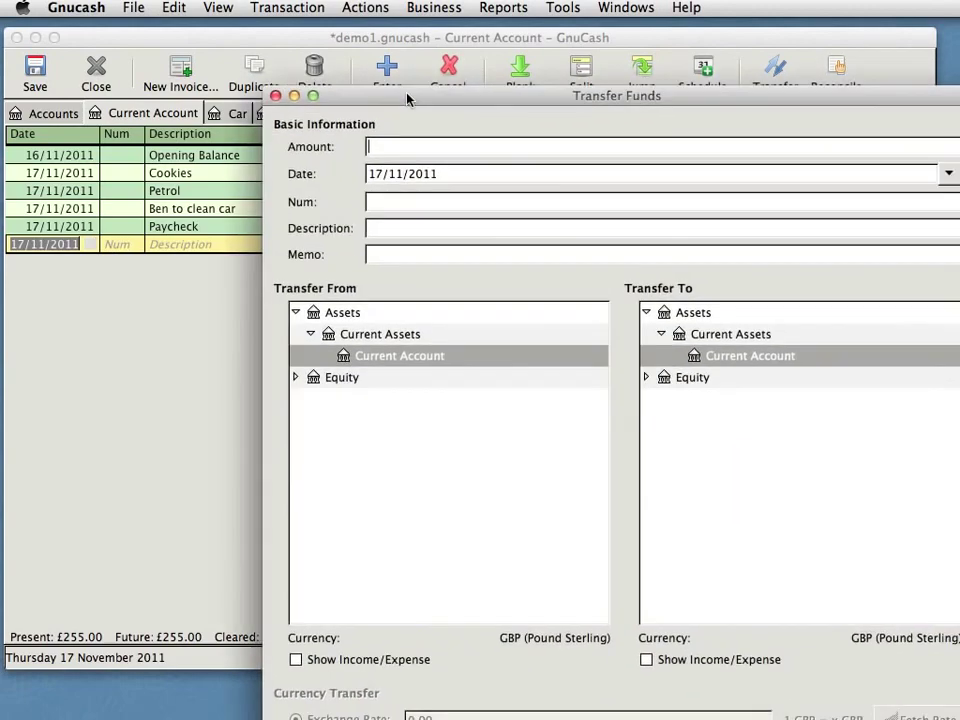
pyautogui.moveTo(391, 95); pyautogui.dragTo(276, 30)
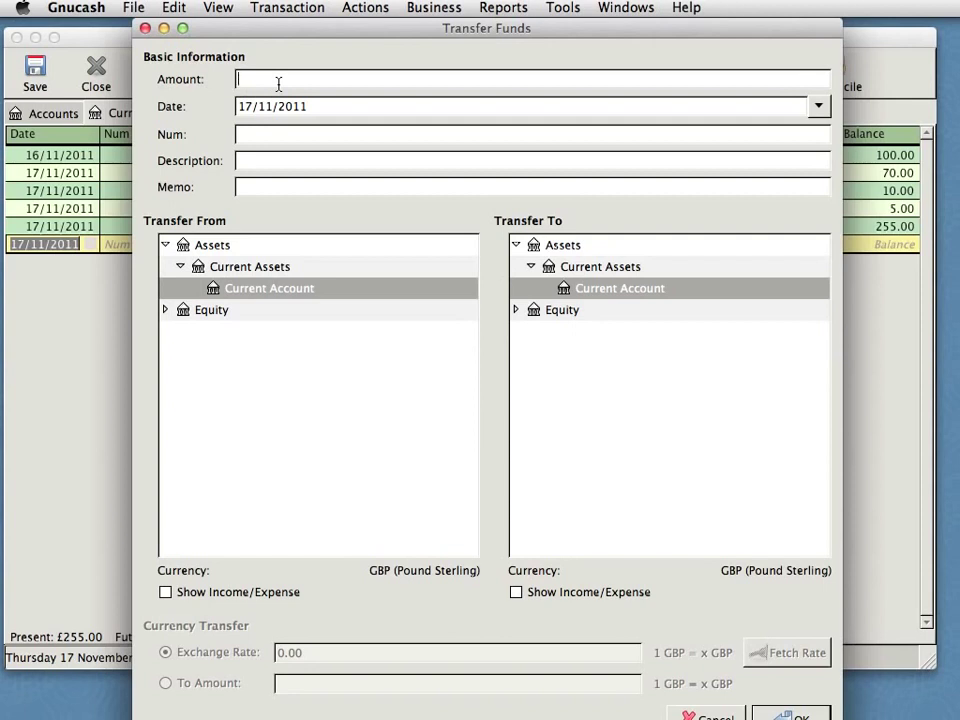
pyautogui.write('15')
pyautogui.click(277, 104)
pyautogui.click(278, 136)
pyautogui.click(270, 161)
pyautogui.write('More cookies')
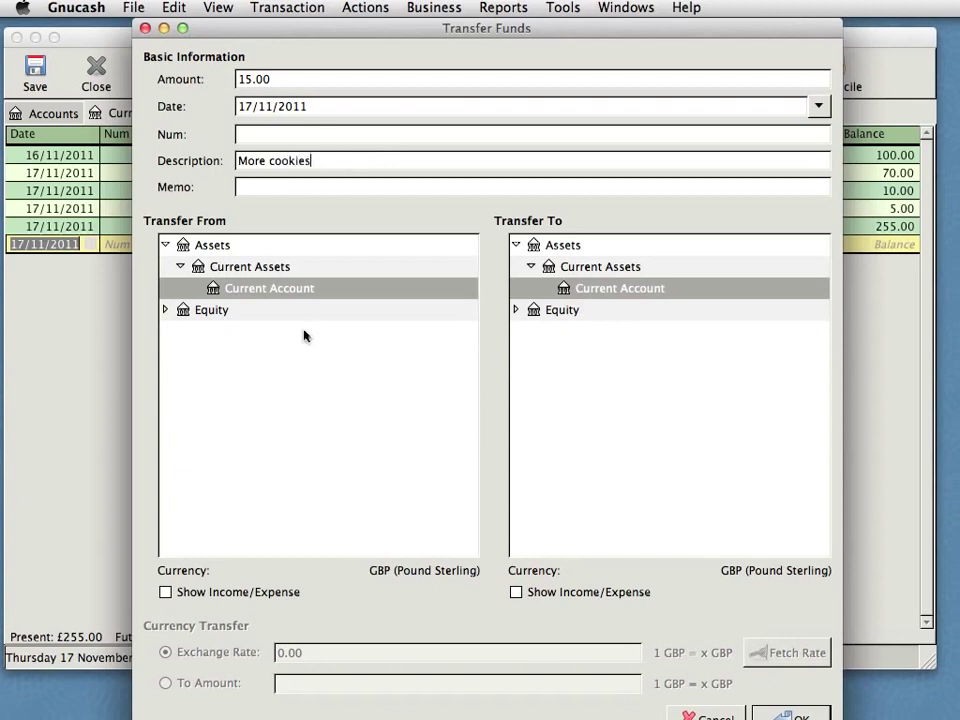
# Step: Show income/expense accounts, choose Expenses:Food as destination, and confirm the transfer
pyautogui.click(533, 340)
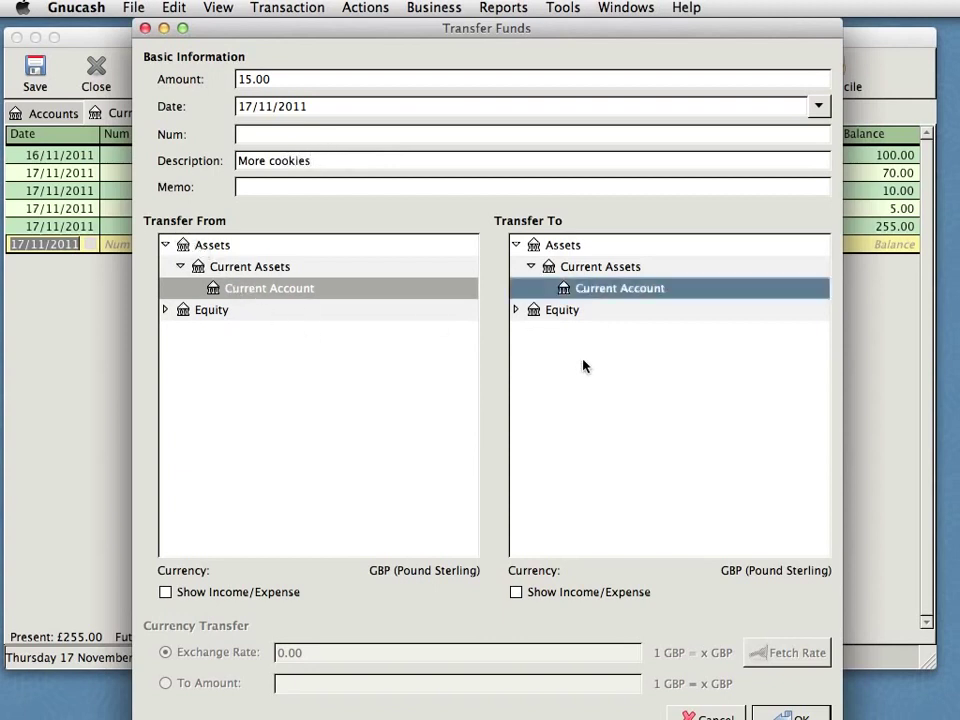
pyautogui.click(514, 593)
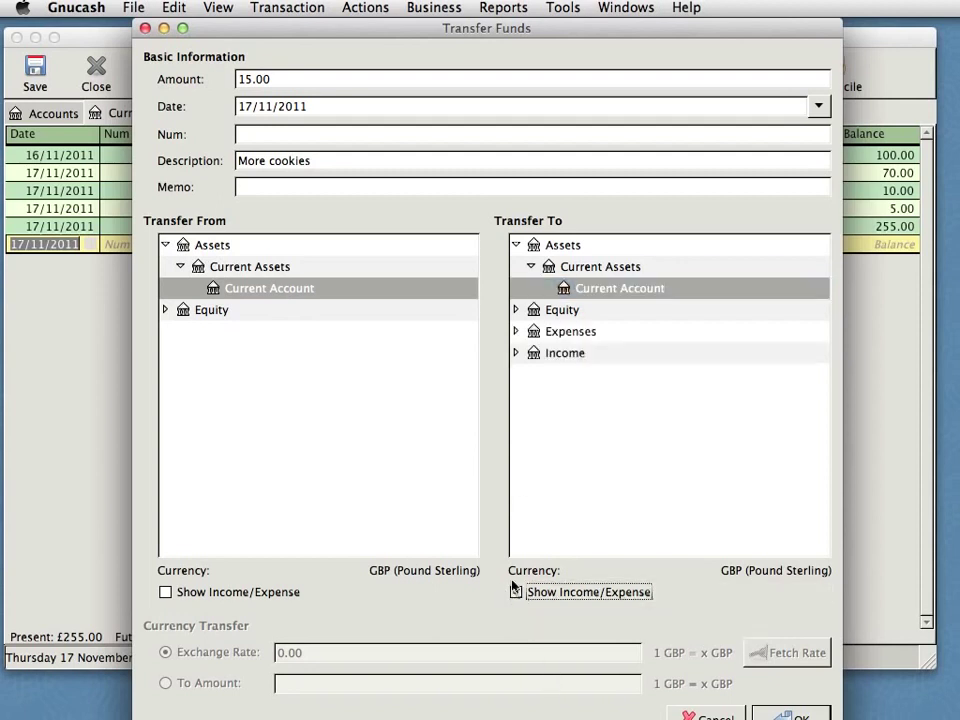
pyautogui.click(515, 331)
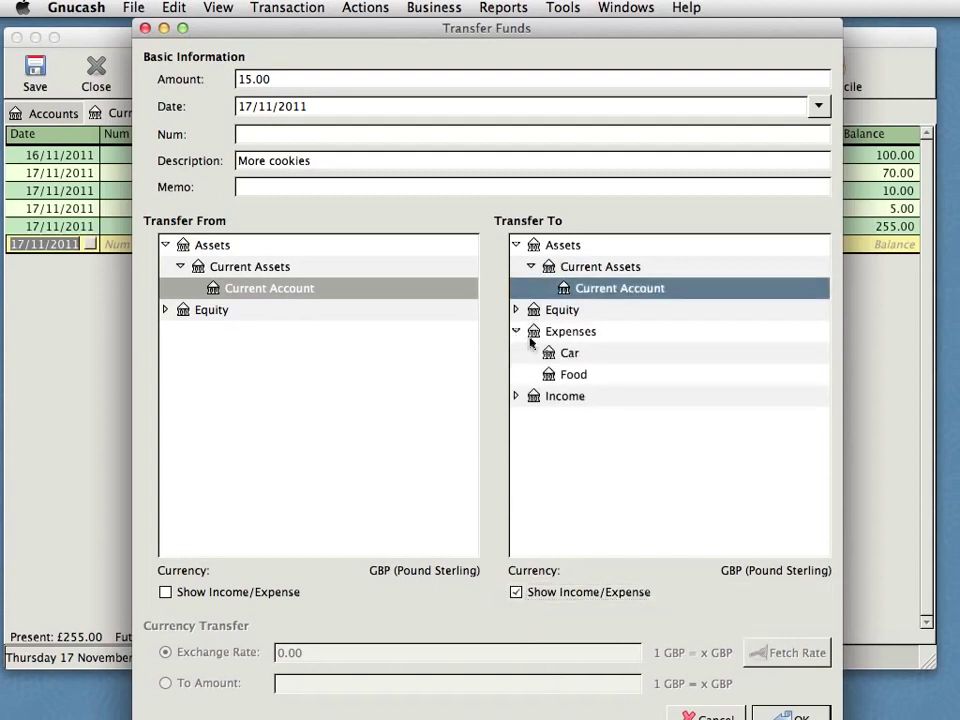
pyautogui.click(573, 376)
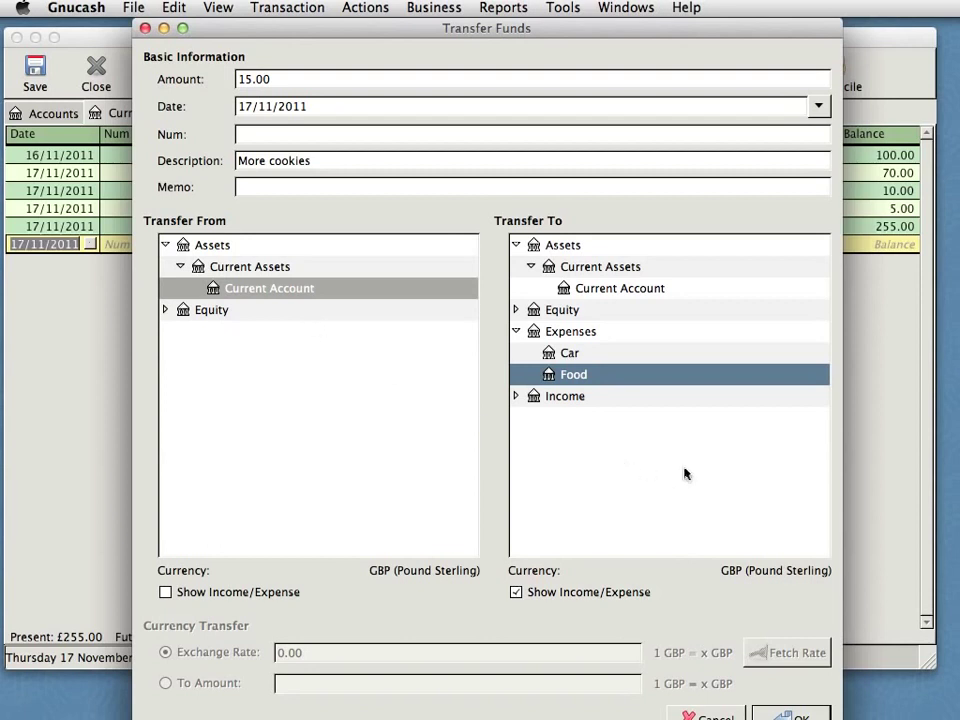
pyautogui.click(778, 716)
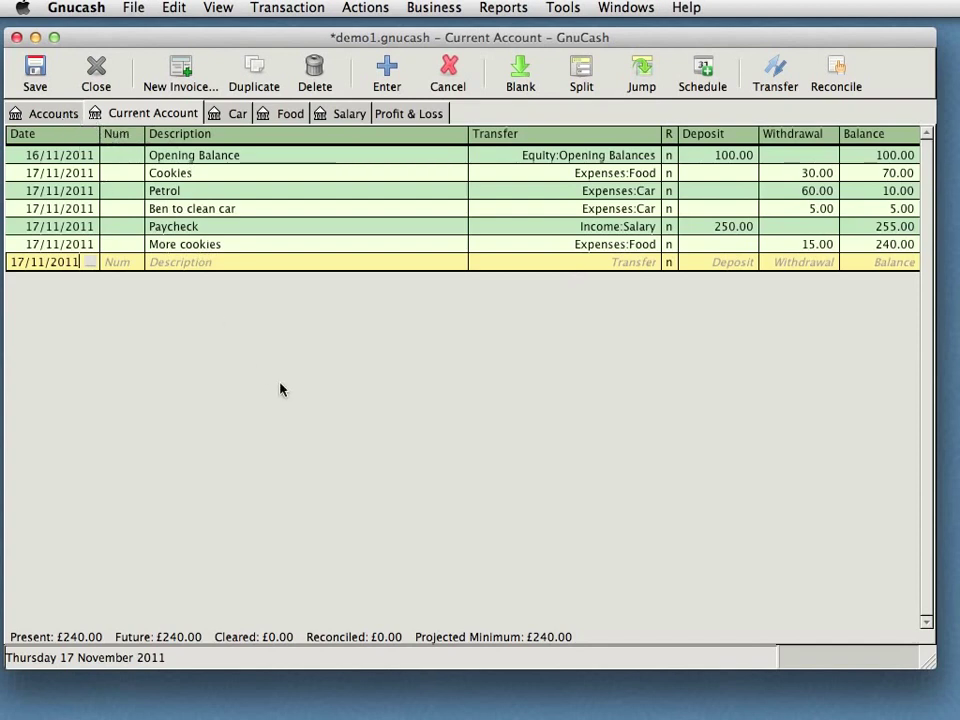
# Step: Duplicate the 5.00 'Ben to clean car' Expenses:Car withdrawal with the date 18/11/2011
pyautogui.click(283, 248)
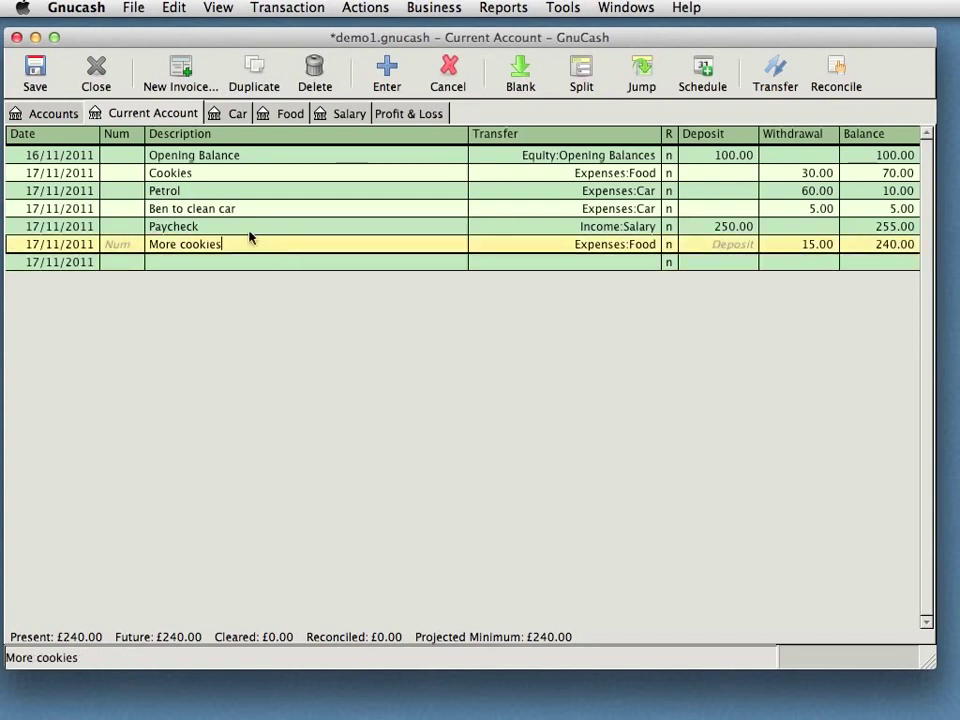
pyautogui.click(269, 208)
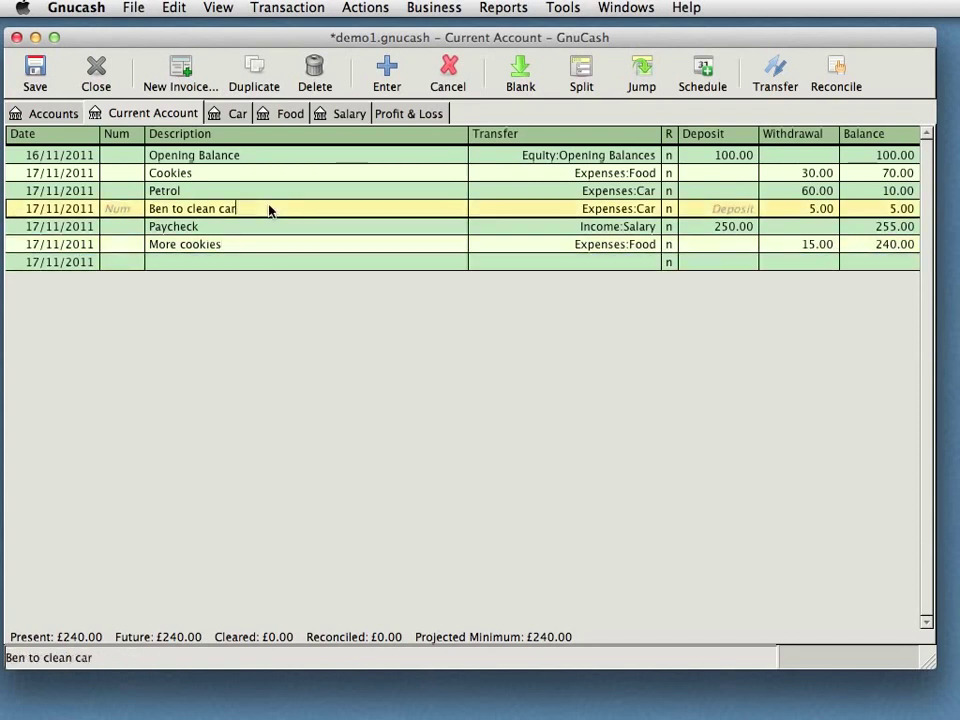
pyautogui.click(257, 84)
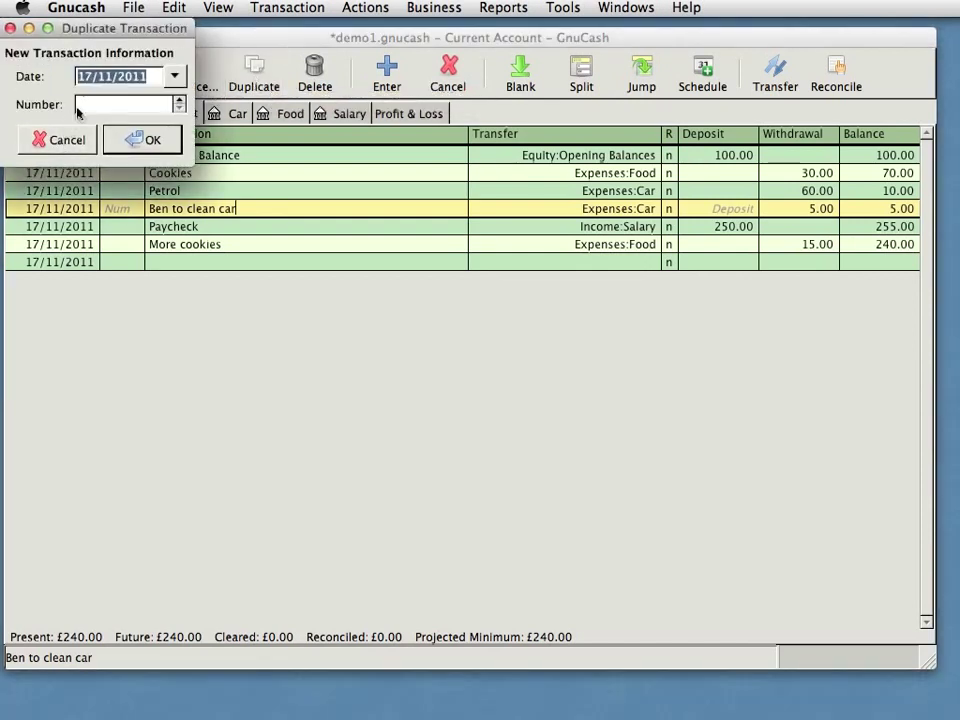
pyautogui.click(86, 77)
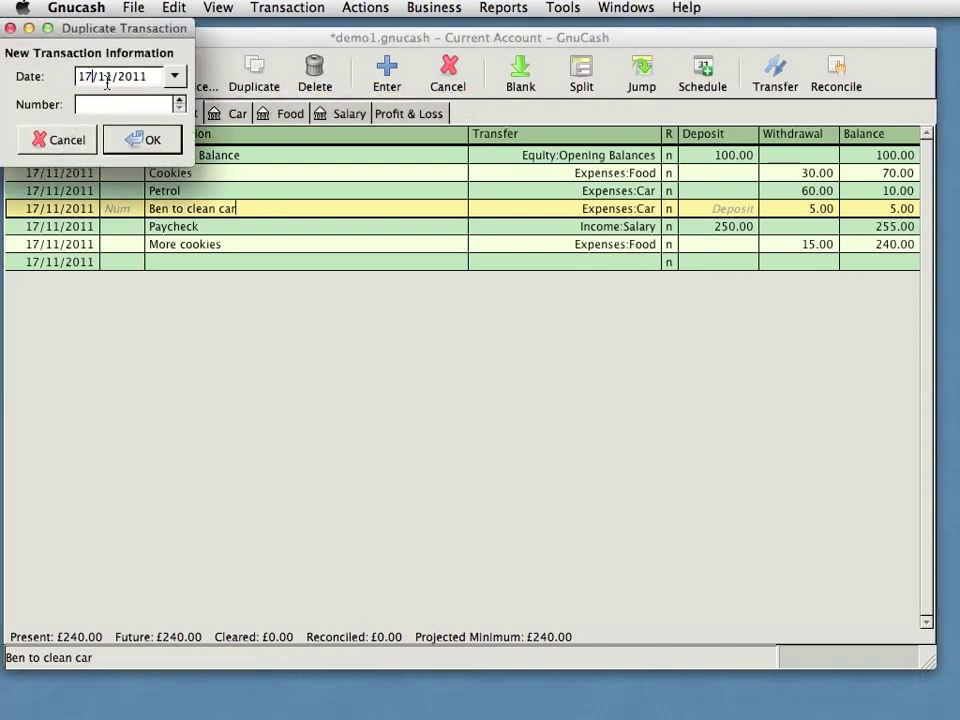
pyautogui.press('BackSpace')
pyautogui.write('8')
pyautogui.click(137, 136)
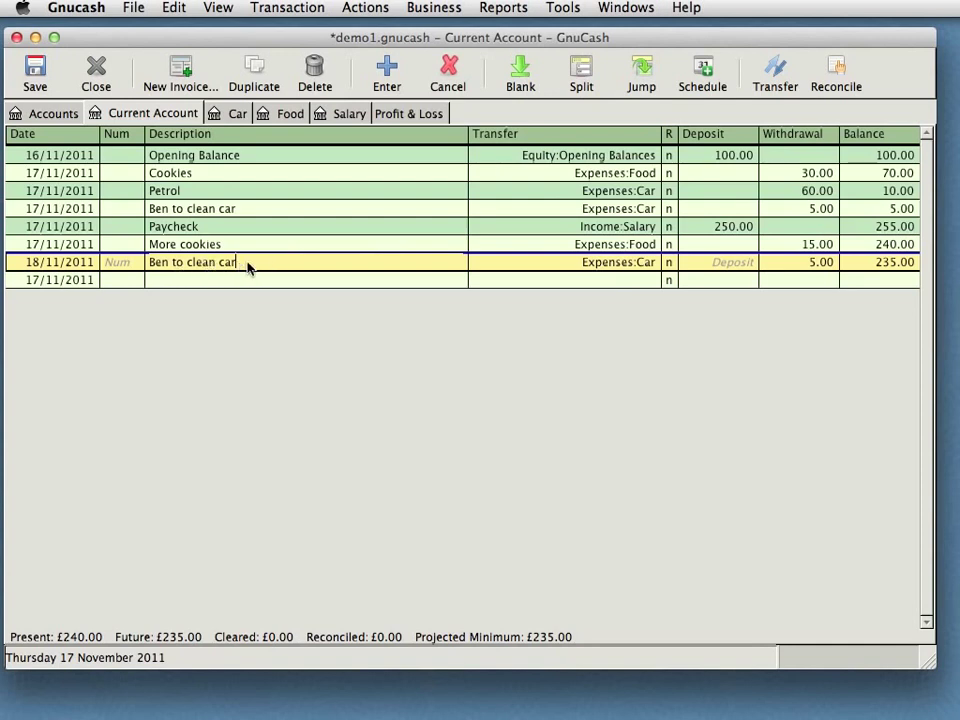
# Step: Schedule 'Ben to clean car' to repeat monthly from 18/12/2011 with no end date
pyautogui.click(704, 74)
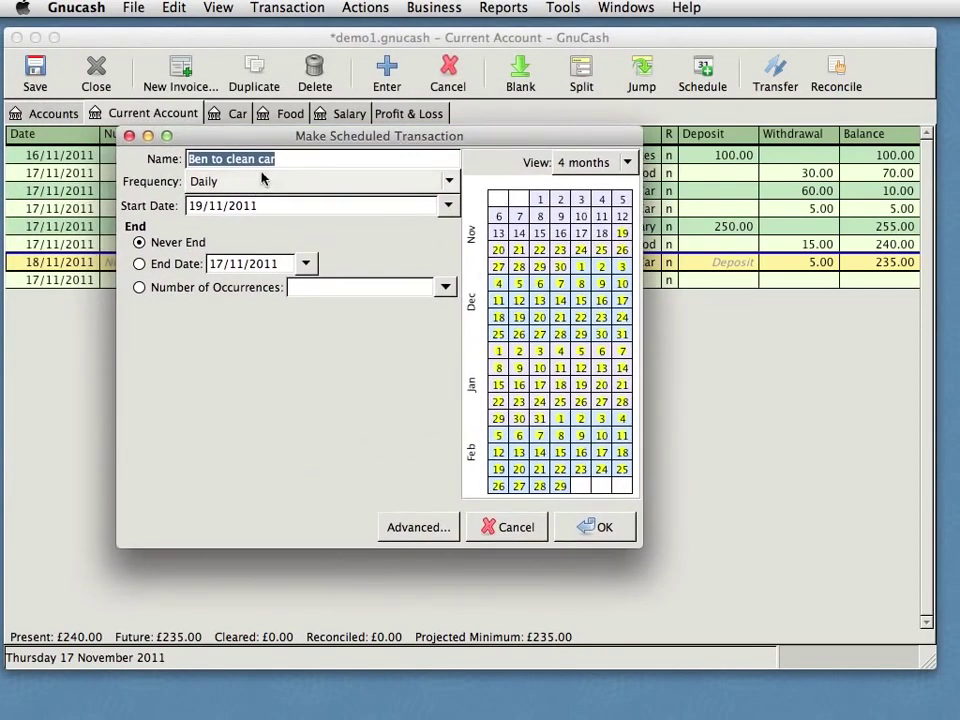
pyautogui.click(242, 184)
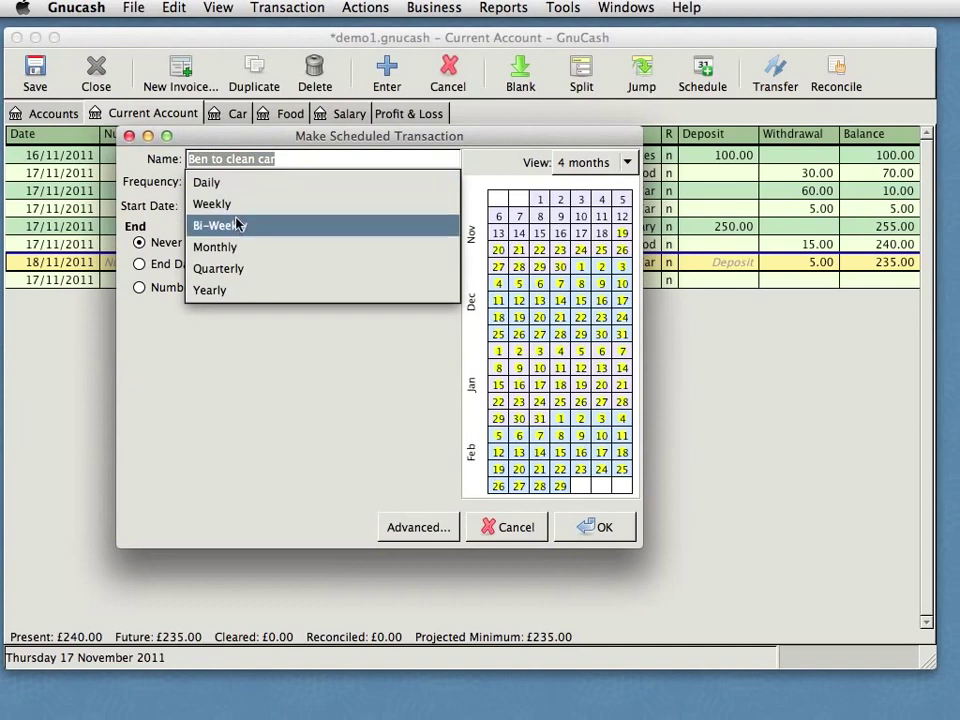
pyautogui.click(239, 248)
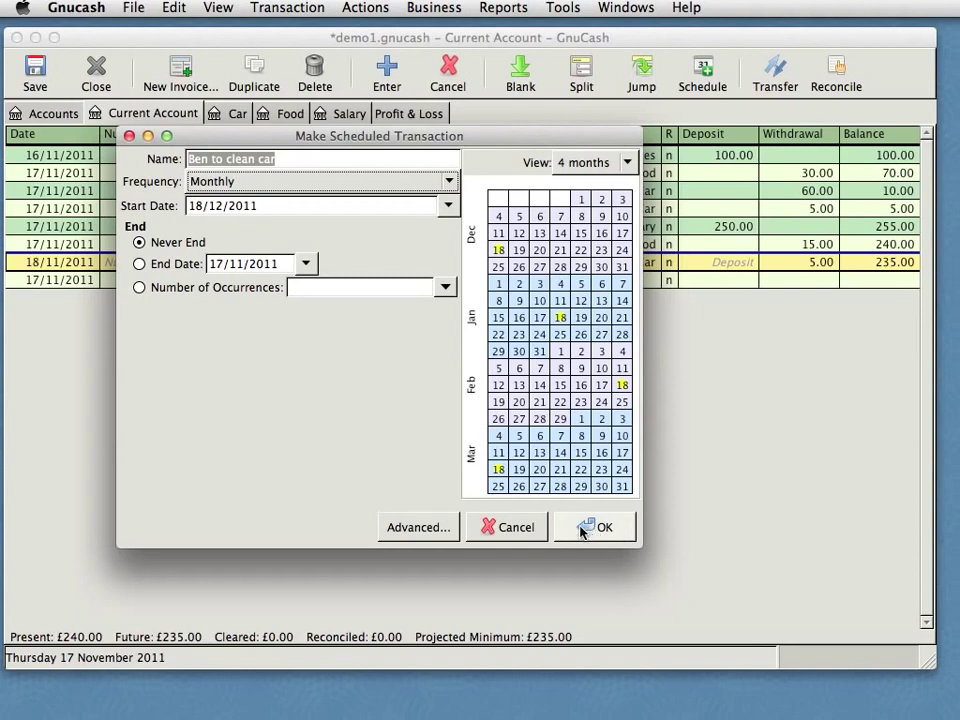
pyautogui.click(522, 529)
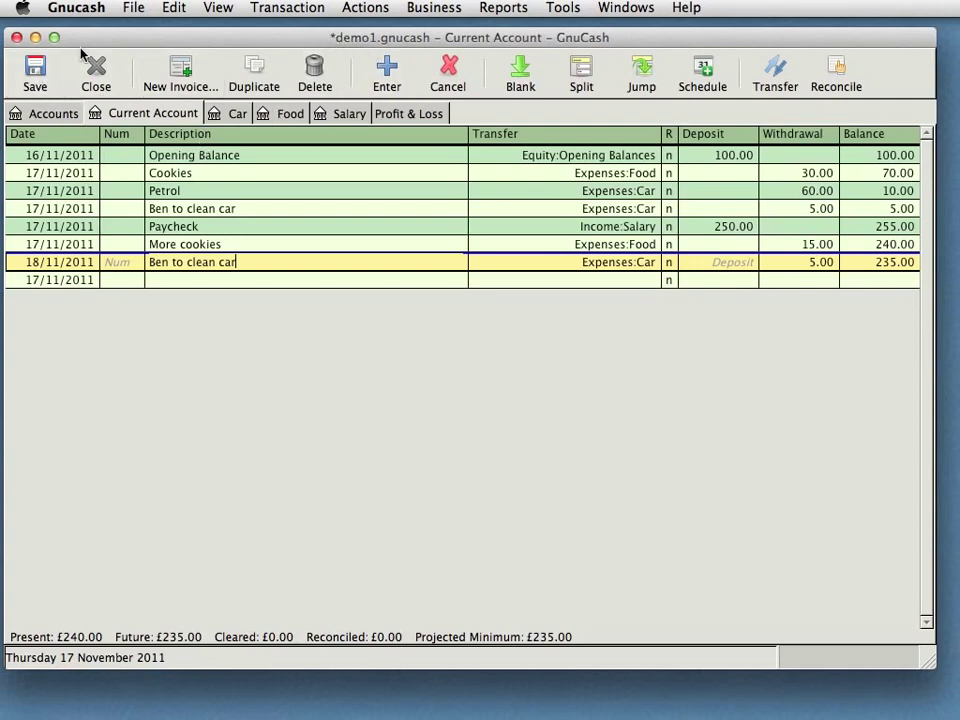
# Step: Save demo1.gnucash, then review the General page of GnuCash Preferences and close it
pyautogui.click(28, 70)
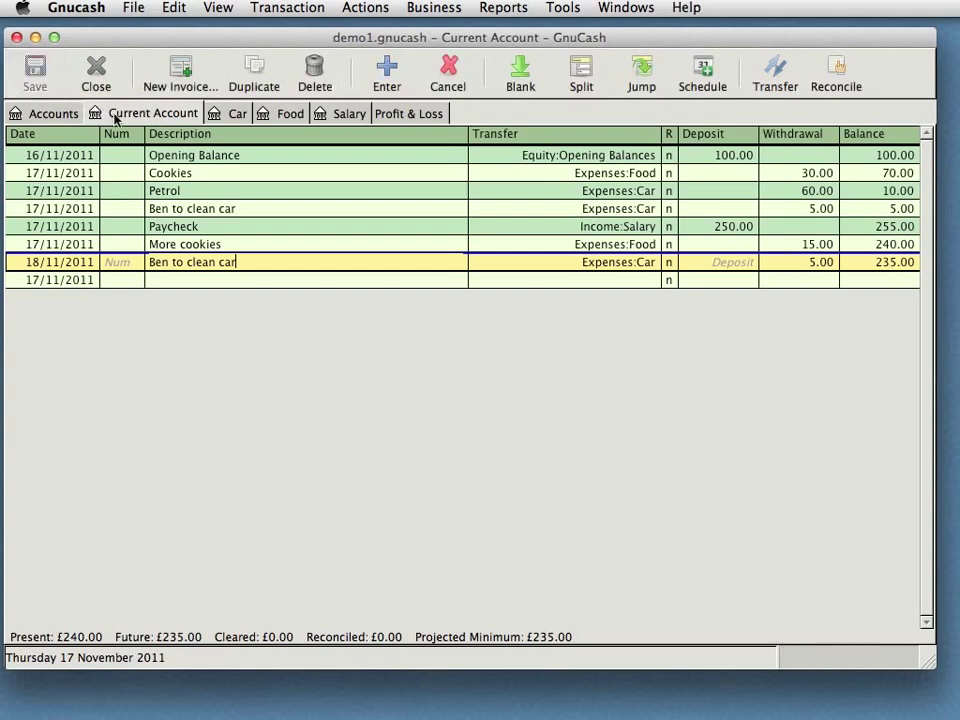
pyautogui.click(80, 9)
pyautogui.click(96, 60)
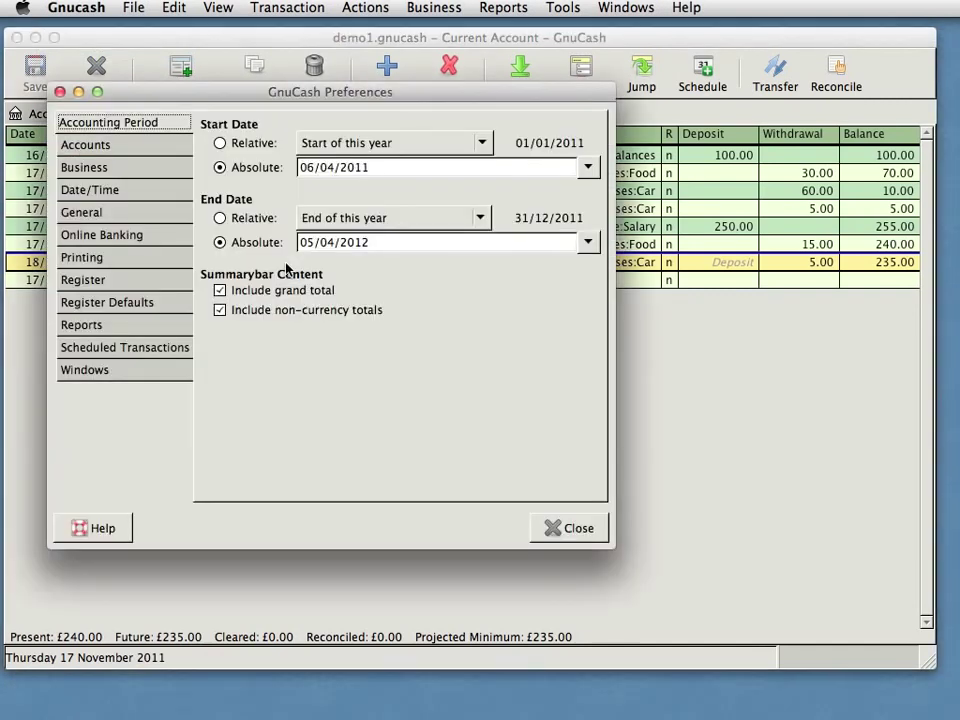
pyautogui.click(106, 212)
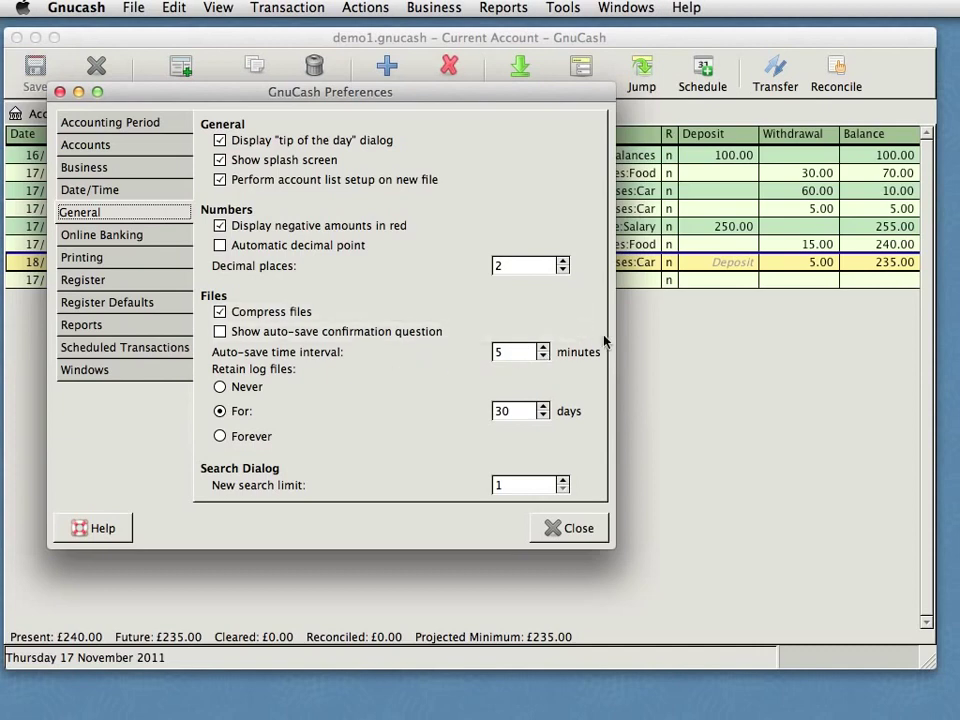
pyautogui.click(575, 528)
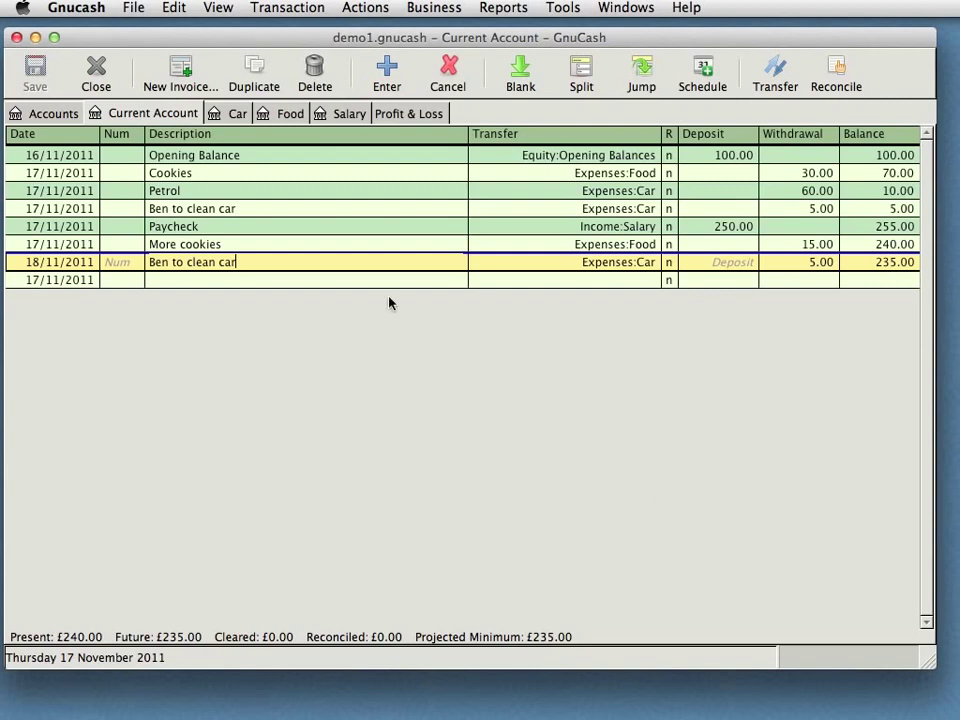
# Step: Browse the Business menu and its submenus to find the General Ledger tool
pyautogui.click(431, 9)
pyautogui.moveTo(491, 38)
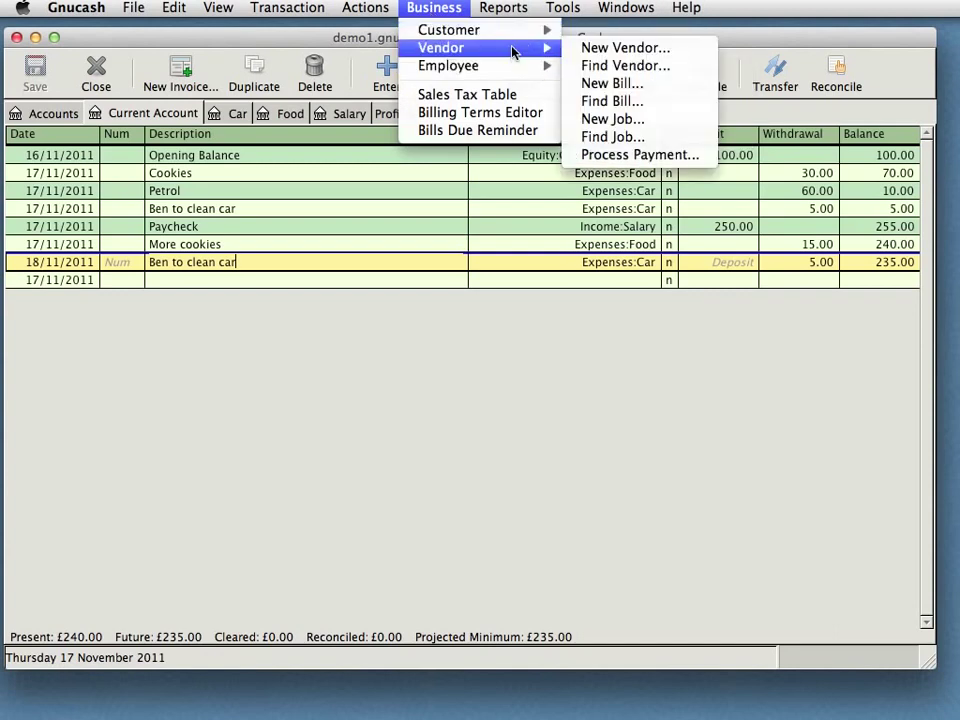
pyautogui.moveTo(553, 12)
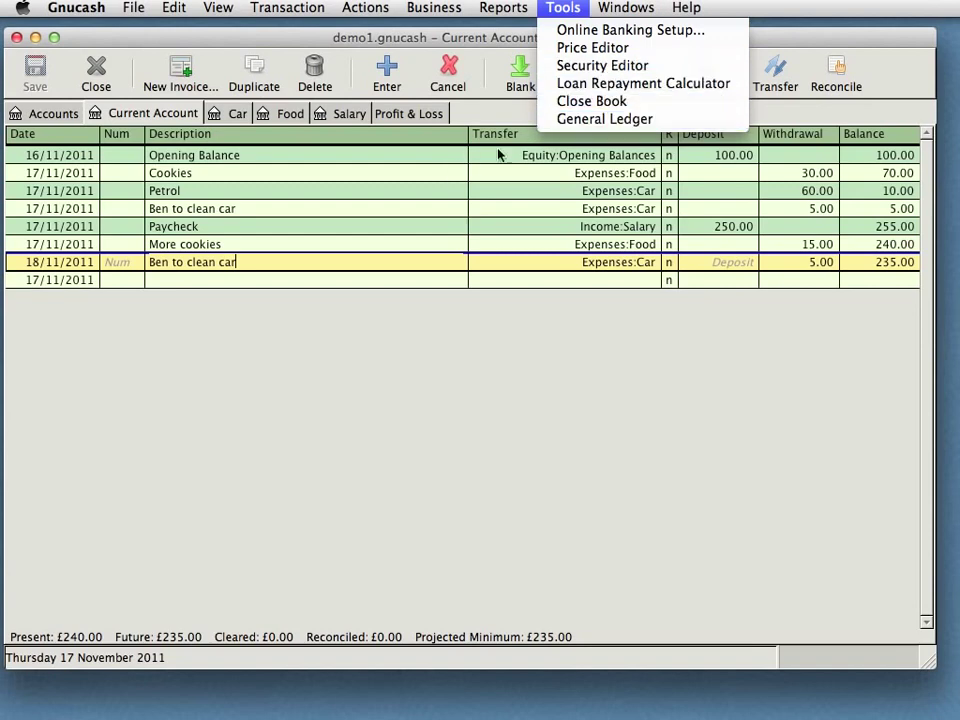
# Step: Open the General Ledger, scroll through its transactions, then return to the Accounts tab
pyautogui.click(634, 119)
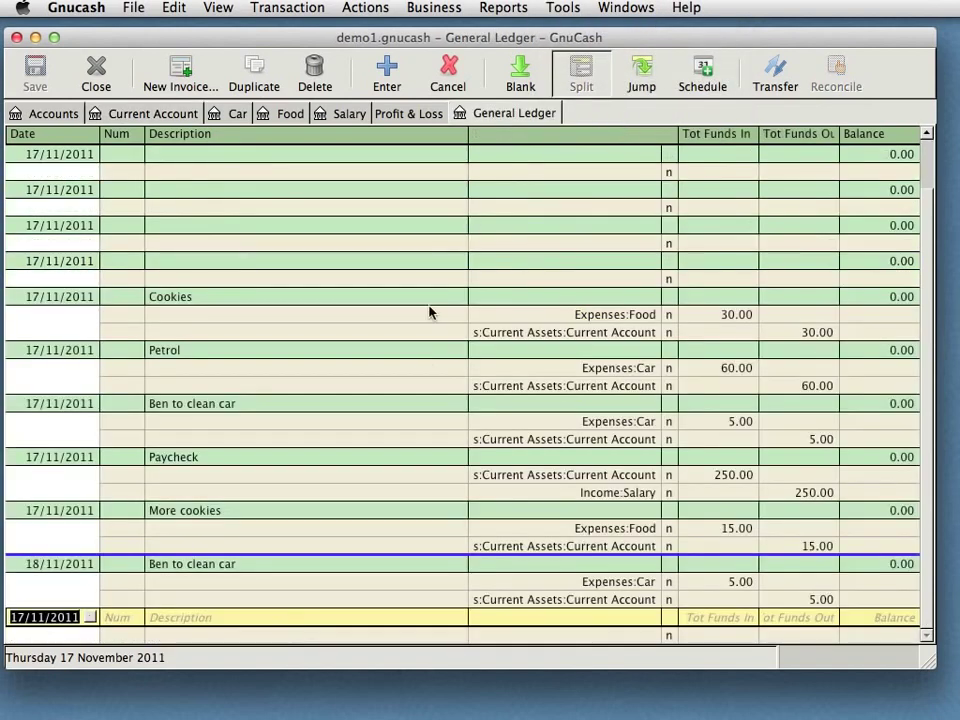
pyautogui.scroll(1, 540, 291)
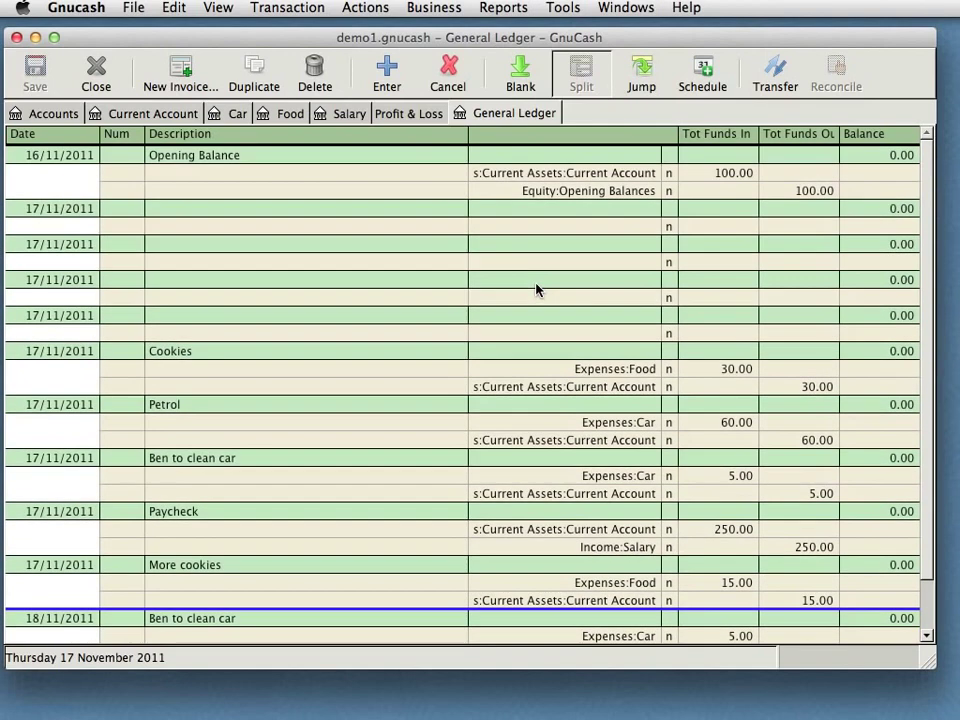
pyautogui.scroll(-1, 536, 289)
pyautogui.scroll(1, 536, 288)
pyautogui.scroll(-1, 602, 251)
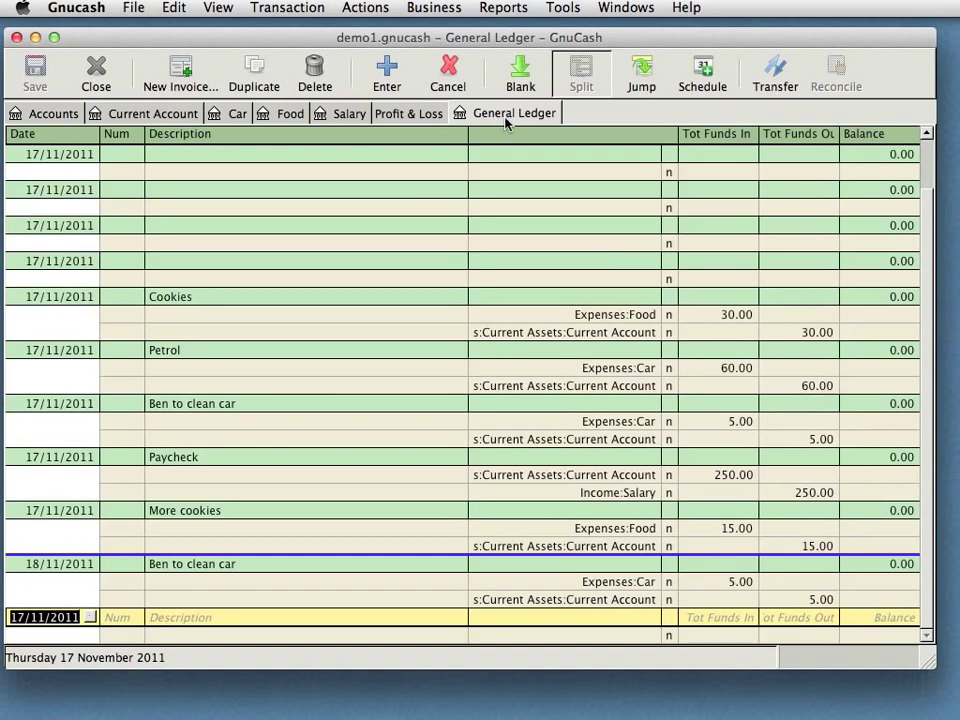
pyautogui.click(15, 116)
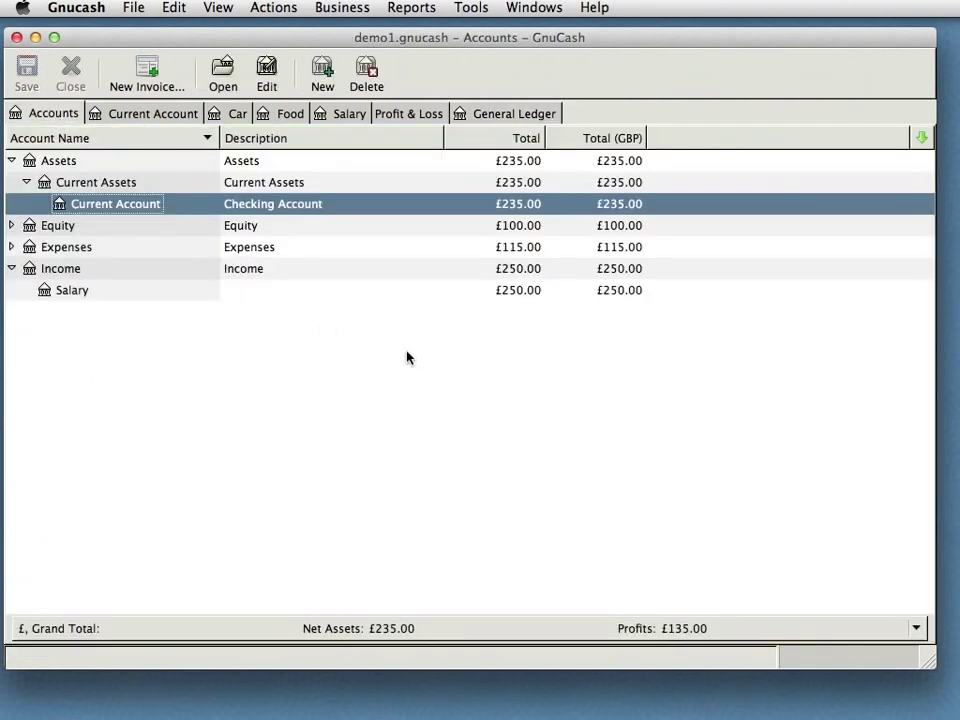